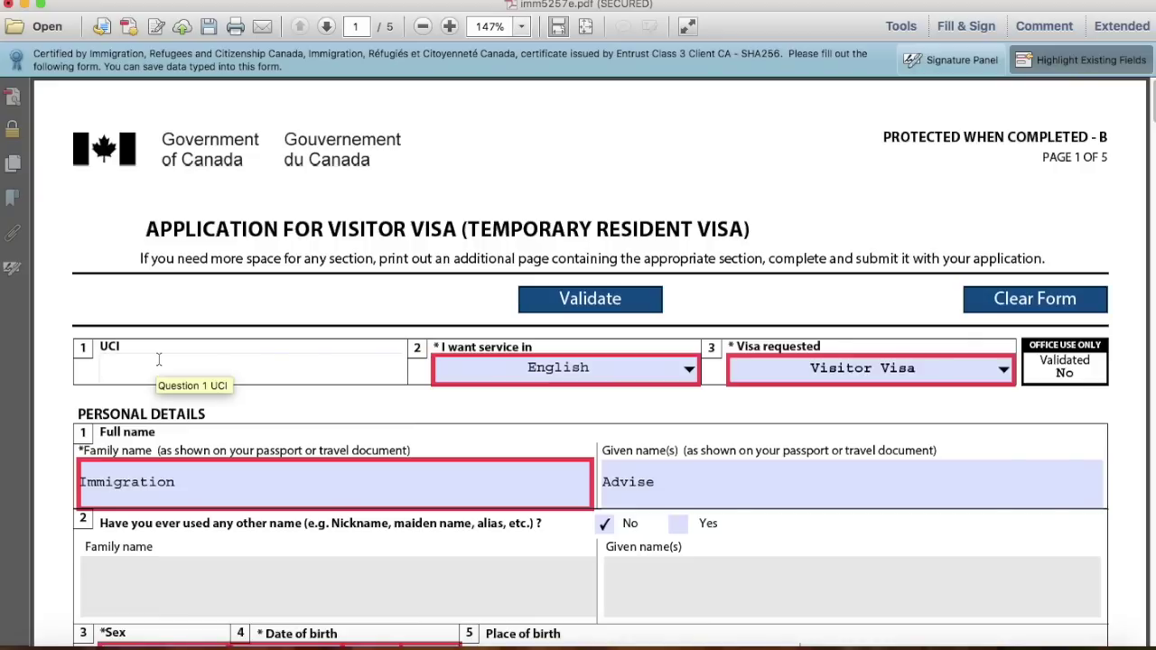
# Leave the UCI field blank and choose English as the language of service
pyautogui.click(102, 369)
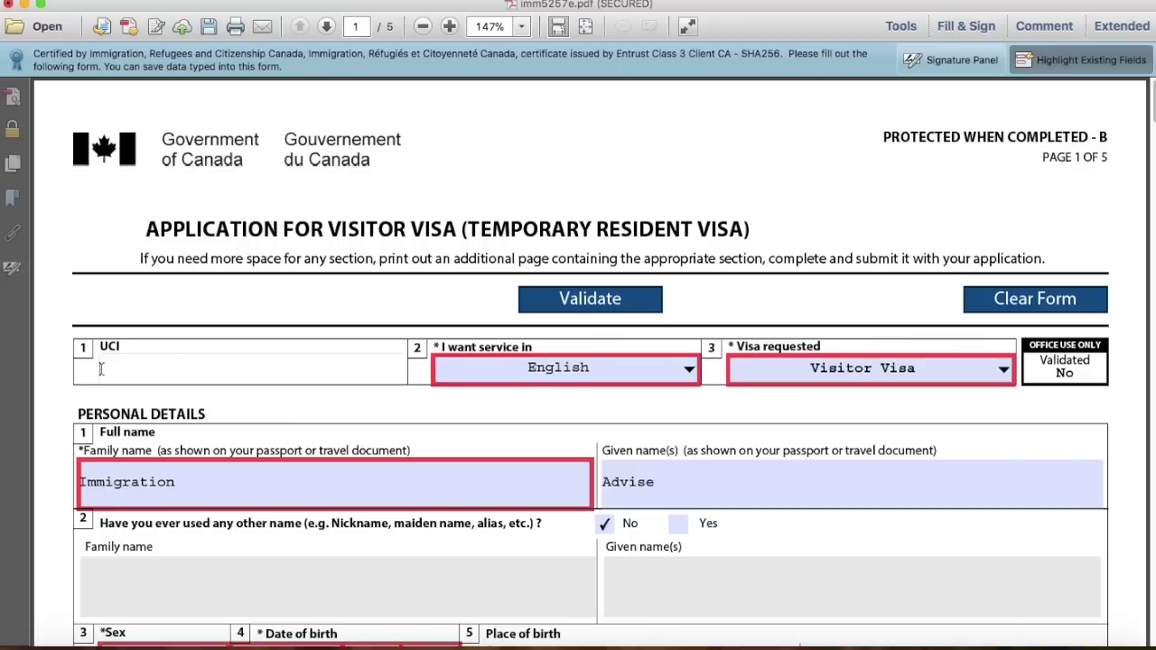
pyautogui.click(690, 372)
pyautogui.click(636, 428)
pyautogui.click(689, 373)
pyautogui.click(641, 411)
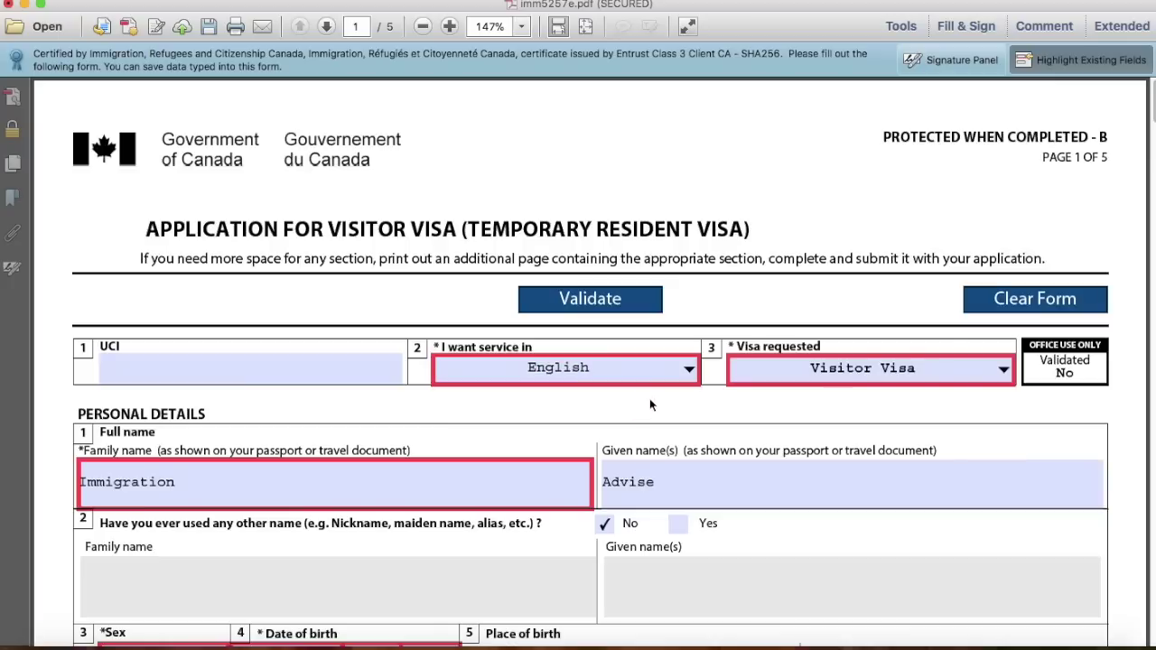
# Compare the visa type options and set the visa requested to Visitor Visa
pyautogui.click(1004, 372)
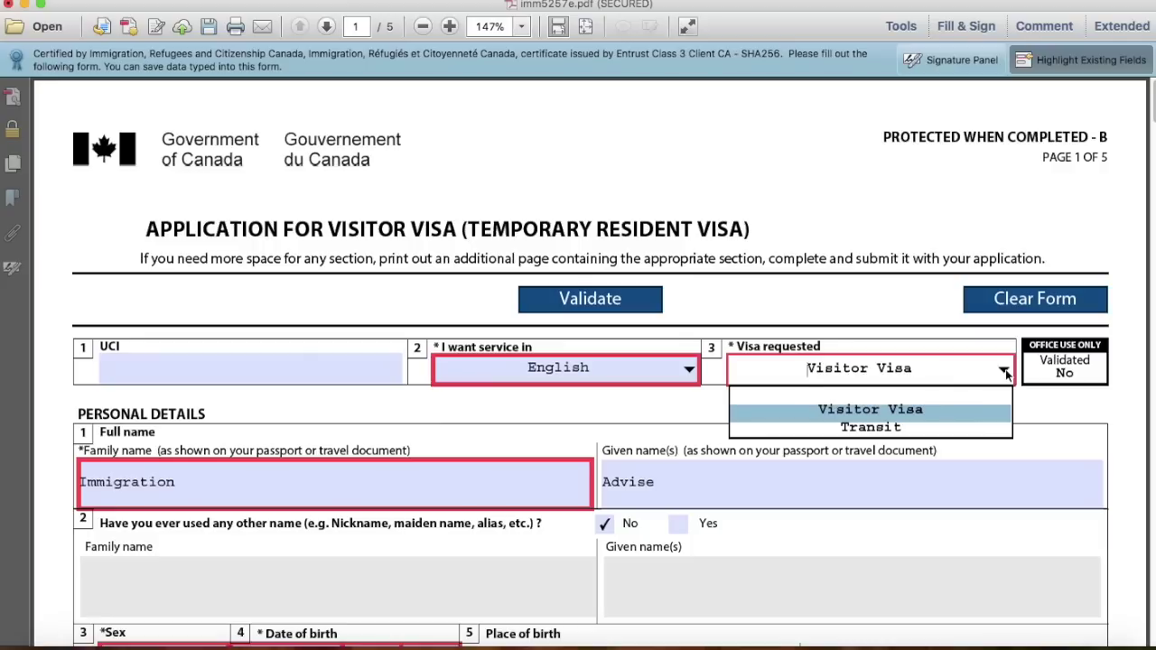
pyautogui.click(929, 410)
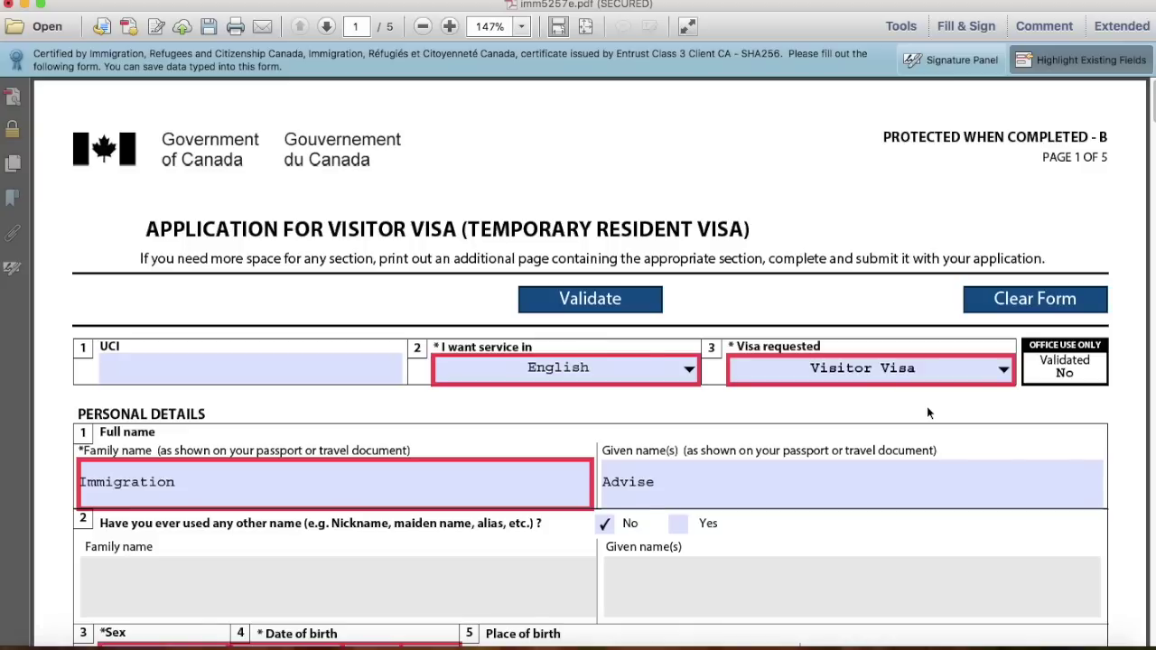
pyautogui.click(1004, 372)
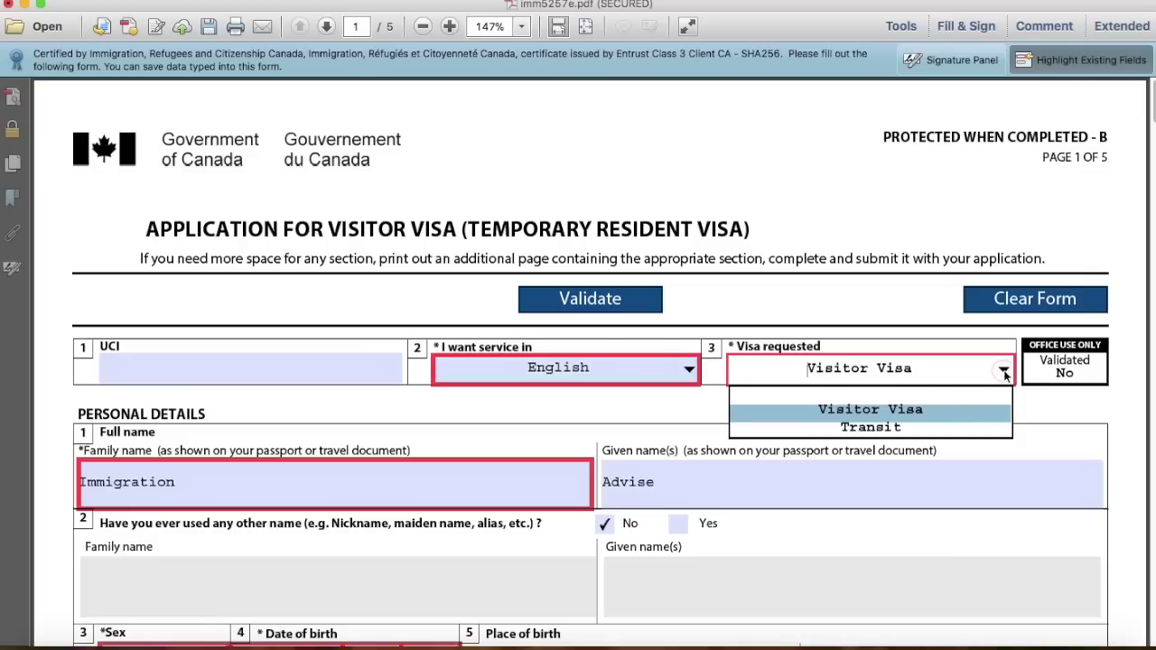
pyautogui.click(910, 426)
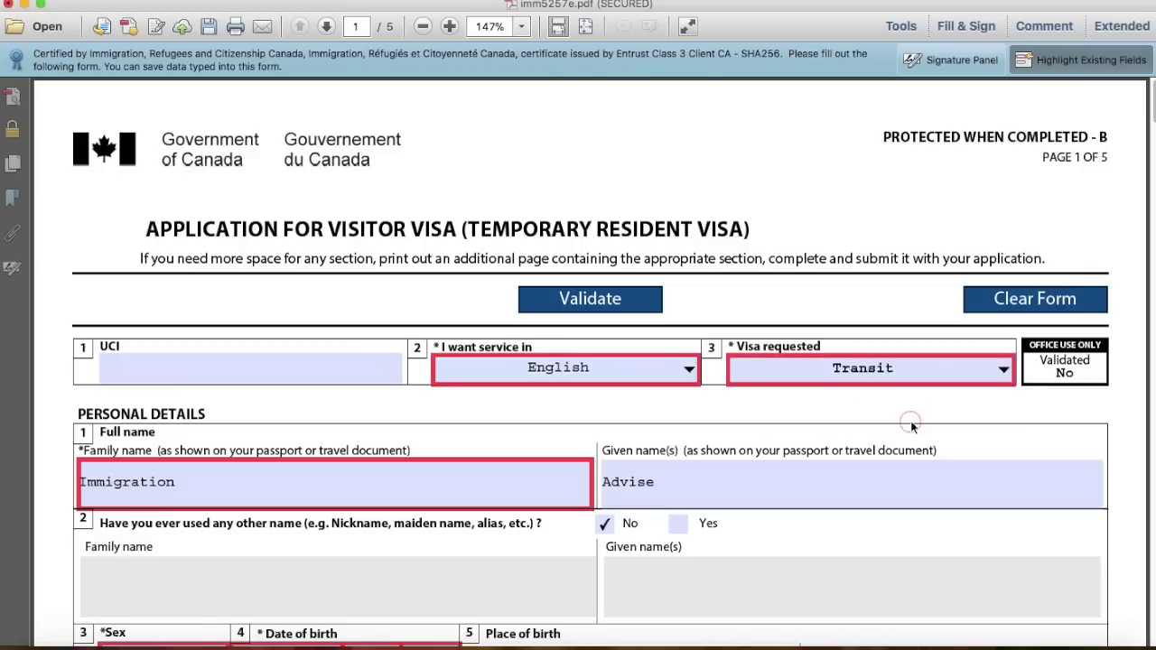
pyautogui.click(900, 368)
pyautogui.click(1004, 369)
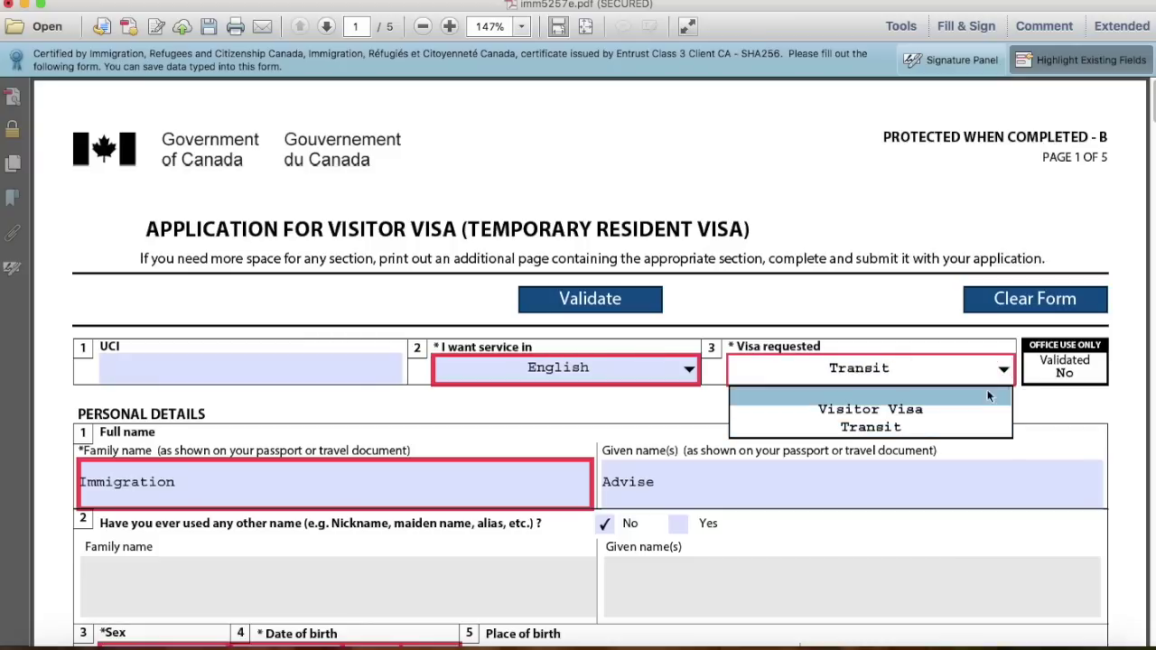
pyautogui.click(961, 408)
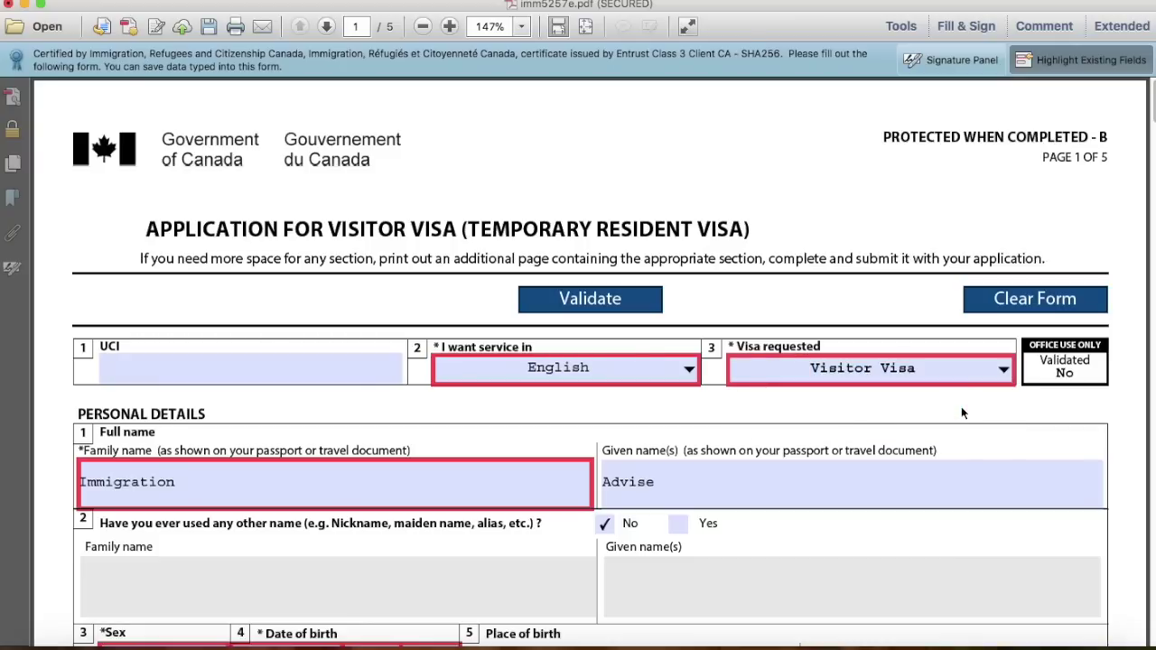
pyautogui.press('Tab')
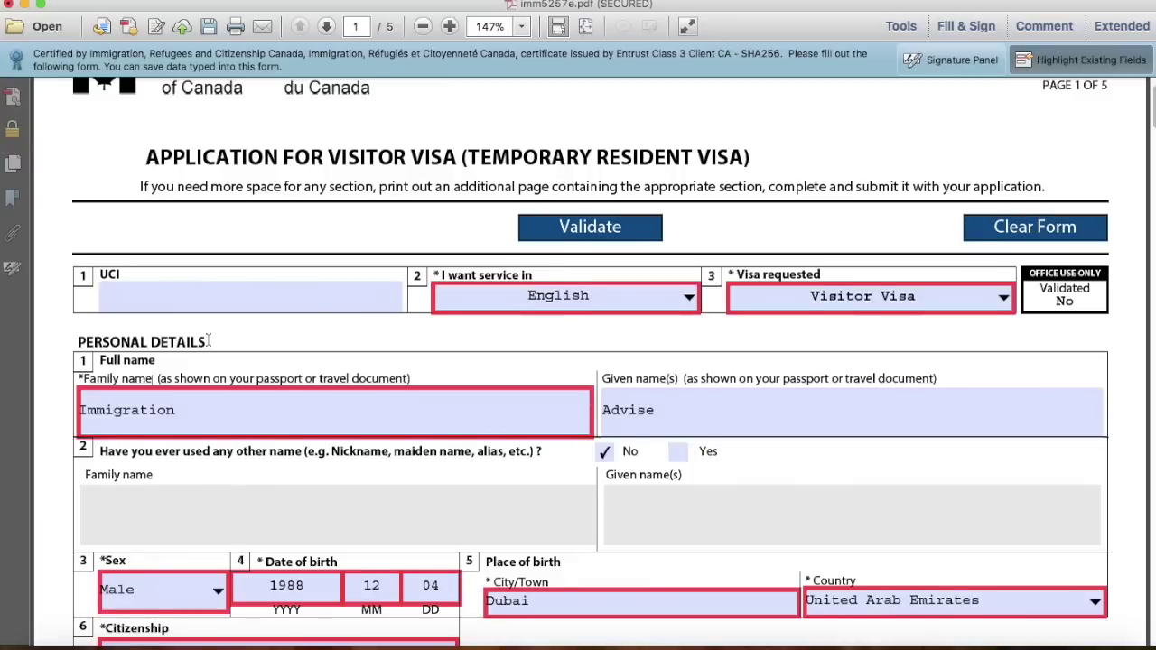
# Review the full name and other-names questions in the personal details section
pyautogui.scroll(-2, 208, 339)
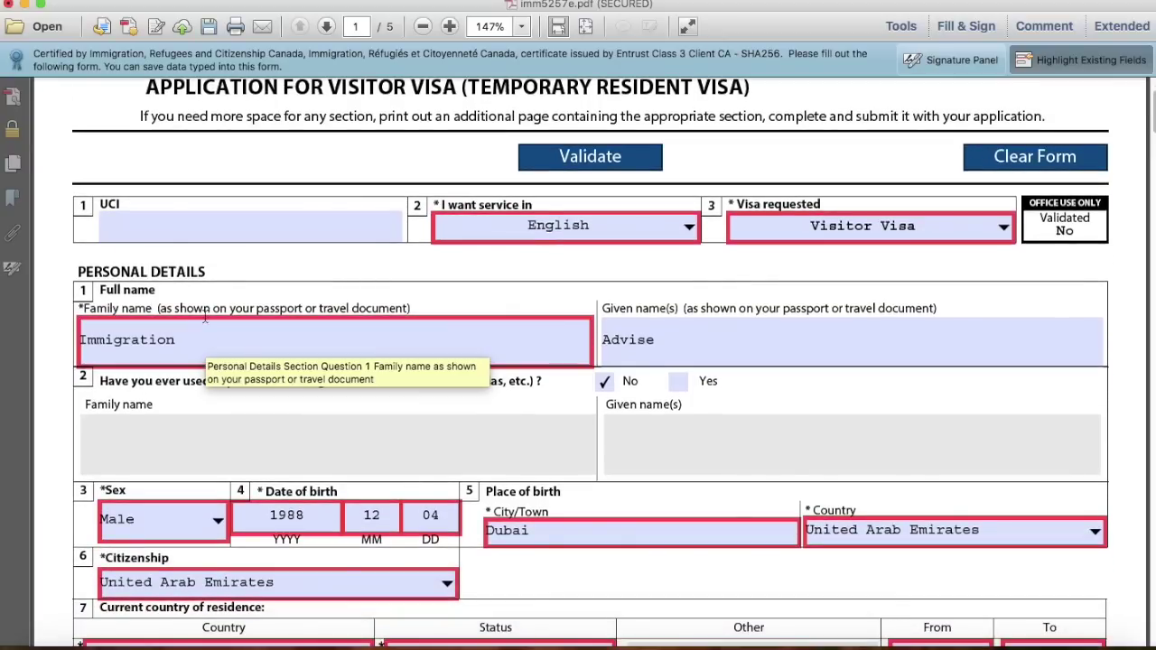
pyautogui.scroll(-2, 205, 318)
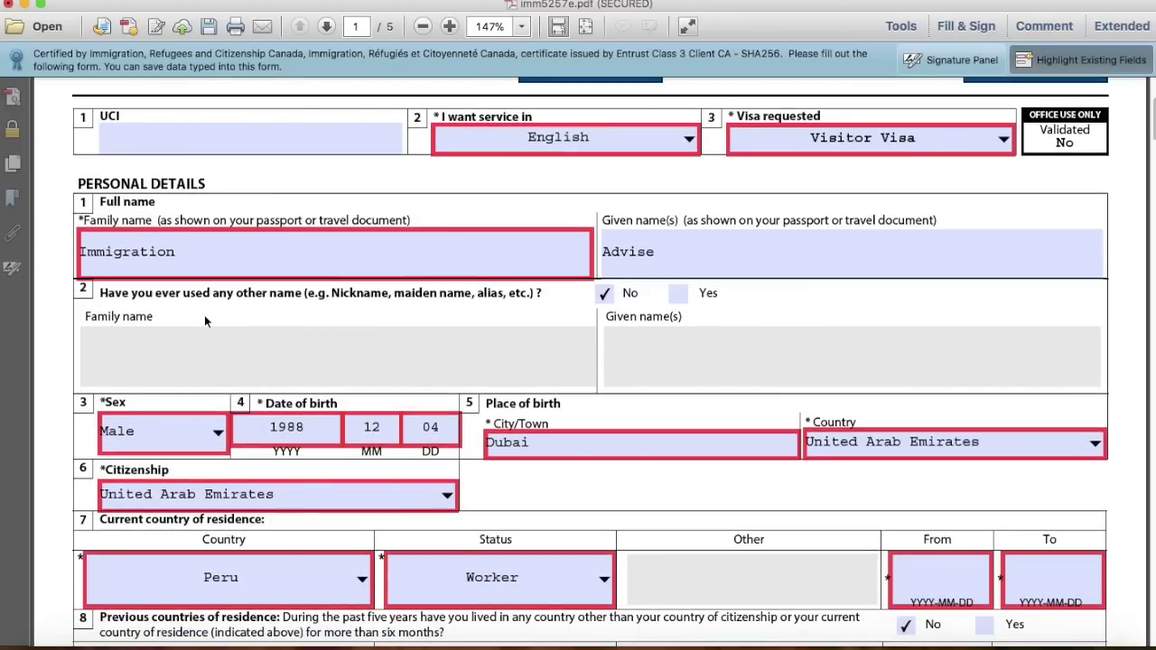
pyautogui.click(200, 255)
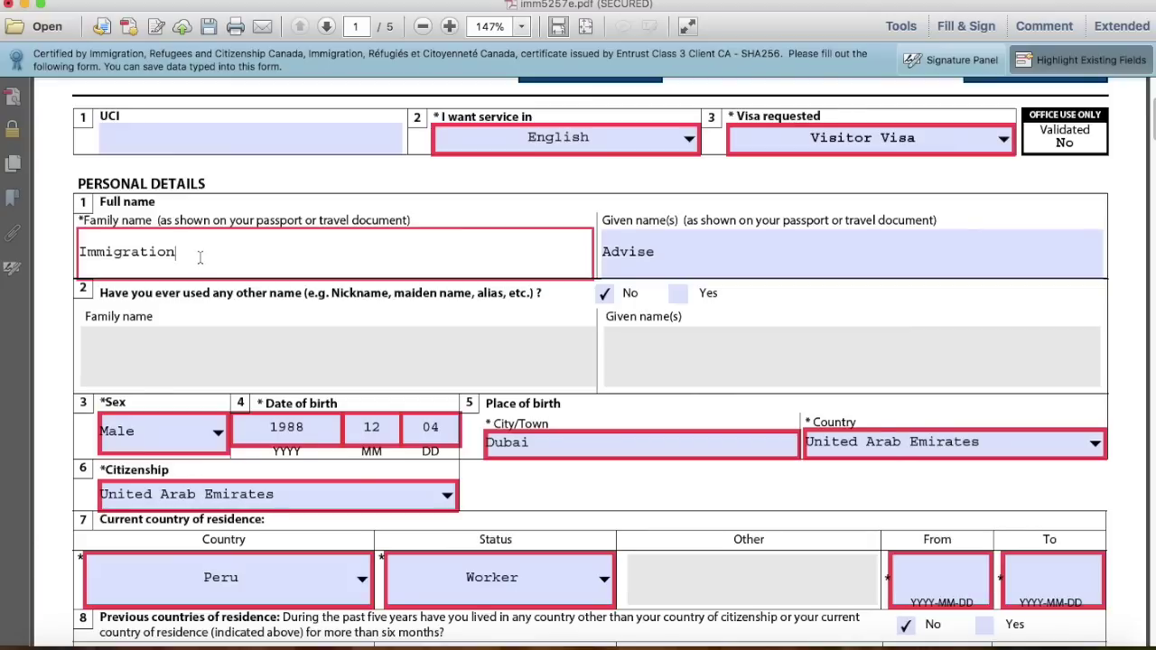
pyautogui.press('Tab')
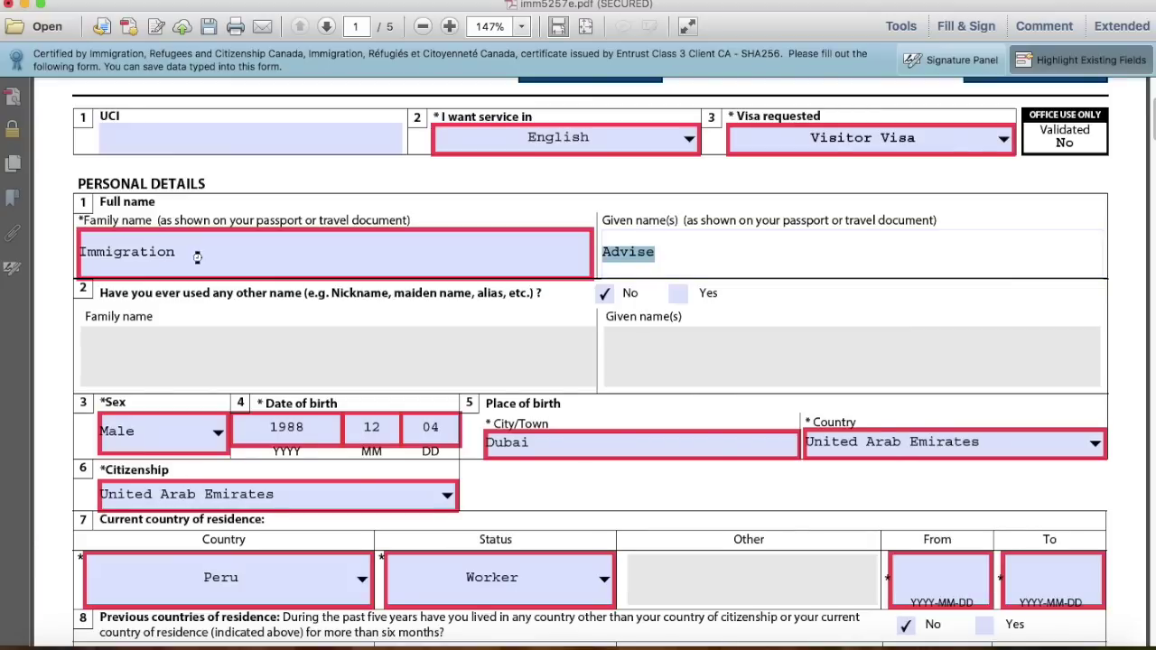
pyautogui.press('Tab')
pyautogui.press('Tab')
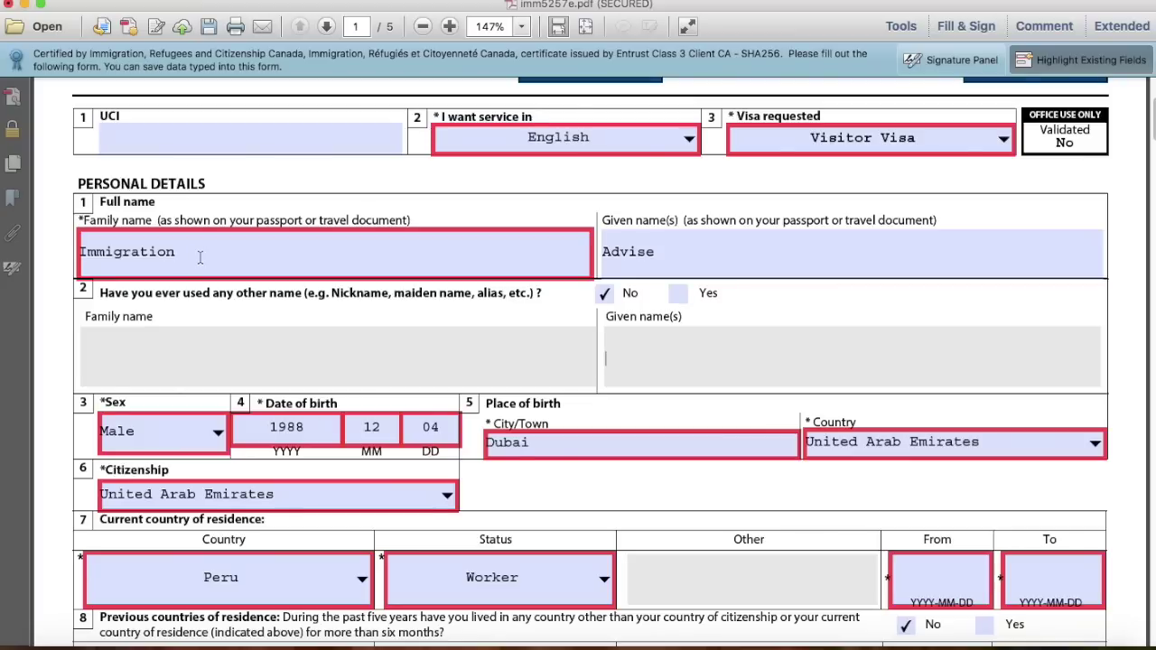
pyautogui.press('Tab')
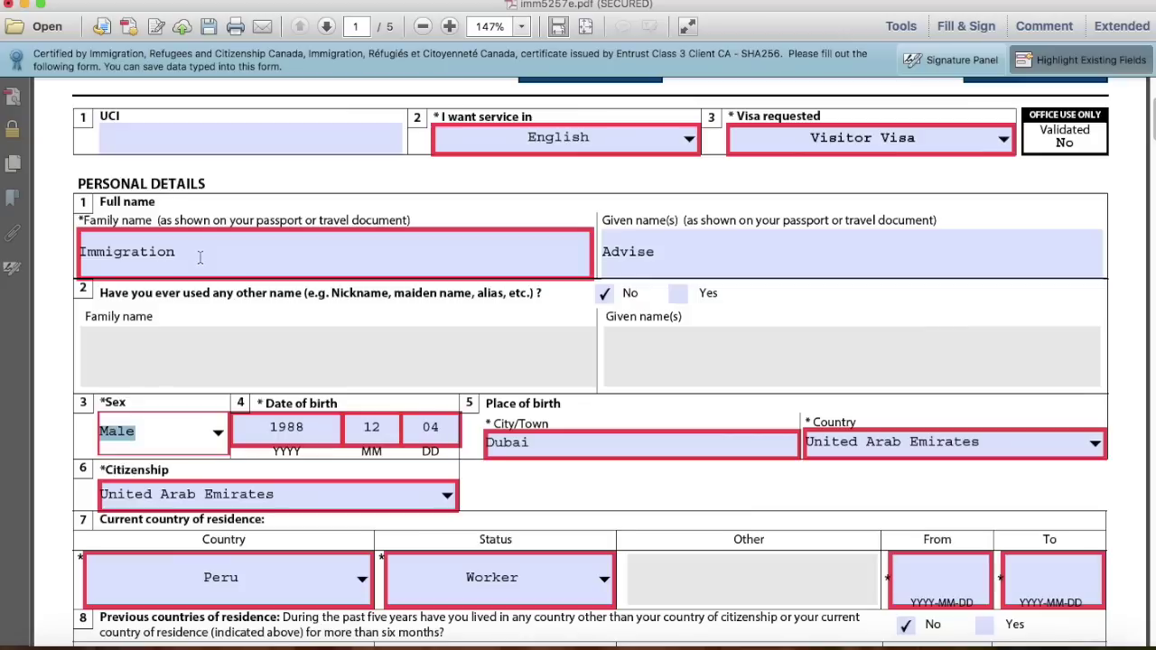
# Check the sex options and review the date of birth, place of birth and citizenship entries
pyautogui.click(217, 437)
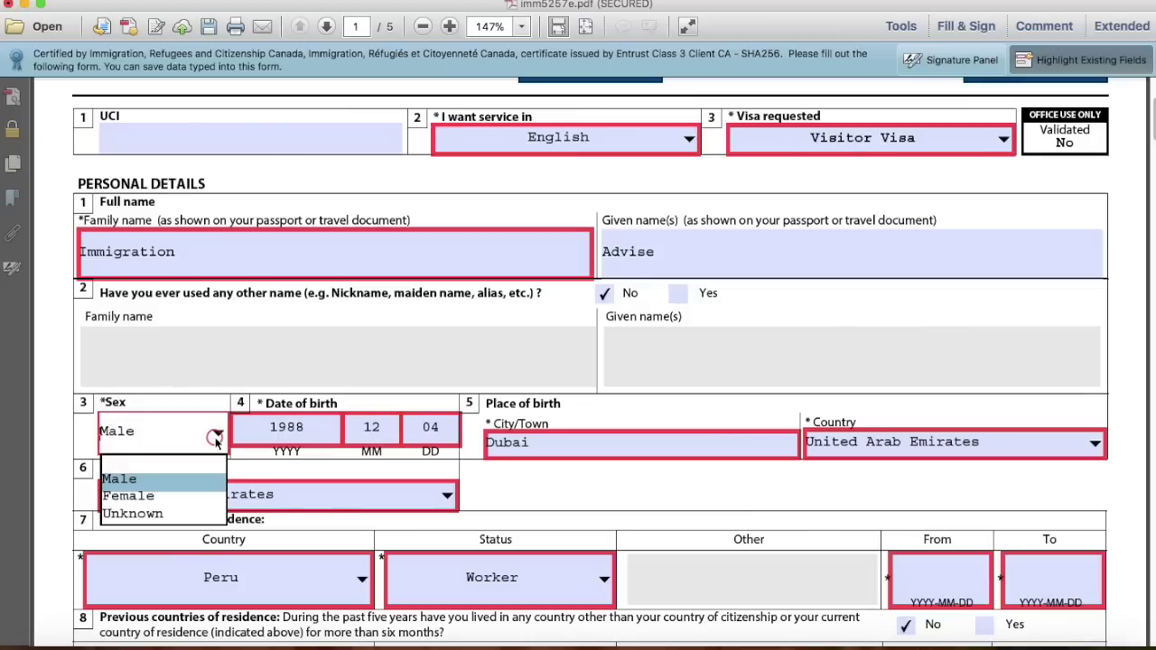
pyautogui.click(217, 438)
pyautogui.press('Tab')
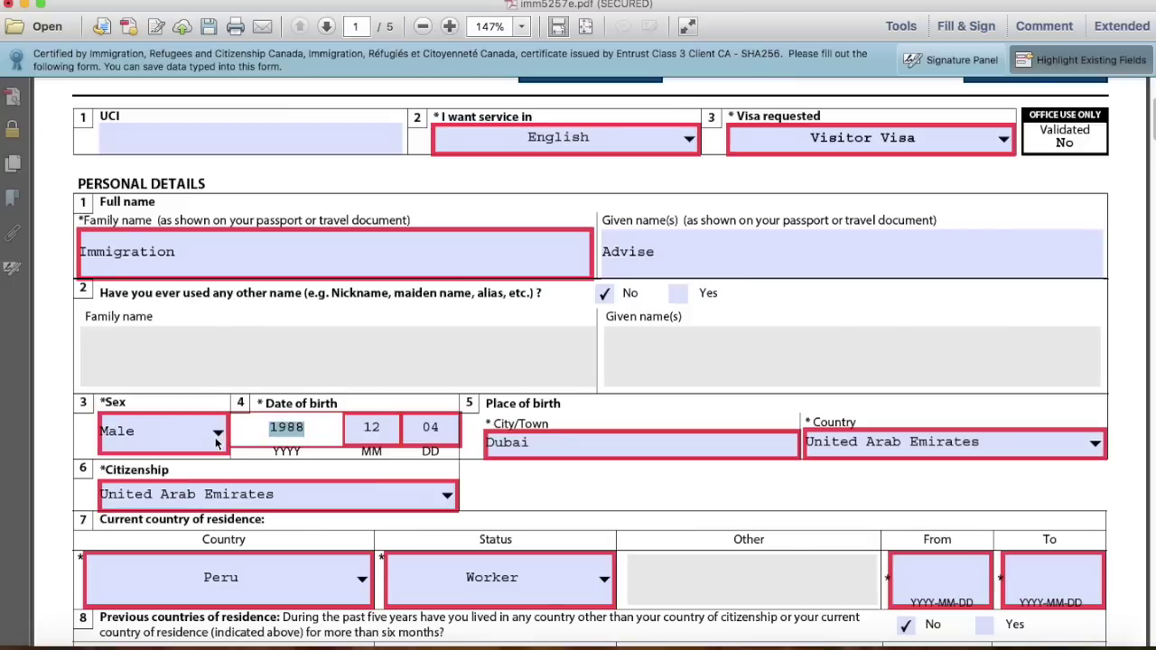
pyautogui.press('Tab')
pyautogui.press('Tab')
pyautogui.press('Tab')
pyautogui.press('Tab')
pyautogui.press('Tab')
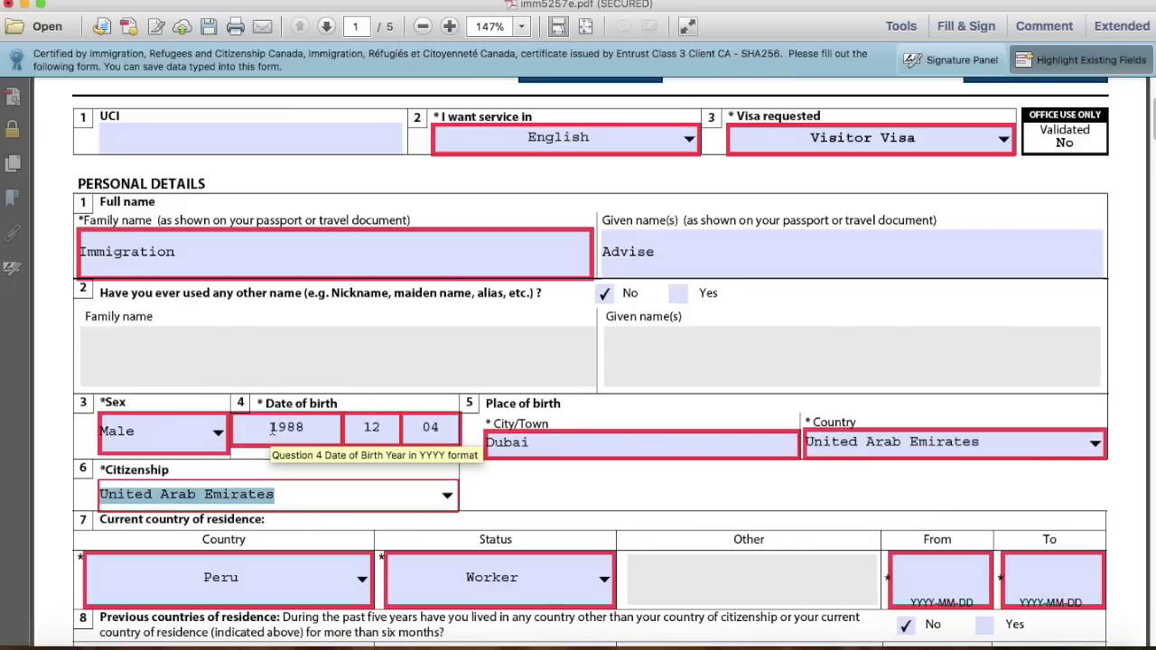
pyautogui.scroll(-3, 271, 432)
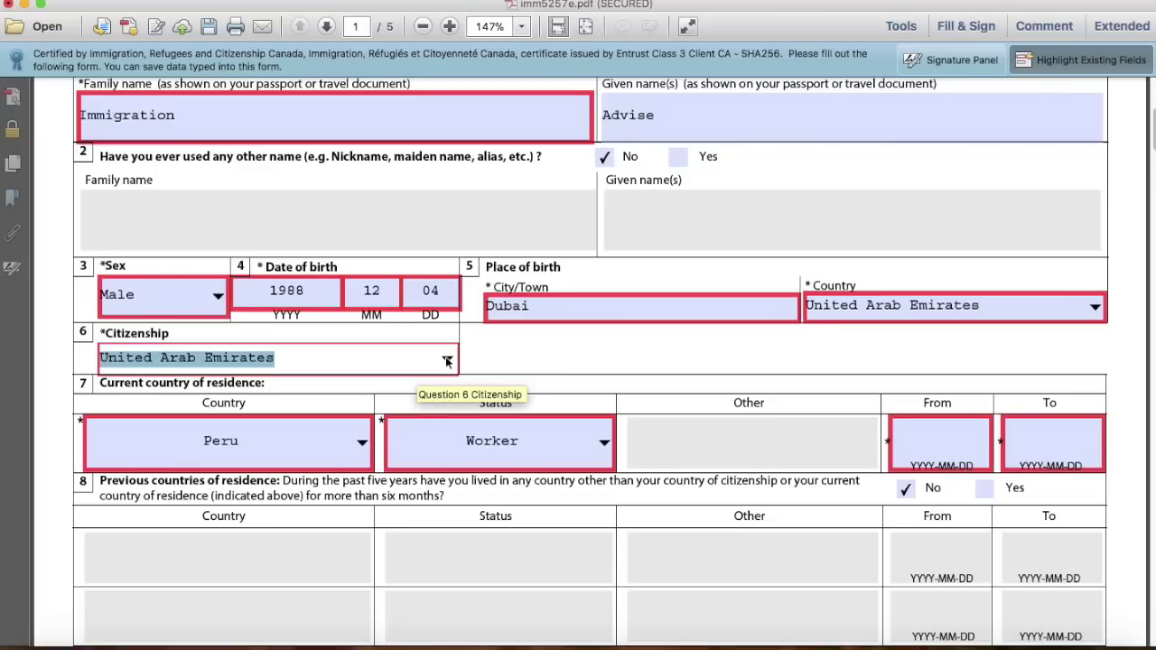
# Set the current country of residence to India and view the available residence status options
pyautogui.scroll(-1, 447, 360)
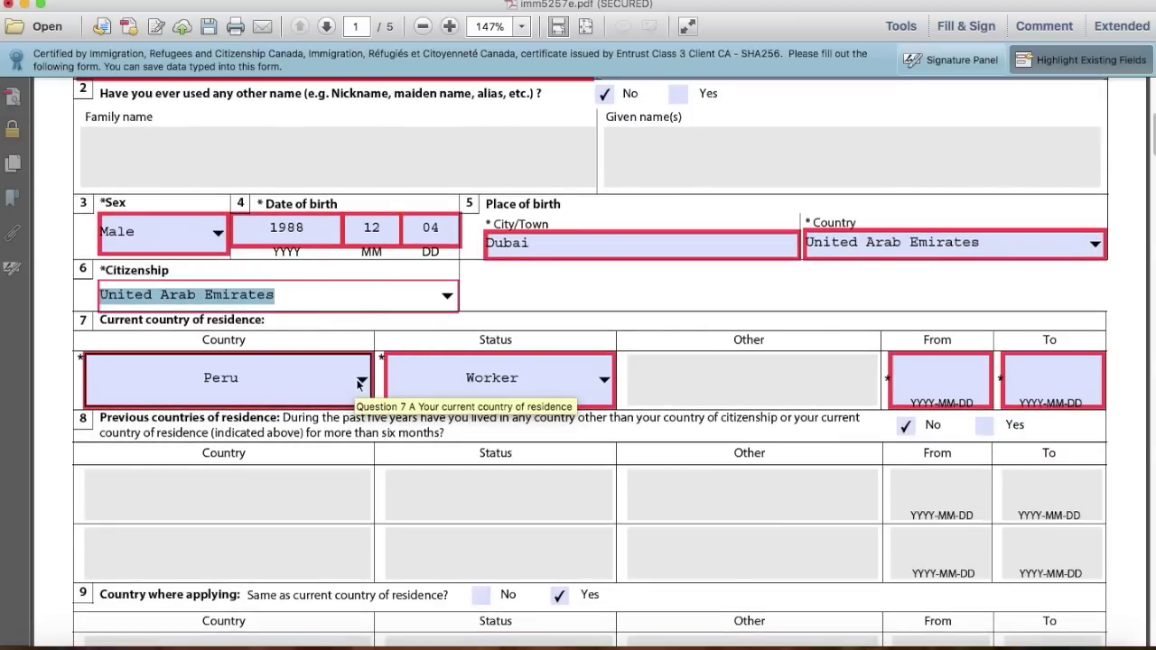
pyautogui.click(359, 383)
pyautogui.scroll(-1, 359, 384)
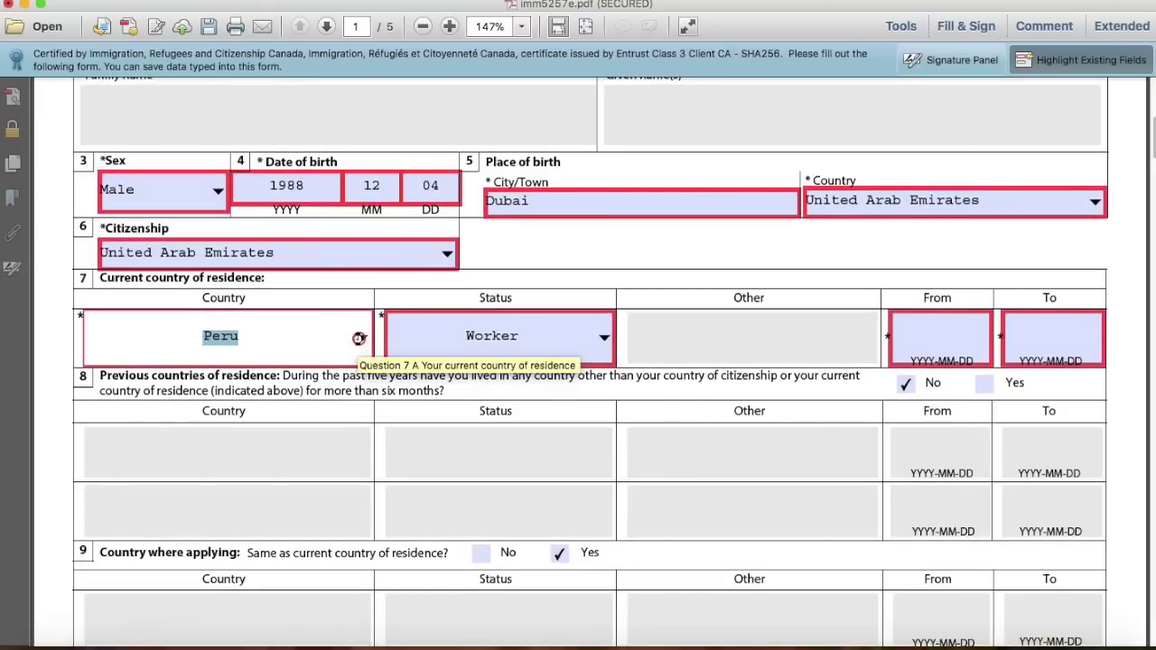
pyautogui.click(361, 341)
pyautogui.press('i')
pyautogui.press('Down')
pyautogui.press('Return')
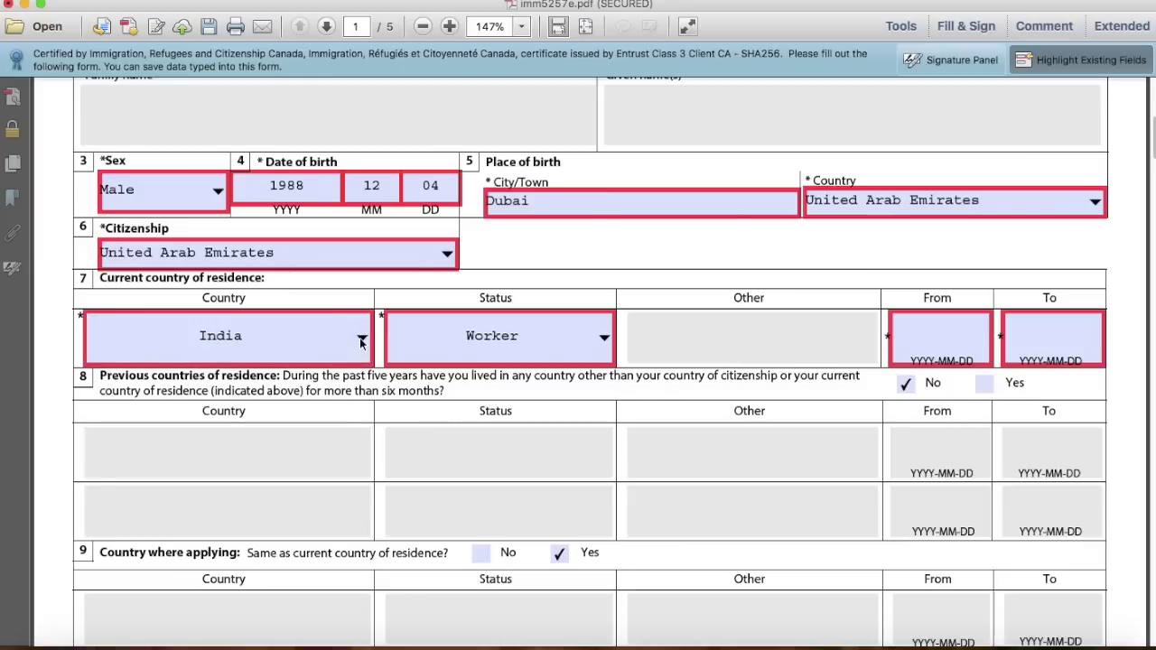
pyautogui.click(605, 338)
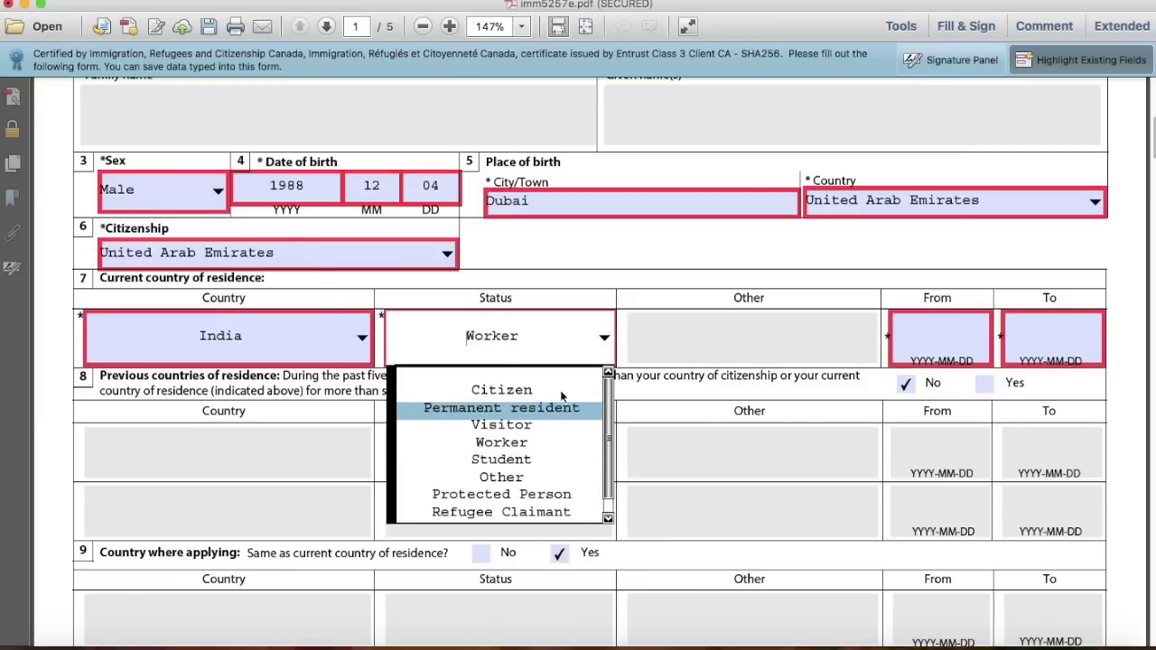
pyautogui.click(607, 342)
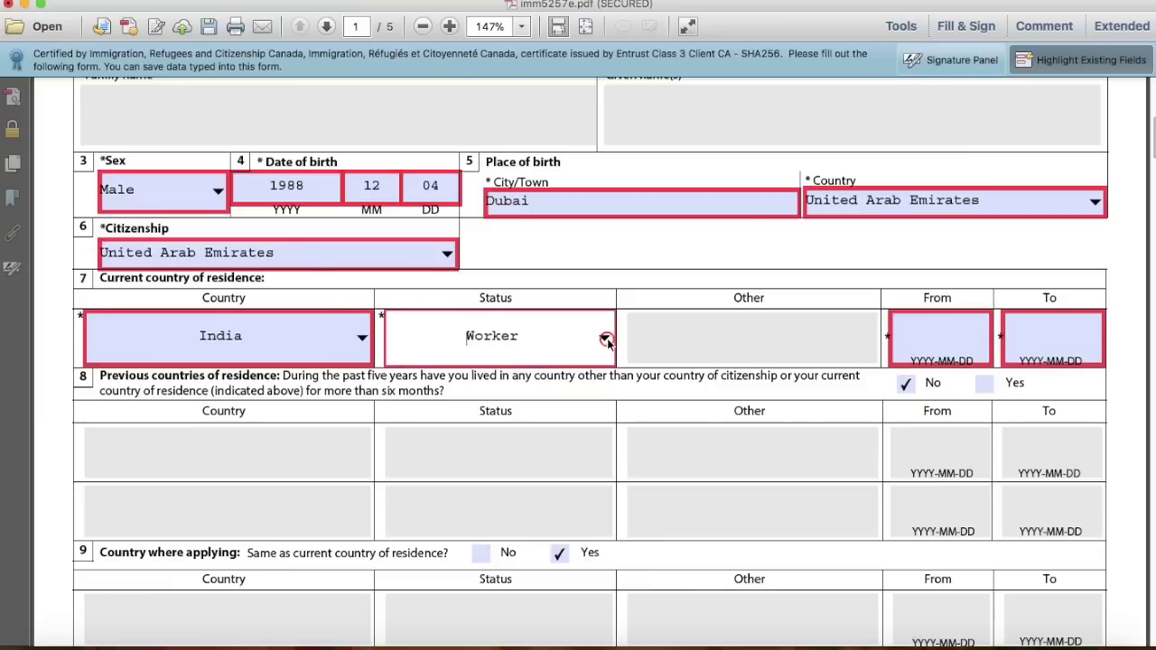
# Set the current country of residence to United Arab Emirates with the status Citizen
pyautogui.click(361, 338)
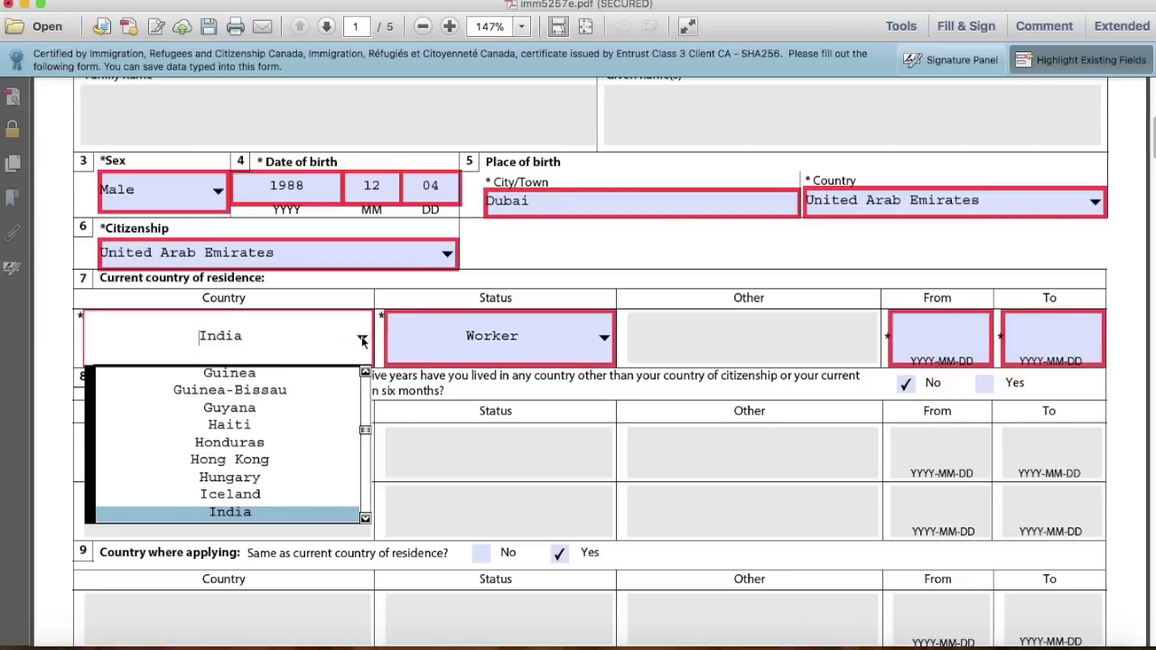
pyautogui.press('u')
pyautogui.press('Down')
pyautogui.press('Down')
pyautogui.click(361, 340)
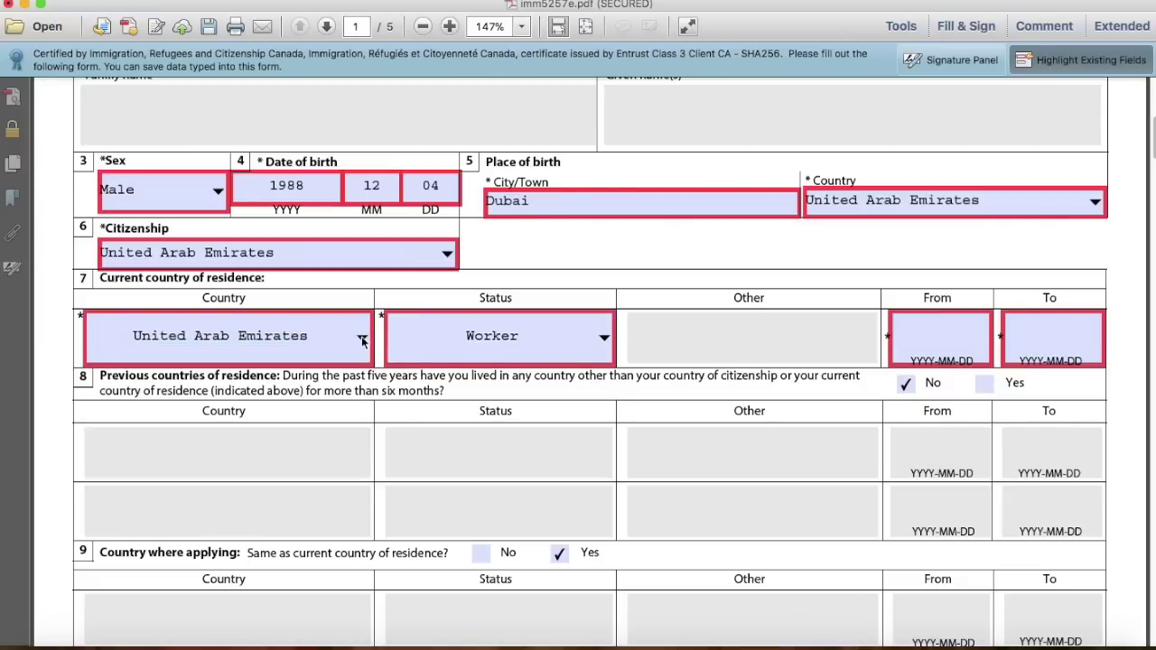
pyautogui.click(606, 339)
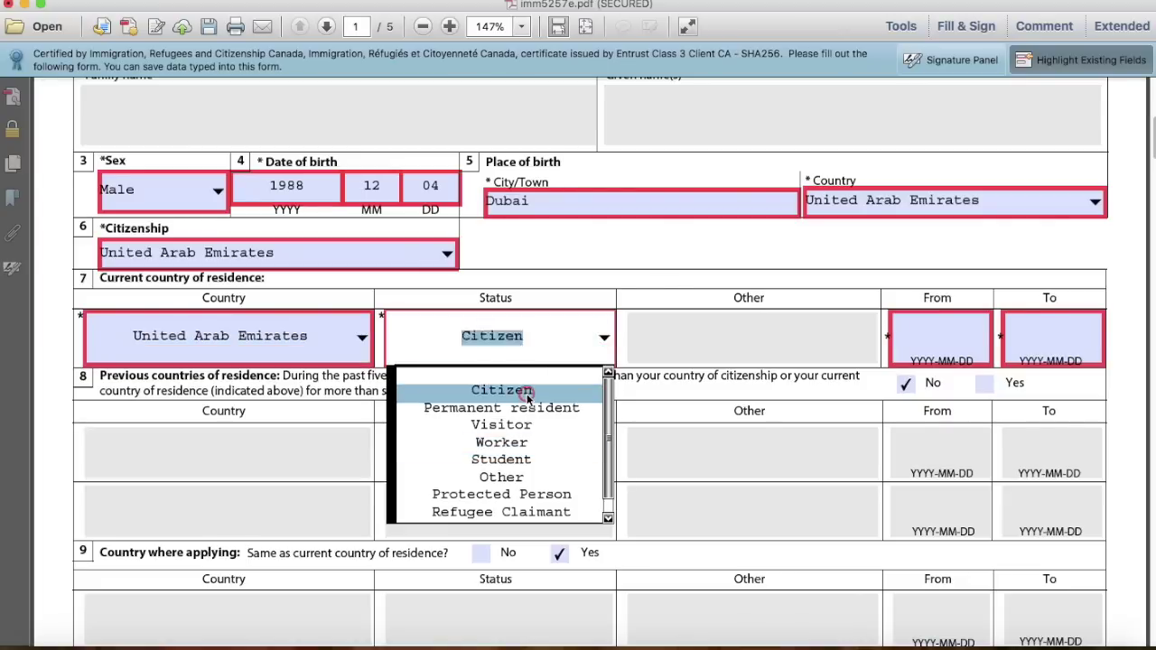
pyautogui.click(527, 391)
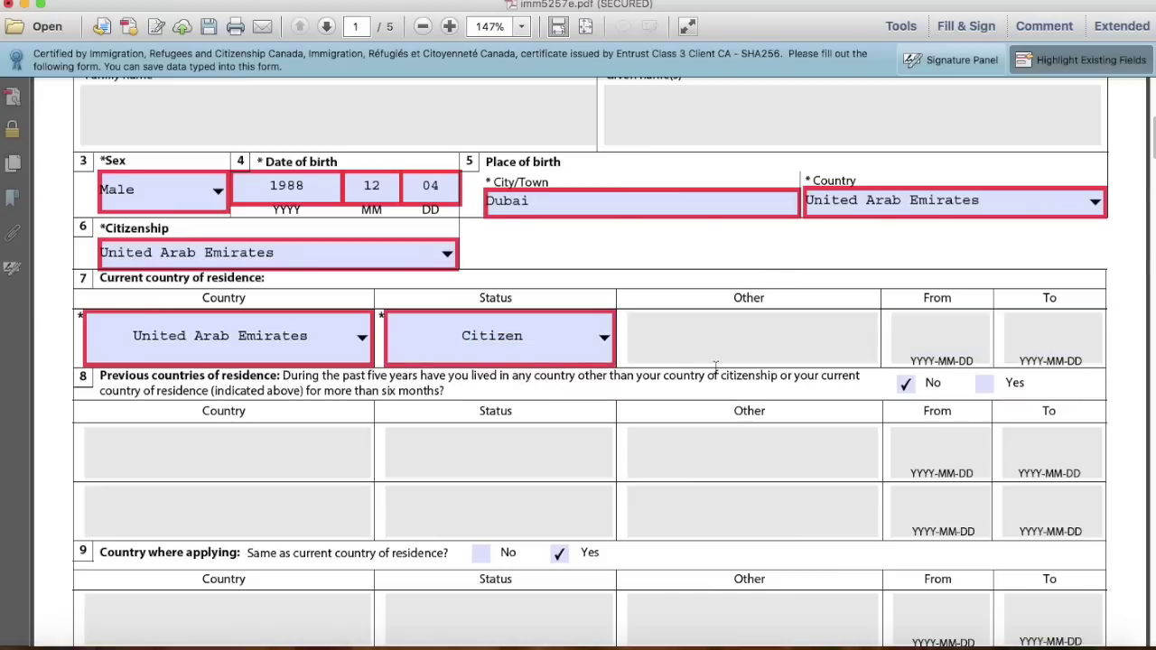
# Review the questions on previous countries of residence and the country where applying
pyautogui.press('Tab')
pyautogui.press('Tab')
pyautogui.press('Tab')
pyautogui.press('Tab')
pyautogui.press('Tab')
pyautogui.scroll(-5, 560, 352)
pyautogui.press('Tab')
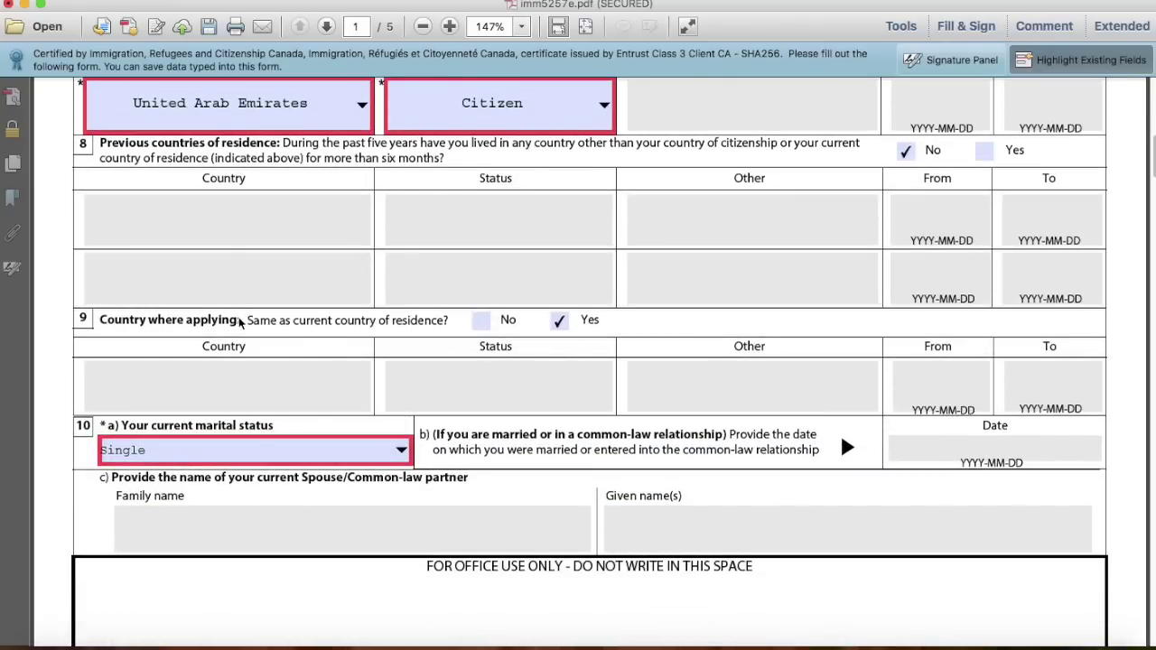
pyautogui.scroll(-1, 305, 353)
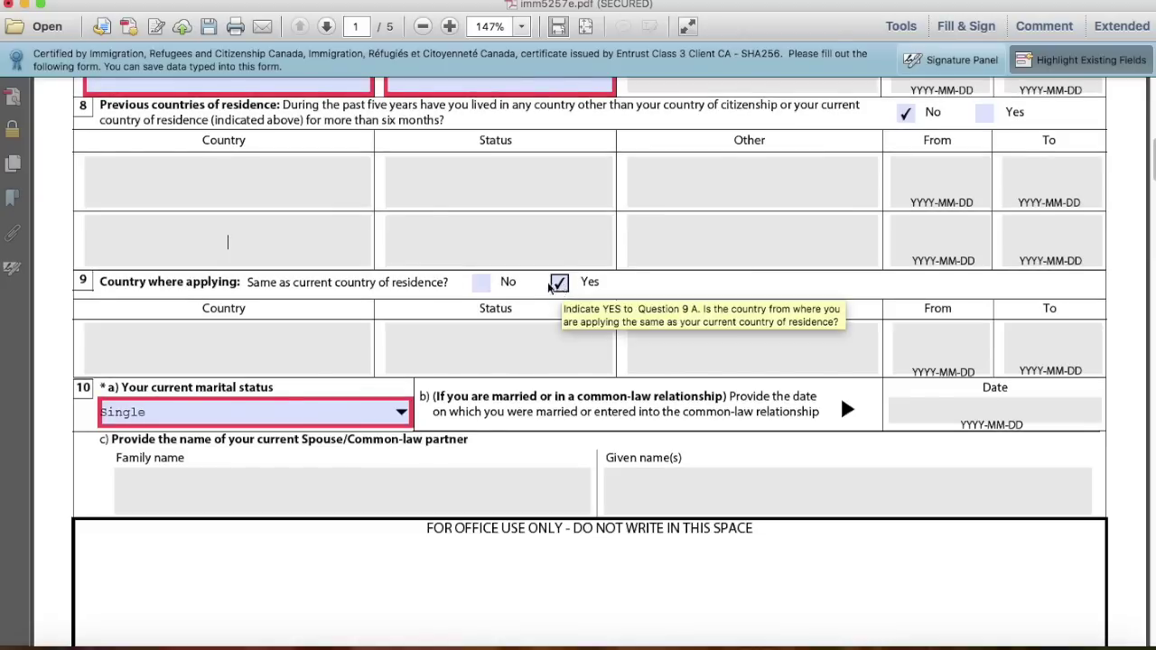
pyautogui.scroll(-1, 550, 302)
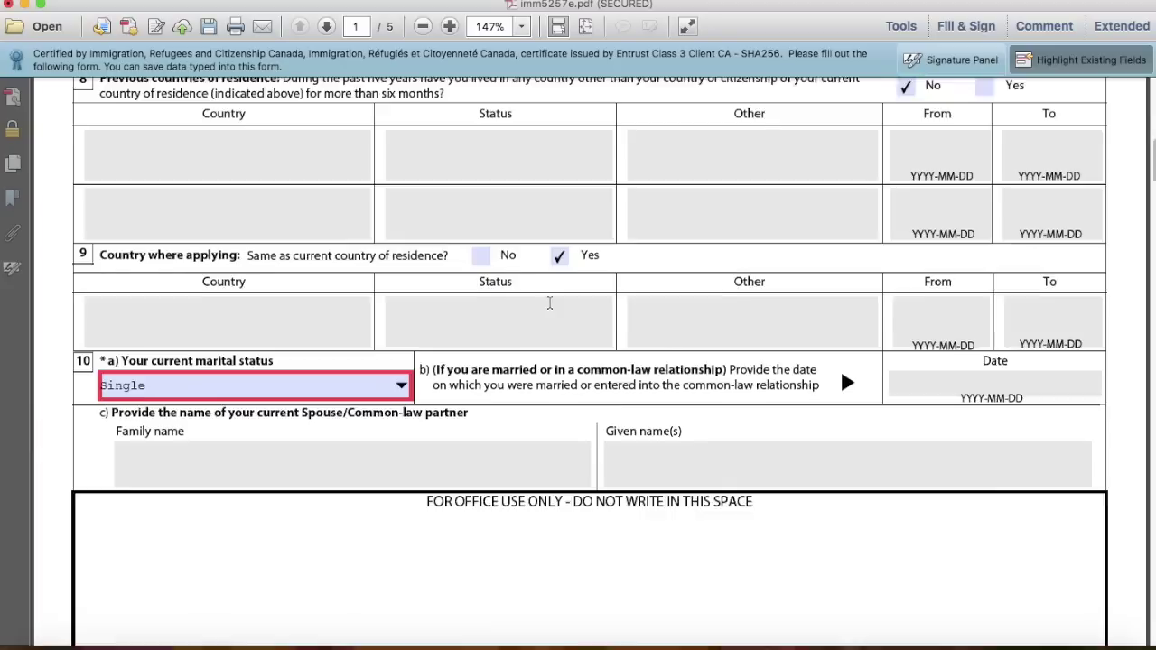
pyautogui.scroll(-1, 549, 303)
pyautogui.click(462, 299)
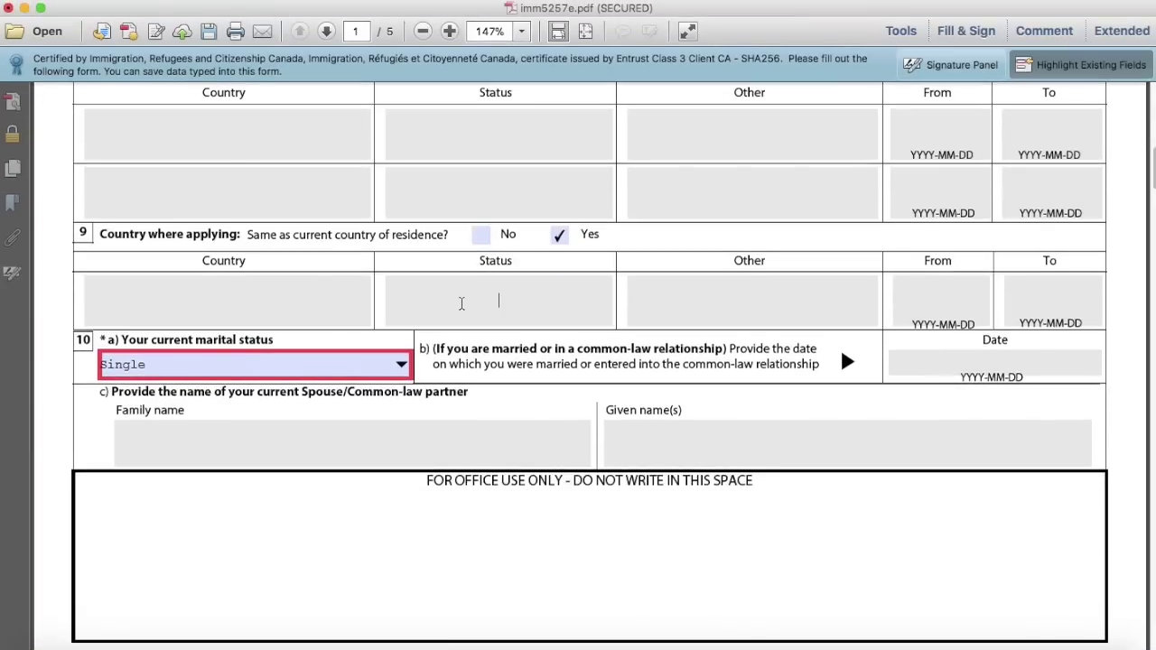
# Set the current marital status to Married
pyautogui.press('Tab')
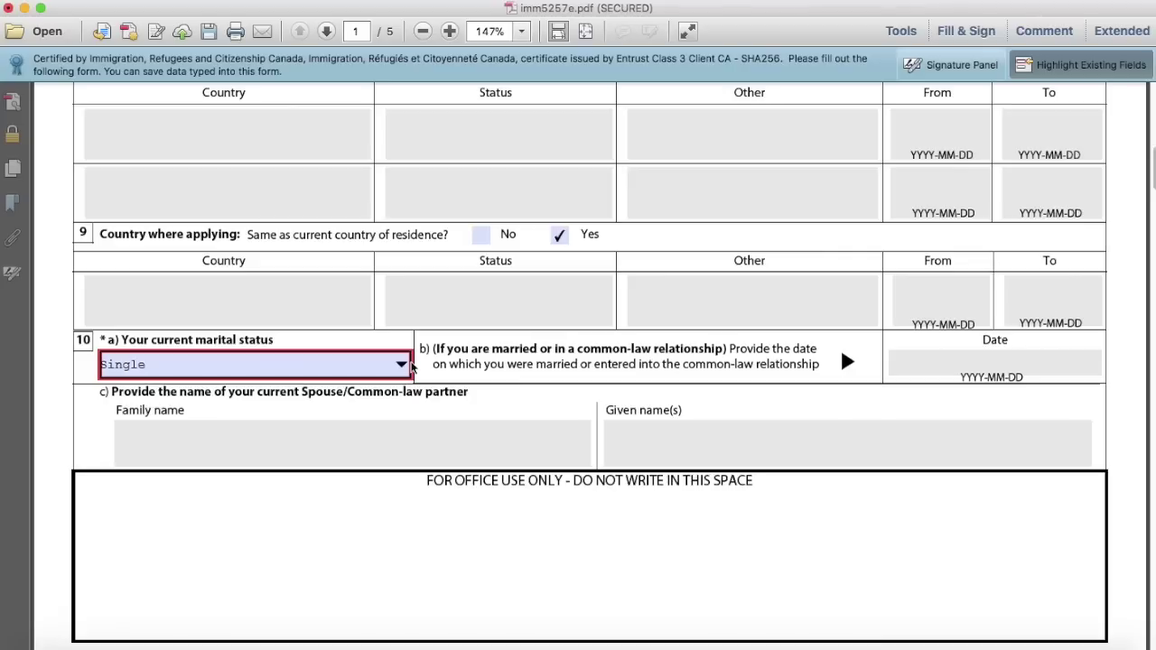
pyautogui.click(403, 364)
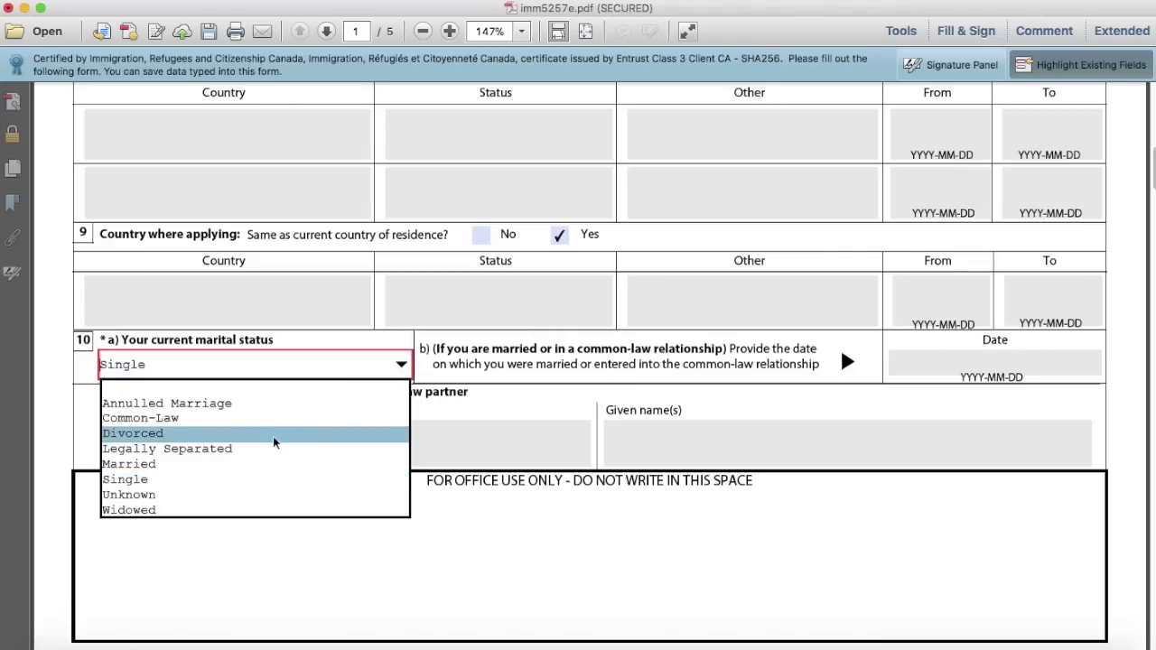
pyautogui.click(261, 465)
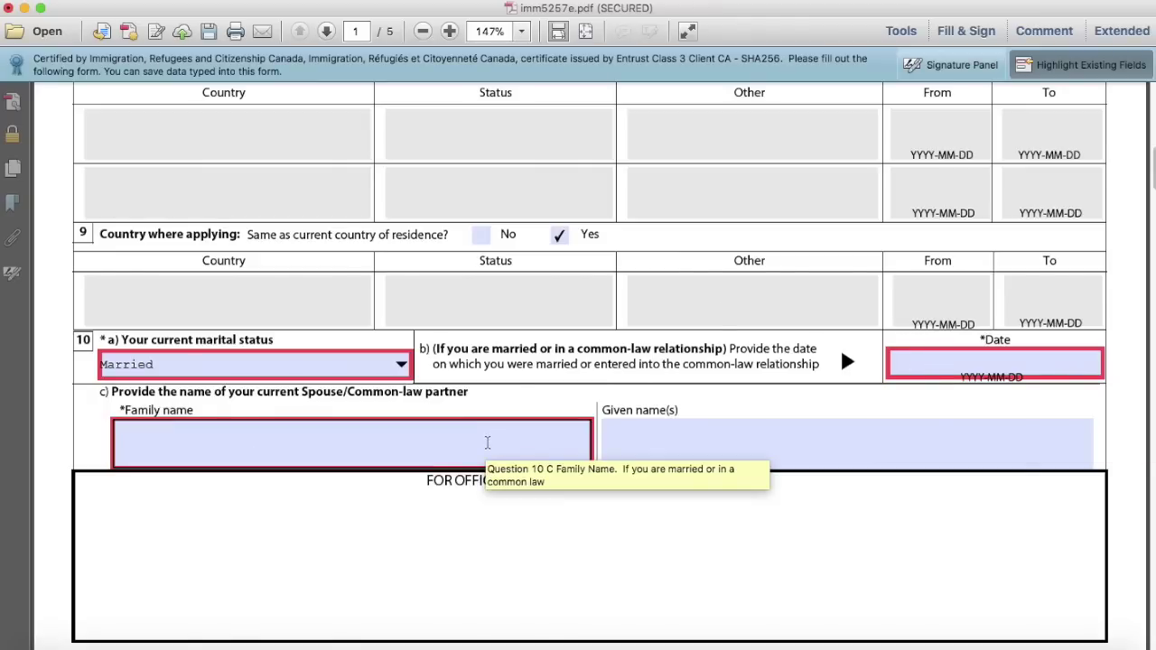
# Change the current marital status in question 10 to Single
pyautogui.click(487, 442)
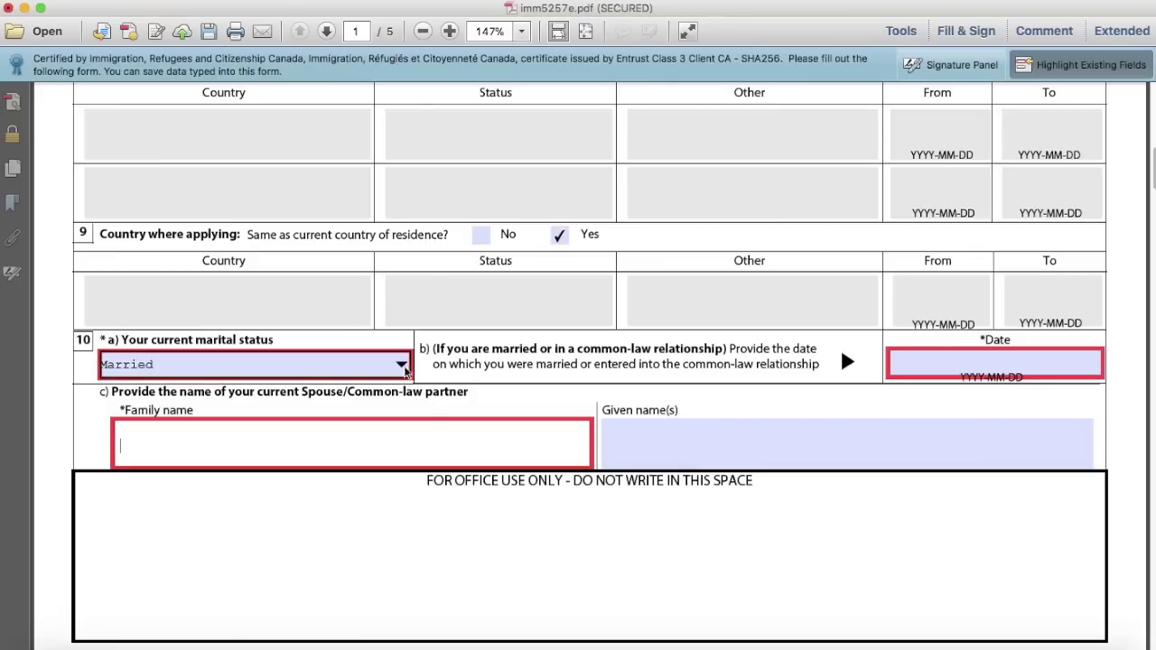
pyautogui.click(382, 369)
pyautogui.click(210, 479)
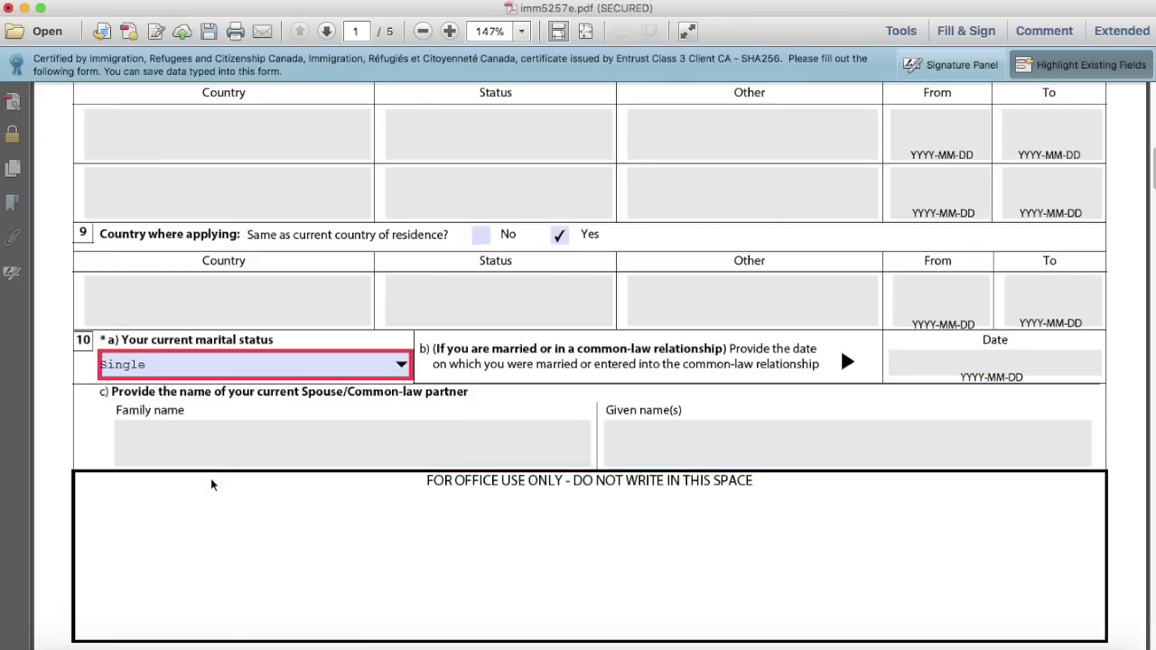
# Examine question 11 on previous marriages or common-law relationships, including the former partner's name, date of birth, relationship type and date fields
pyautogui.scroll(-10, 212, 485)
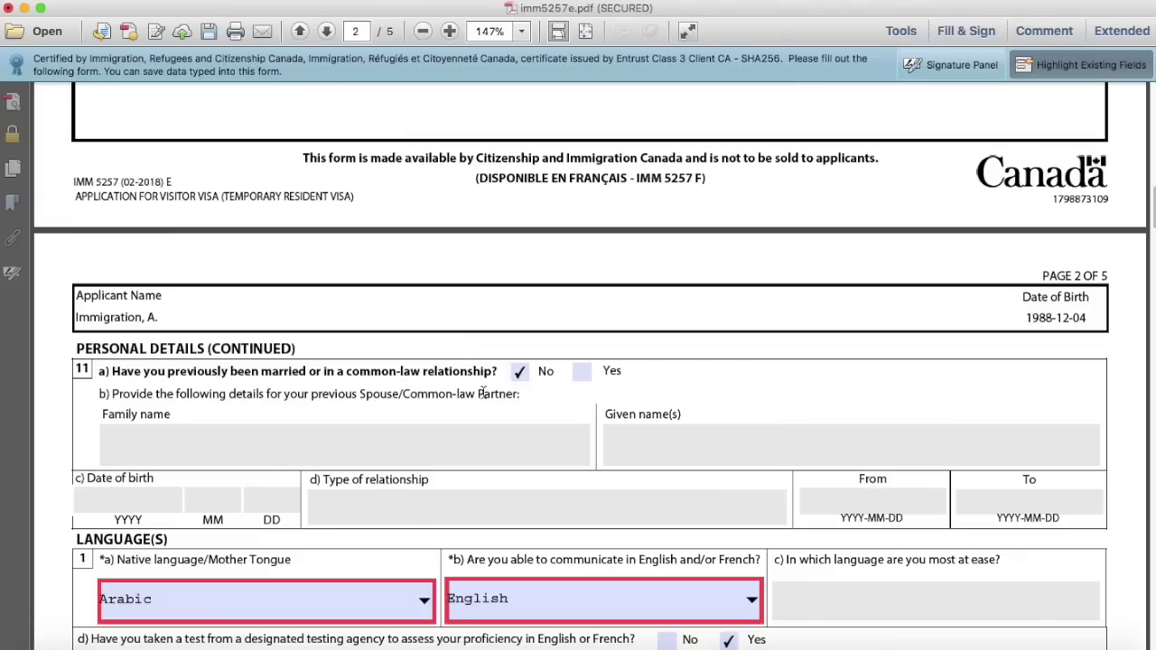
pyautogui.click(341, 441)
pyautogui.scroll(-2, 340, 442)
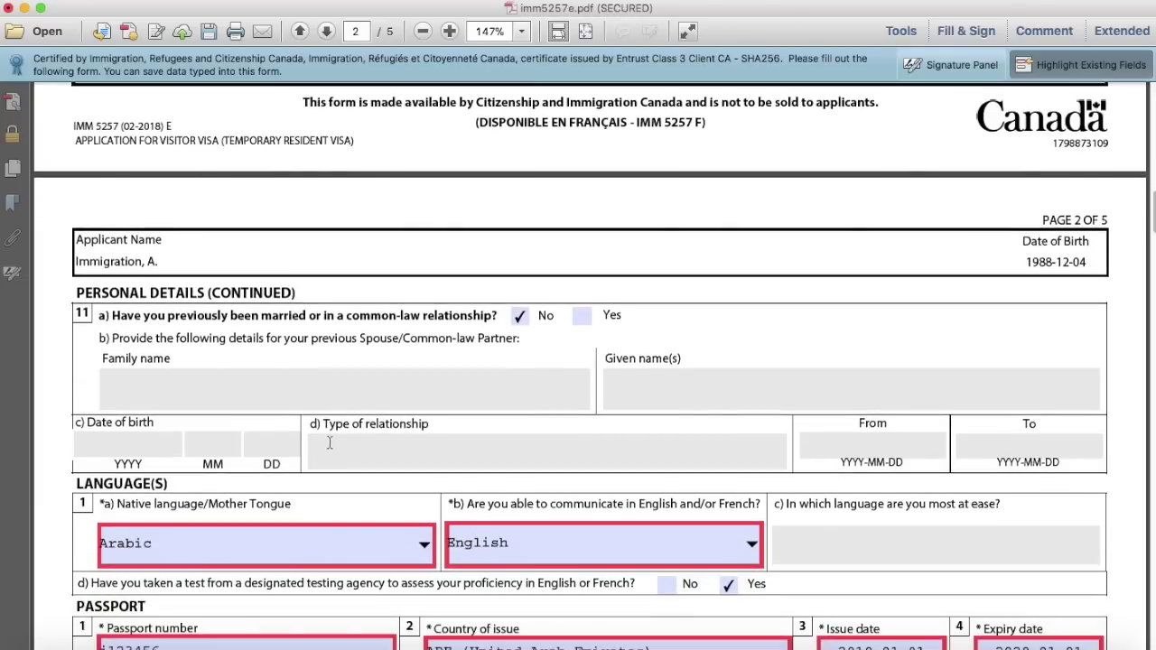
pyautogui.scroll(-1, 186, 449)
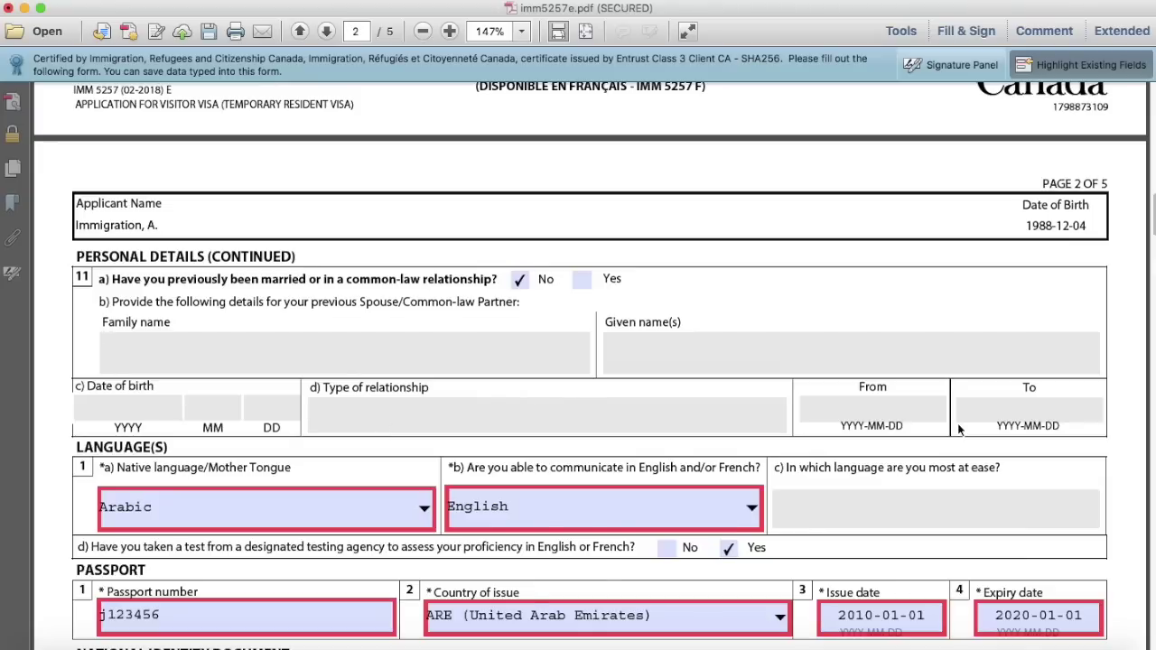
pyautogui.scroll(-1, 869, 415)
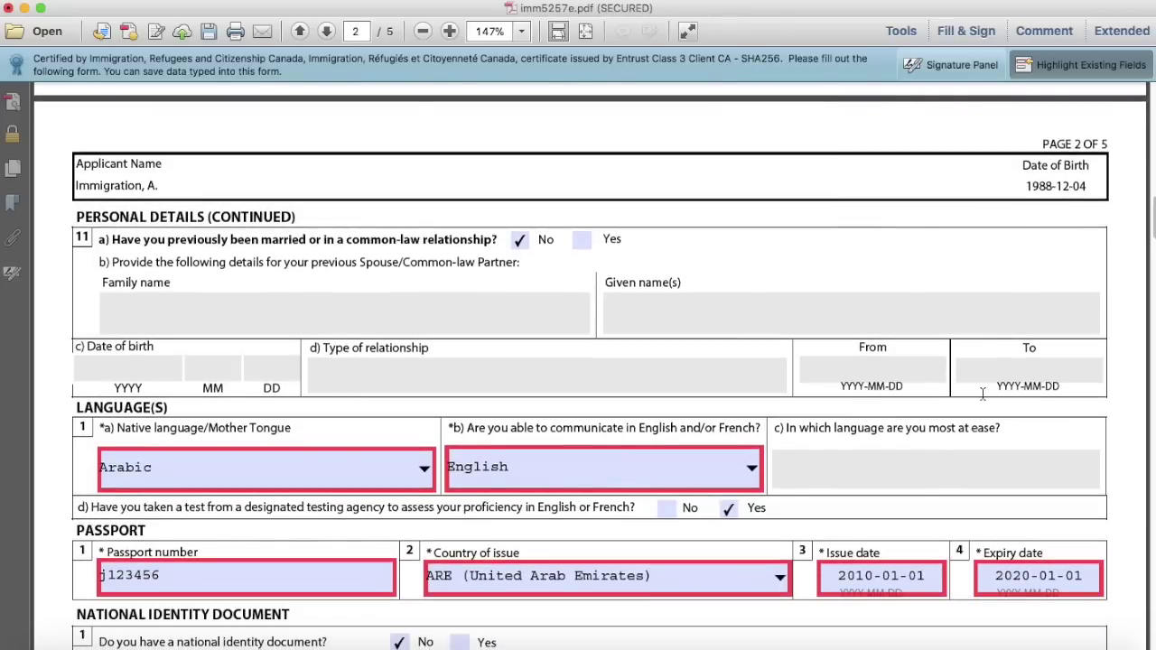
pyautogui.scroll(-2, 852, 366)
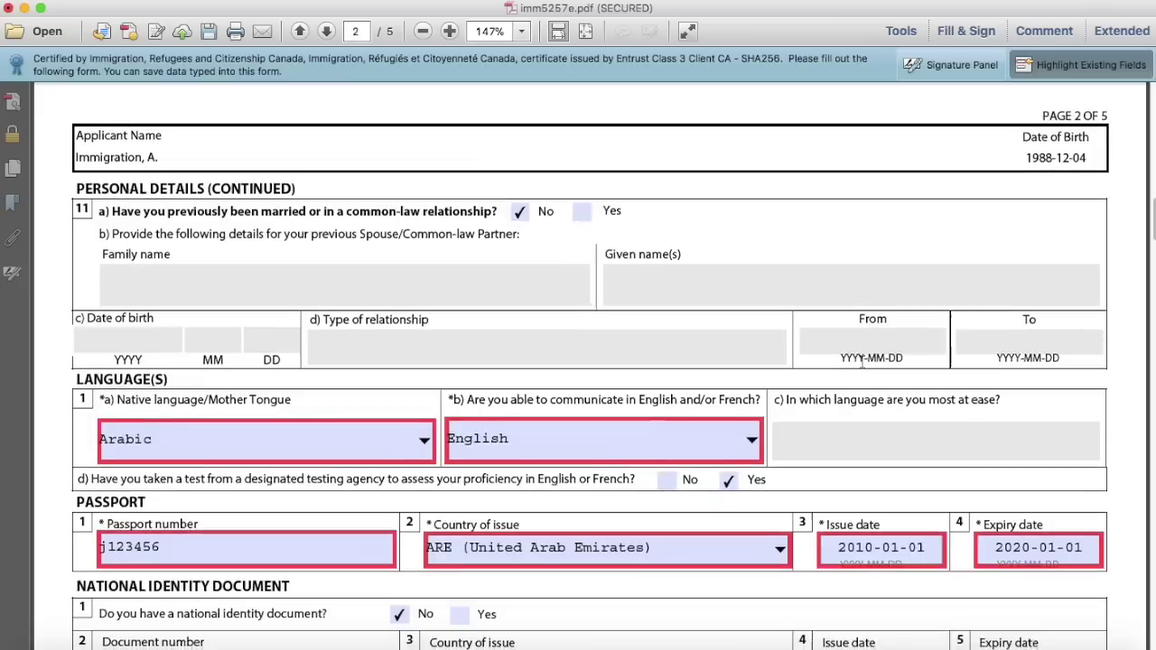
pyautogui.click(746, 342)
pyautogui.click(635, 284)
pyautogui.press('Tab')
pyautogui.press('Tab')
pyautogui.press('Tab')
pyautogui.press('Tab')
pyautogui.press('Tab')
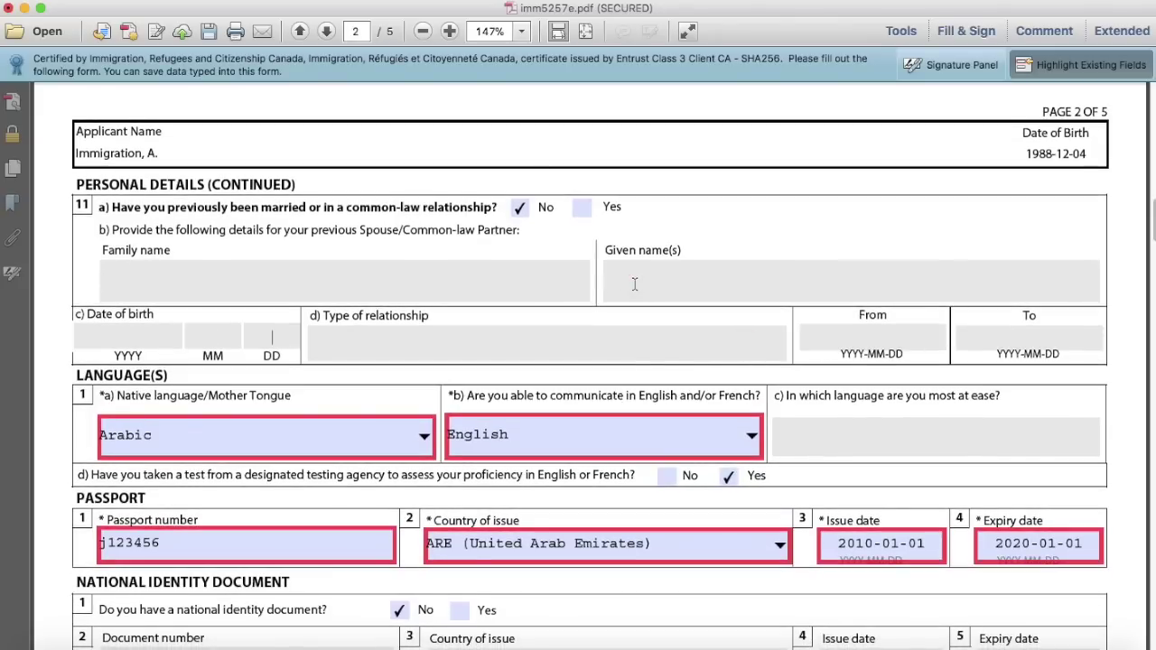
pyautogui.scroll(5, 632, 284)
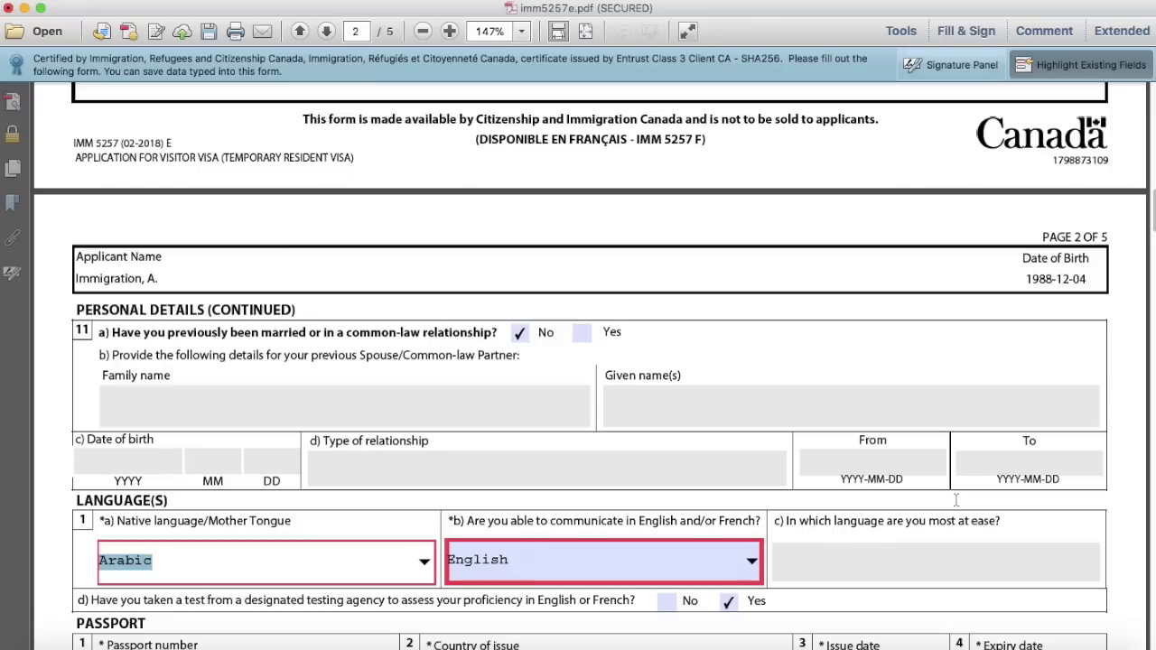
pyautogui.click(995, 461)
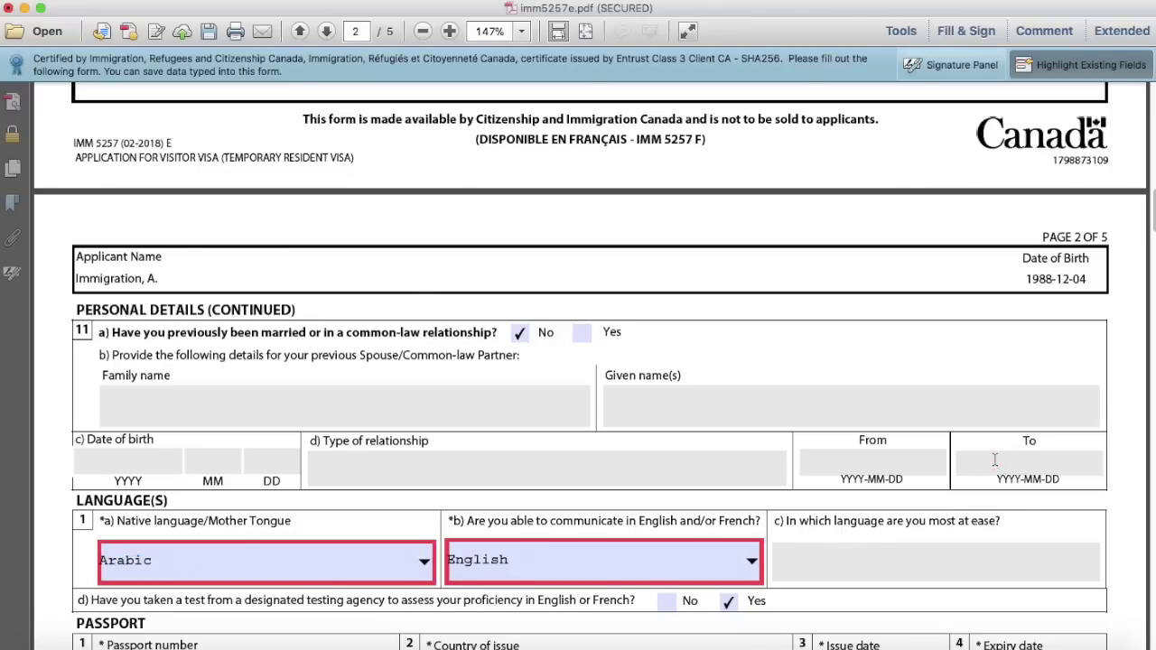
# Check the native language field and select English as the language the applicant is able to communicate in
pyautogui.click(383, 563)
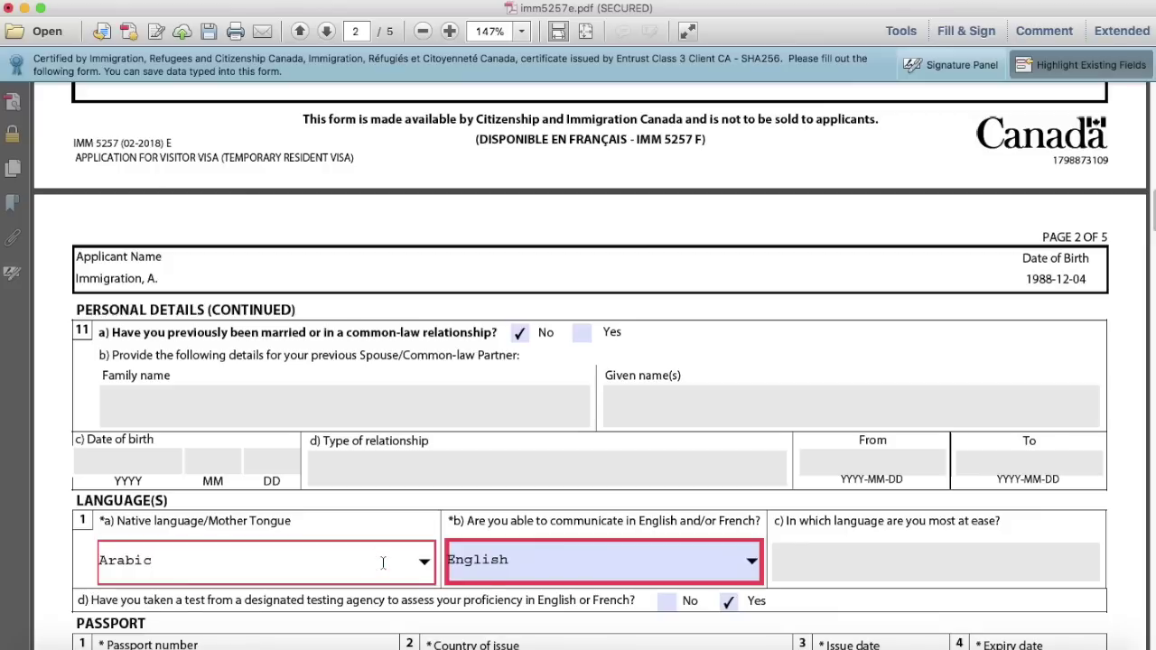
pyautogui.press('Tab')
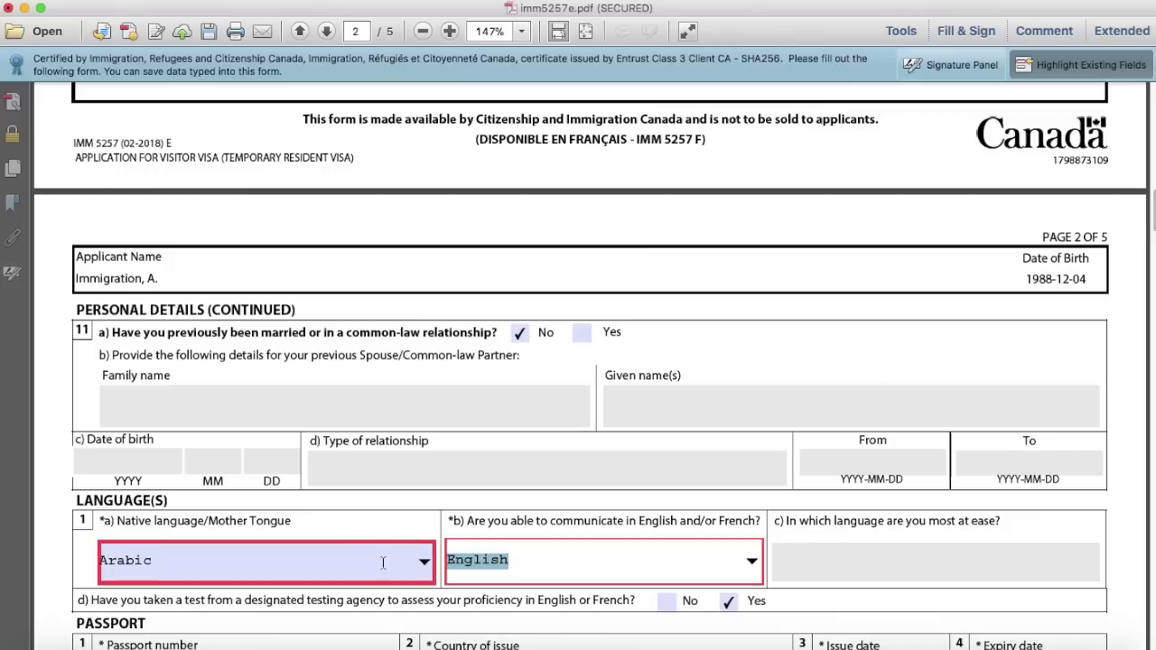
pyautogui.click(752, 562)
pyautogui.scroll(-3, 684, 587)
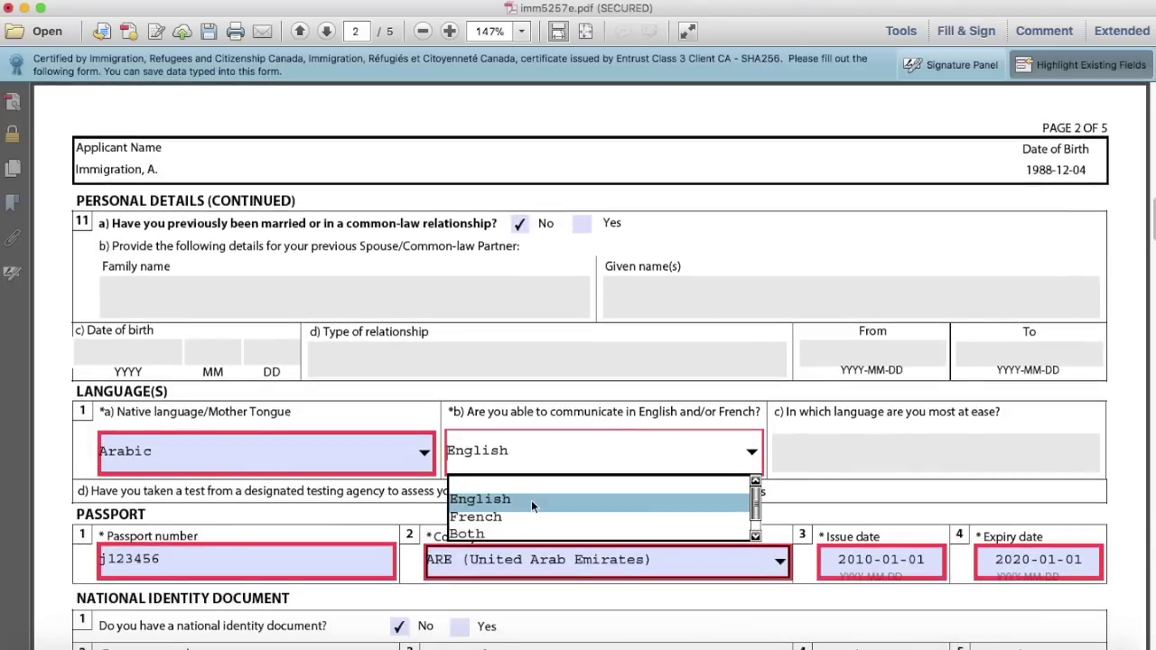
pyautogui.click(531, 499)
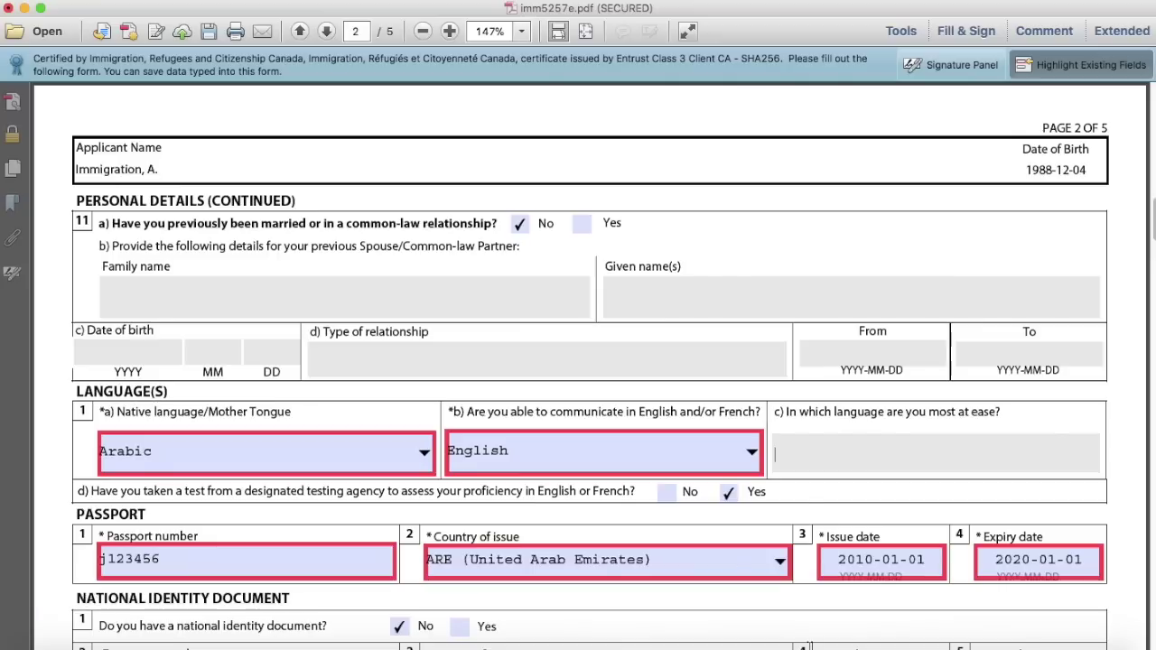
# Set the ability to communicate in English and/or French to Both, and the language most at ease to English
pyautogui.click(752, 451)
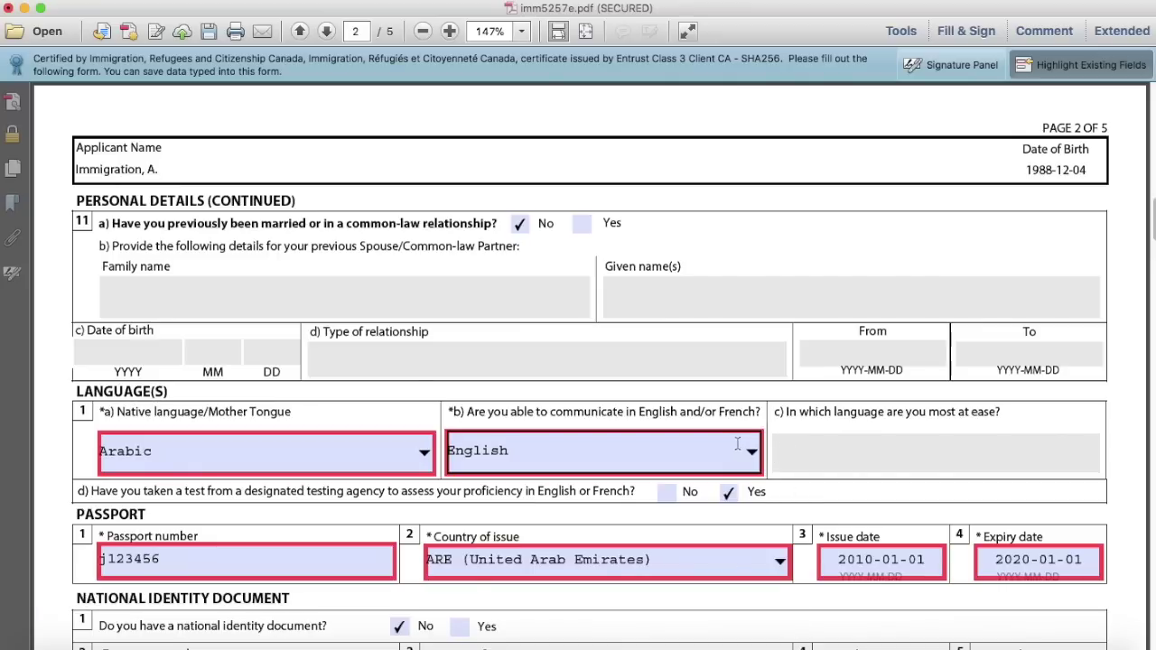
pyautogui.click(751, 452)
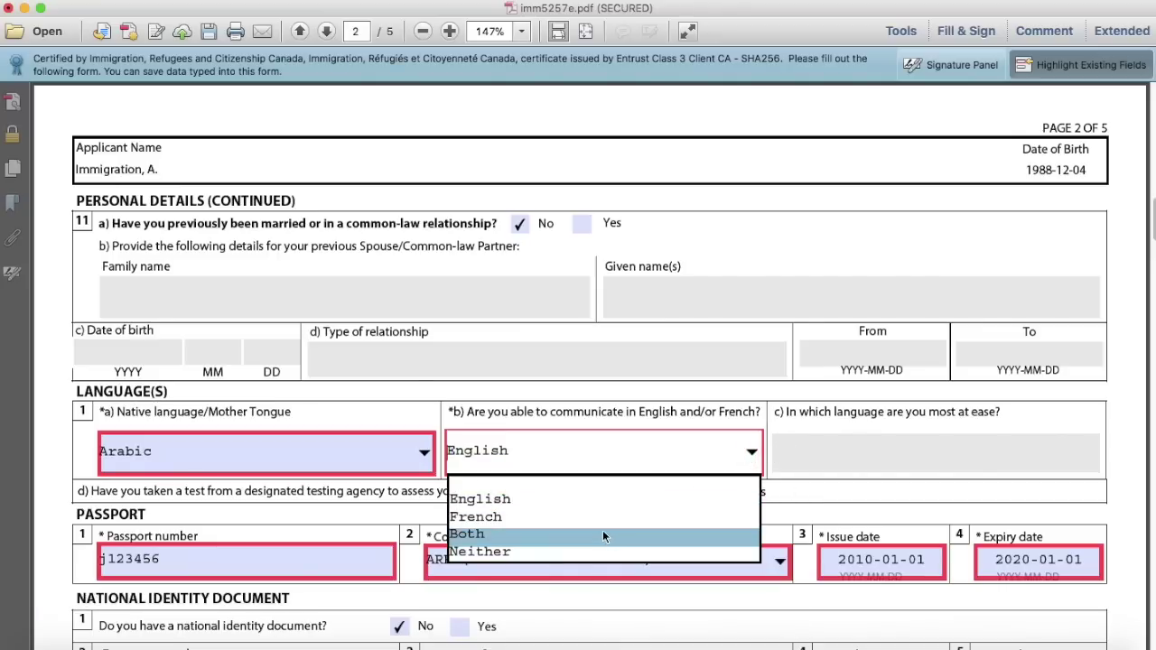
pyautogui.click(602, 533)
pyautogui.click(825, 462)
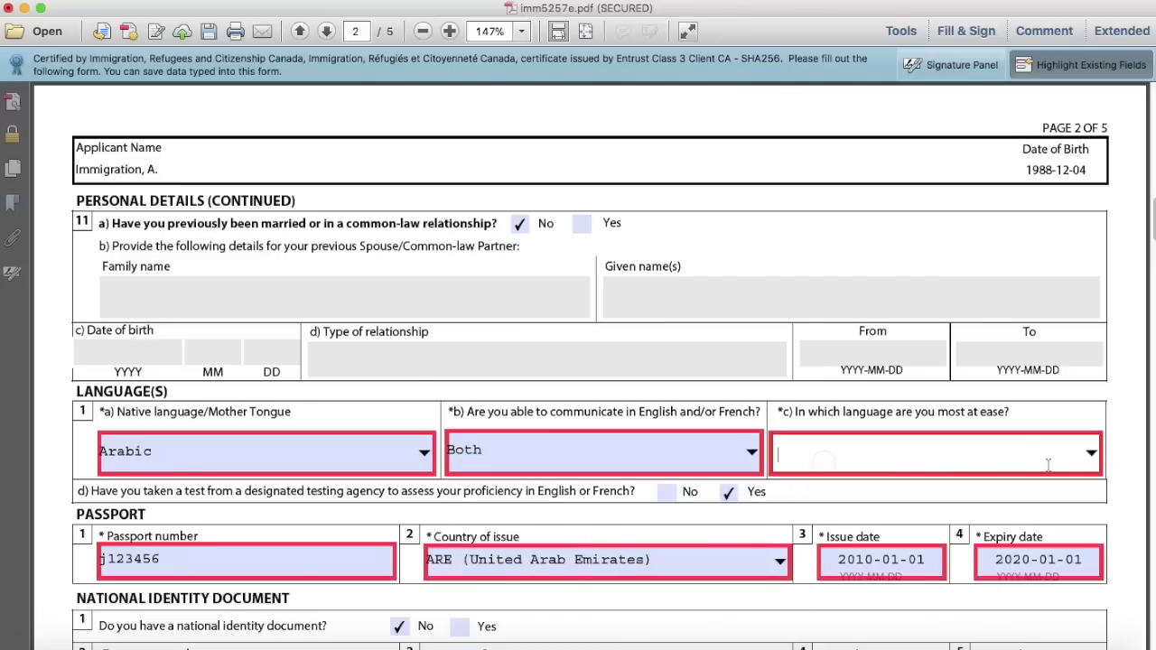
pyautogui.click(1092, 455)
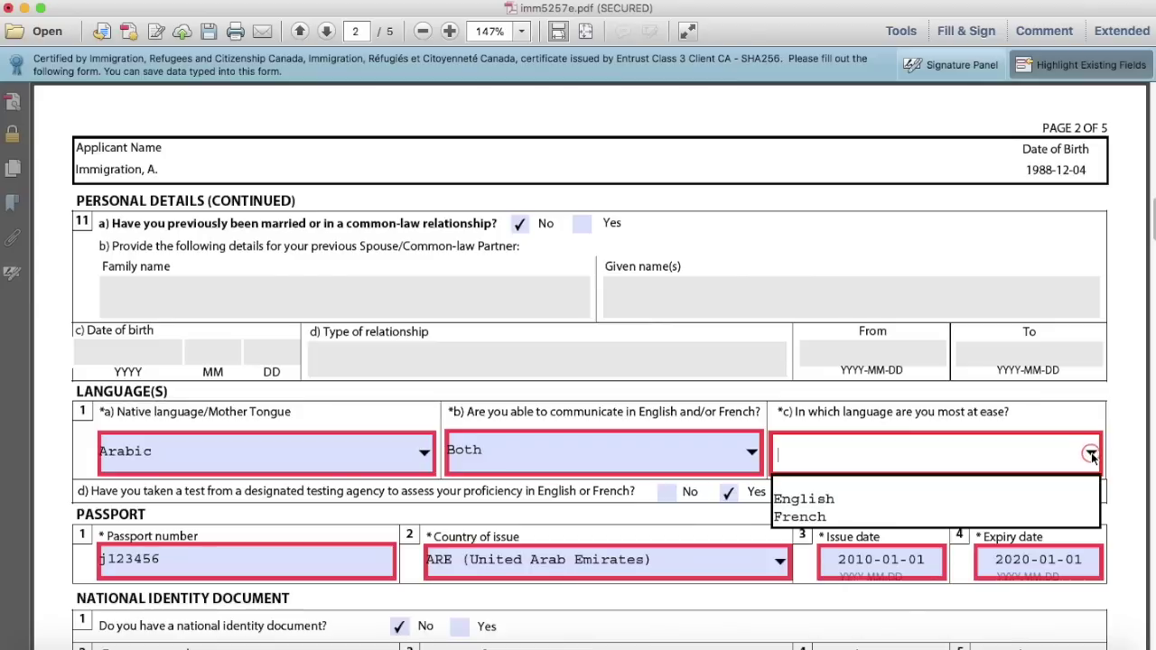
pyautogui.click(899, 501)
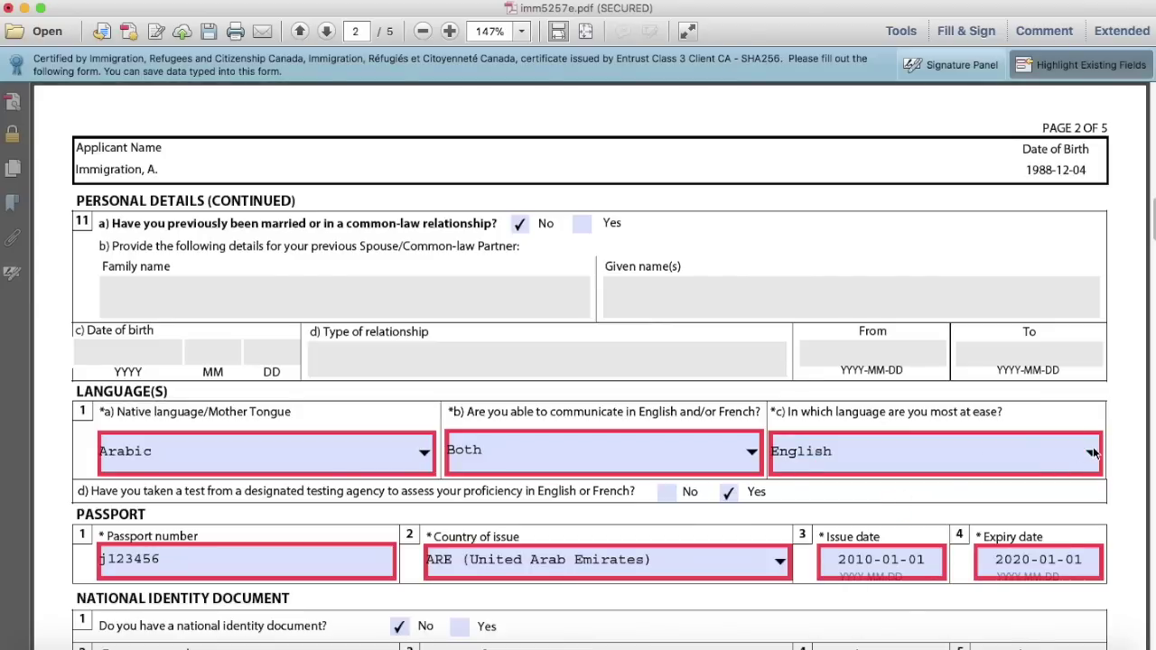
# Set the ability to communicate in English and/or French back to English
pyautogui.click(751, 450)
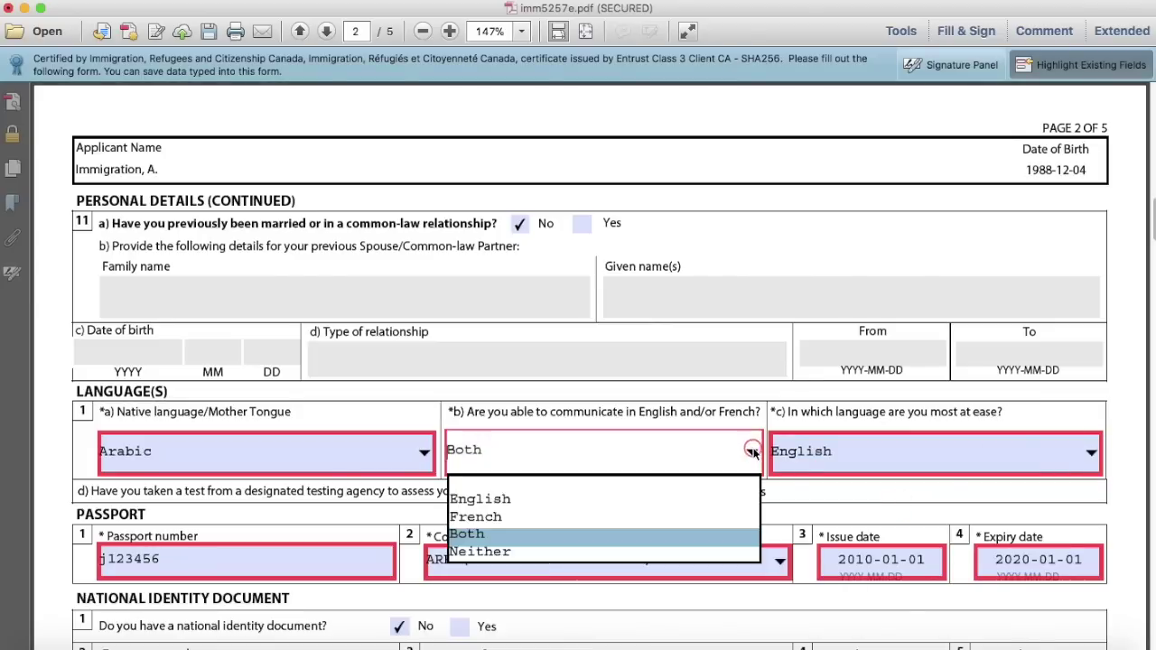
pyautogui.click(597, 507)
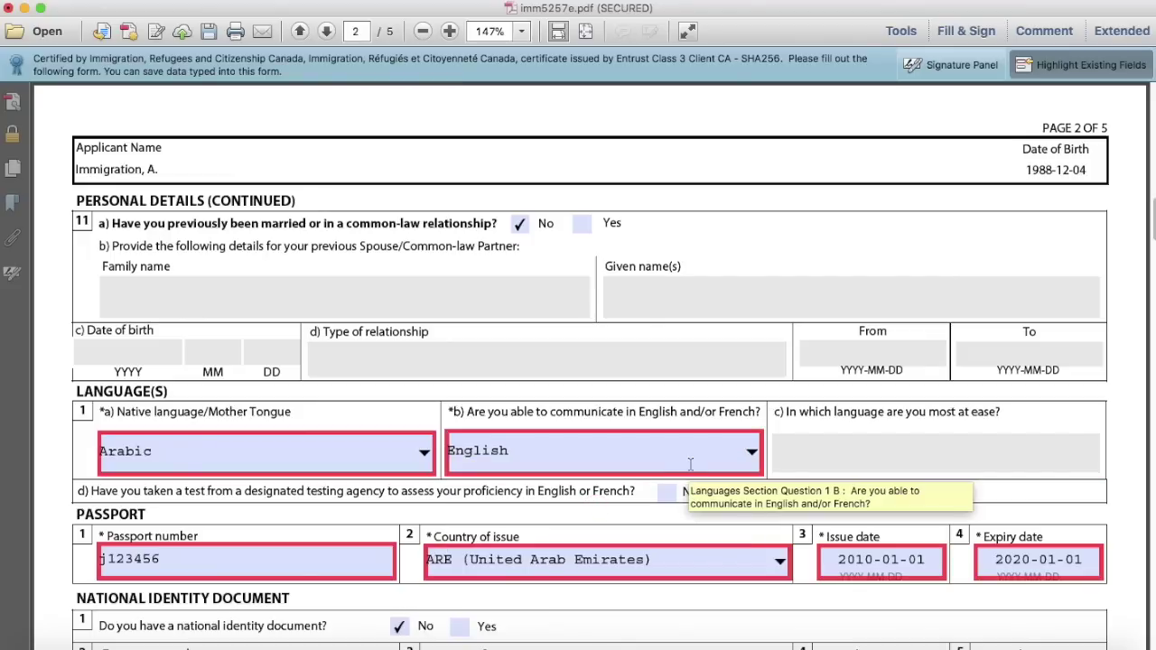
pyautogui.press('Tab')
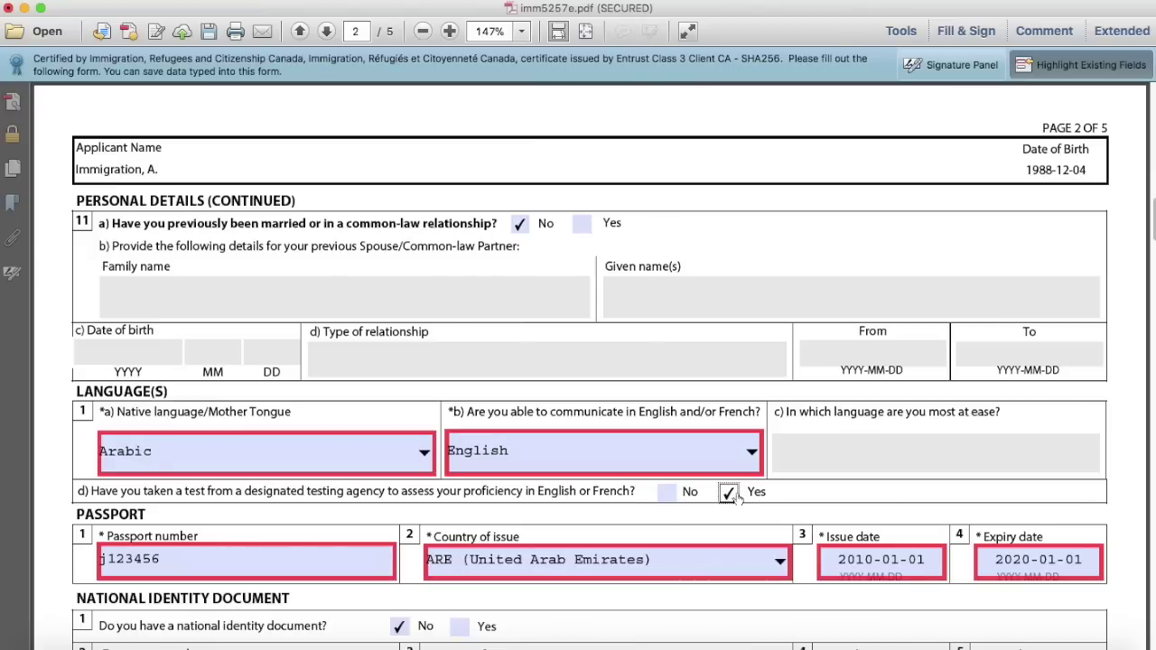
# Review the passport section's number, country of issue, issue date and expiry date fields
pyautogui.scroll(-5, 737, 491)
pyautogui.scroll(-3, 737, 491)
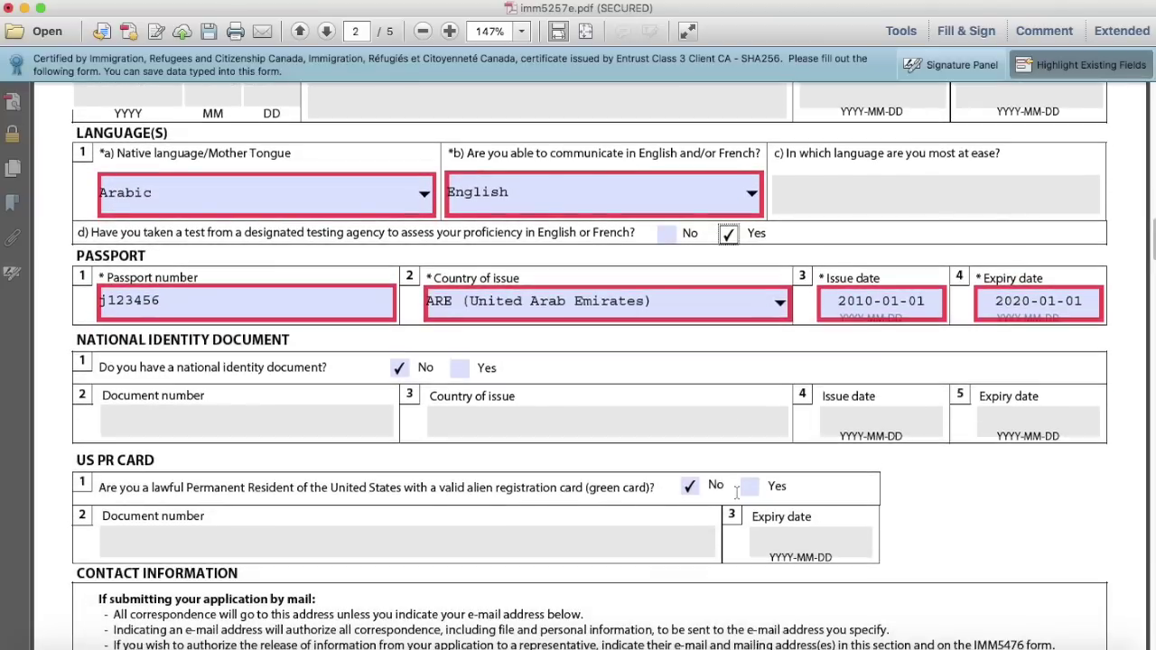
pyautogui.scroll(-1, 736, 491)
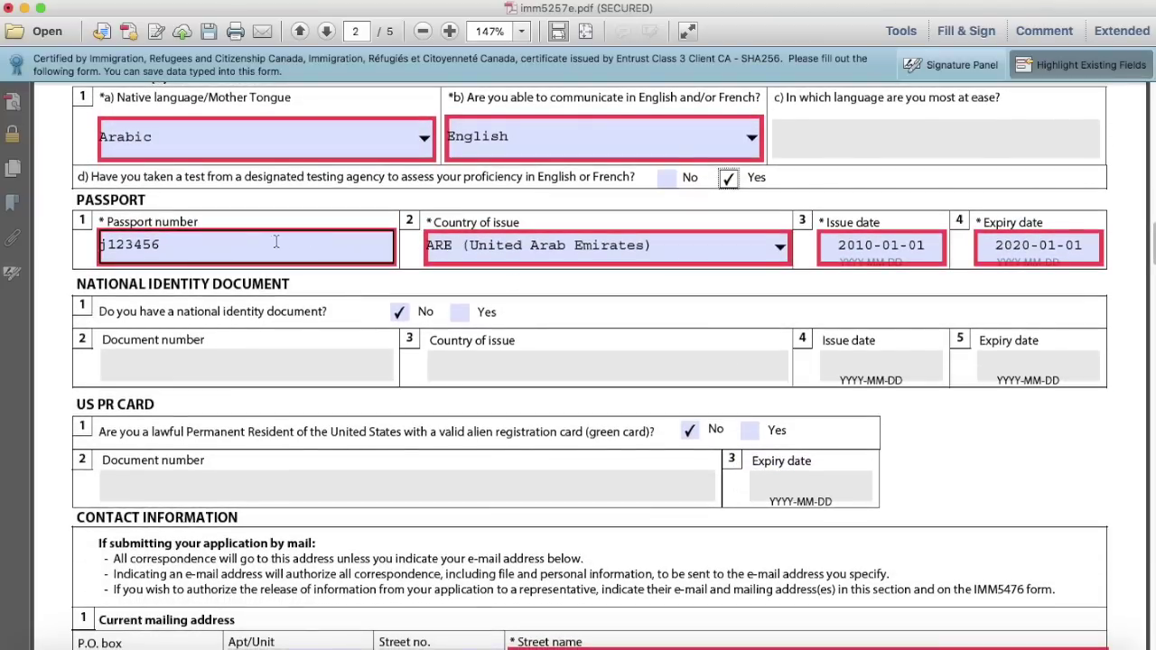
pyautogui.click(231, 244)
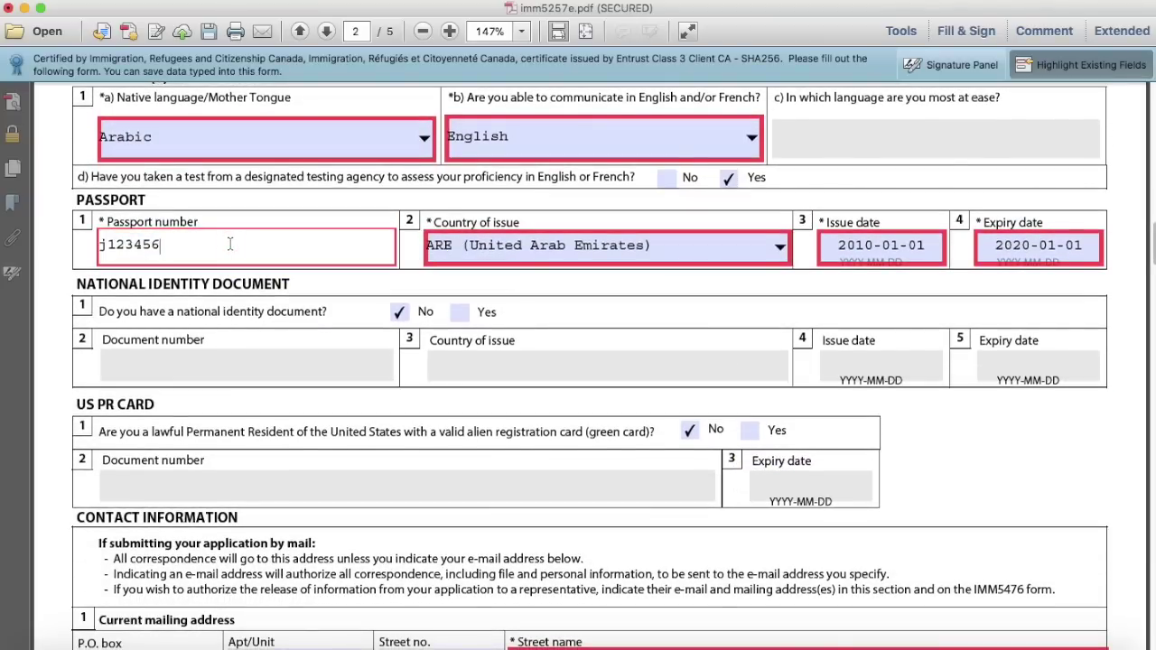
pyautogui.press('Tab')
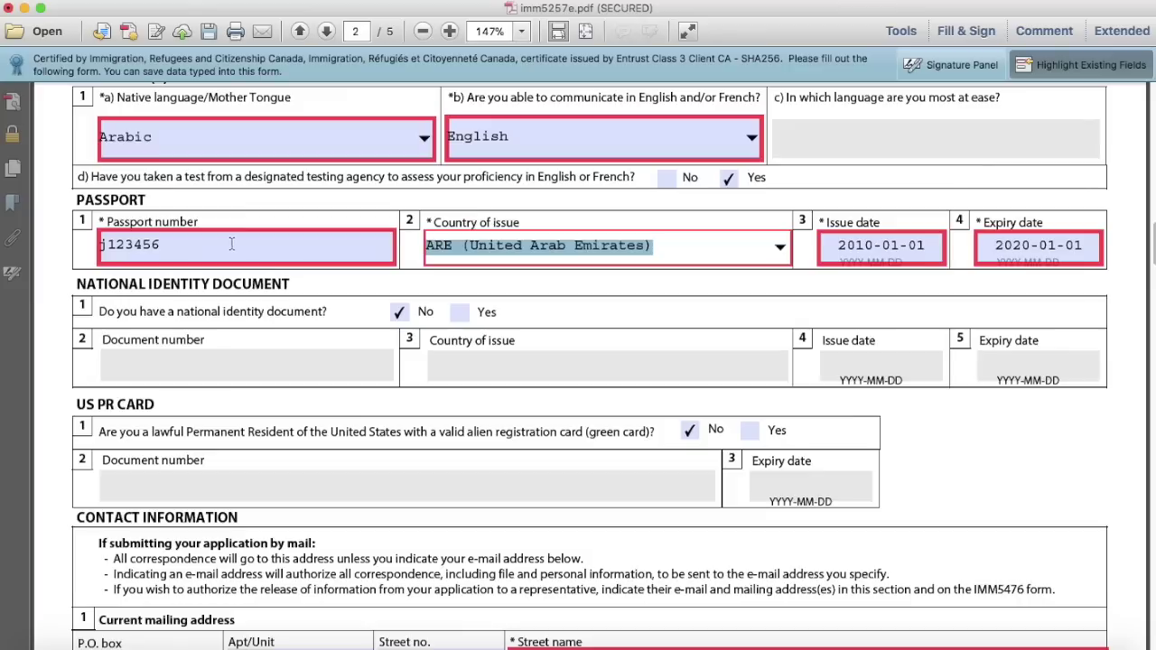
pyautogui.press('Tab')
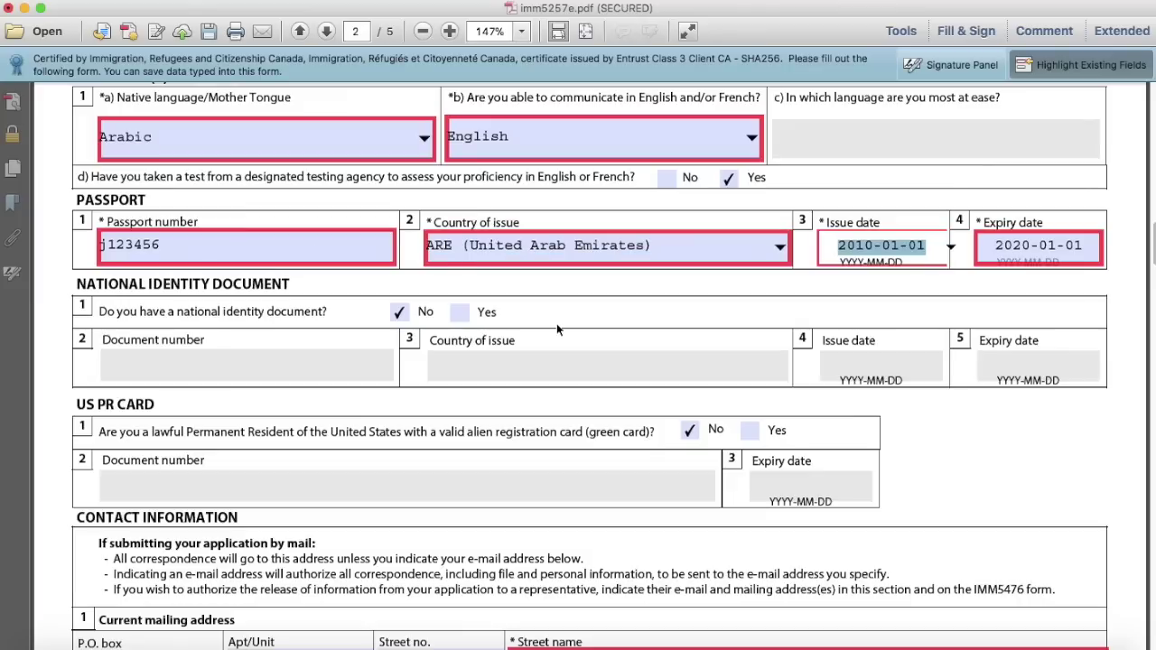
pyautogui.press('Tab')
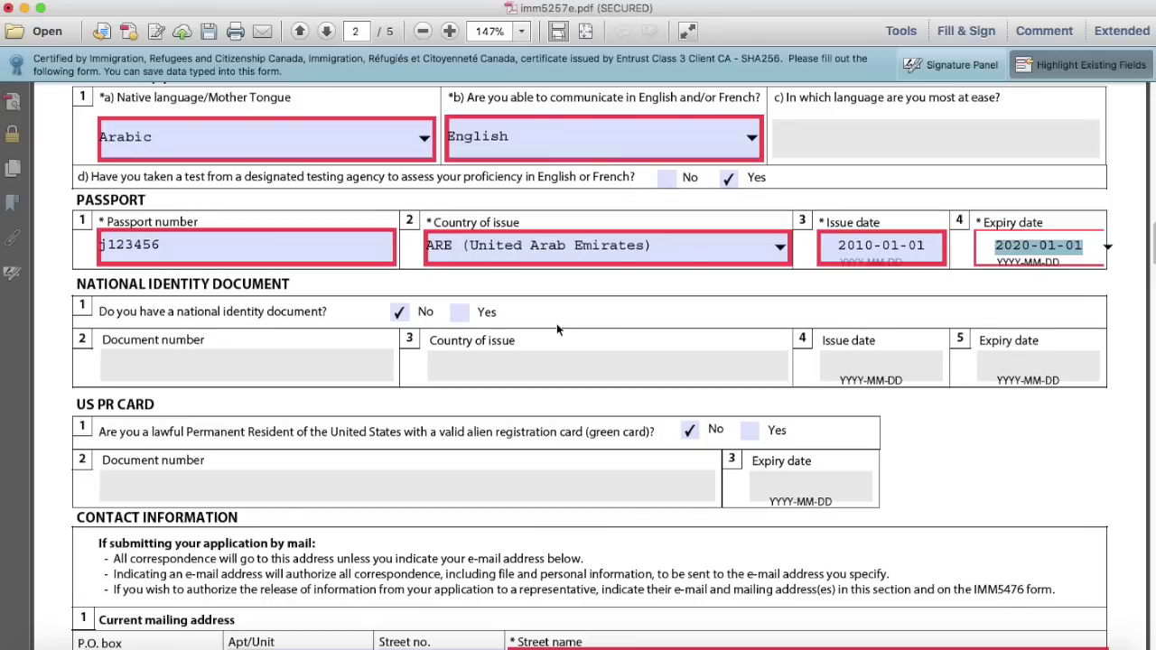
# Examine the national identity document and US PR card sections, continuing down to the contact information
pyautogui.scroll(-1, 556, 324)
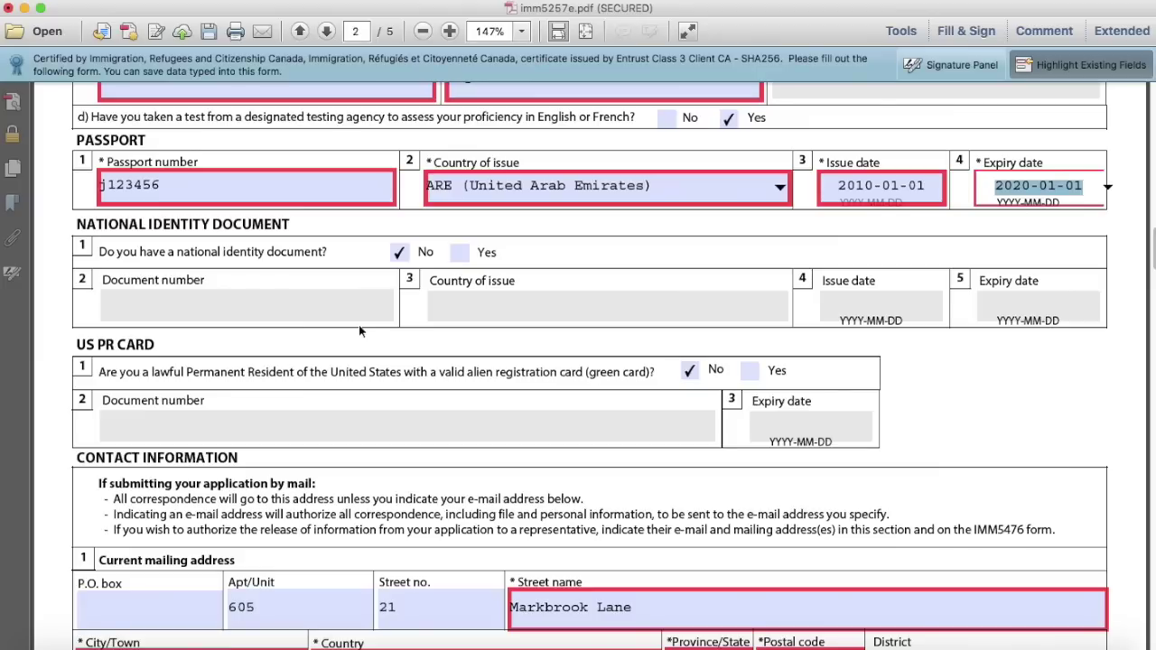
pyautogui.scroll(-2, 359, 331)
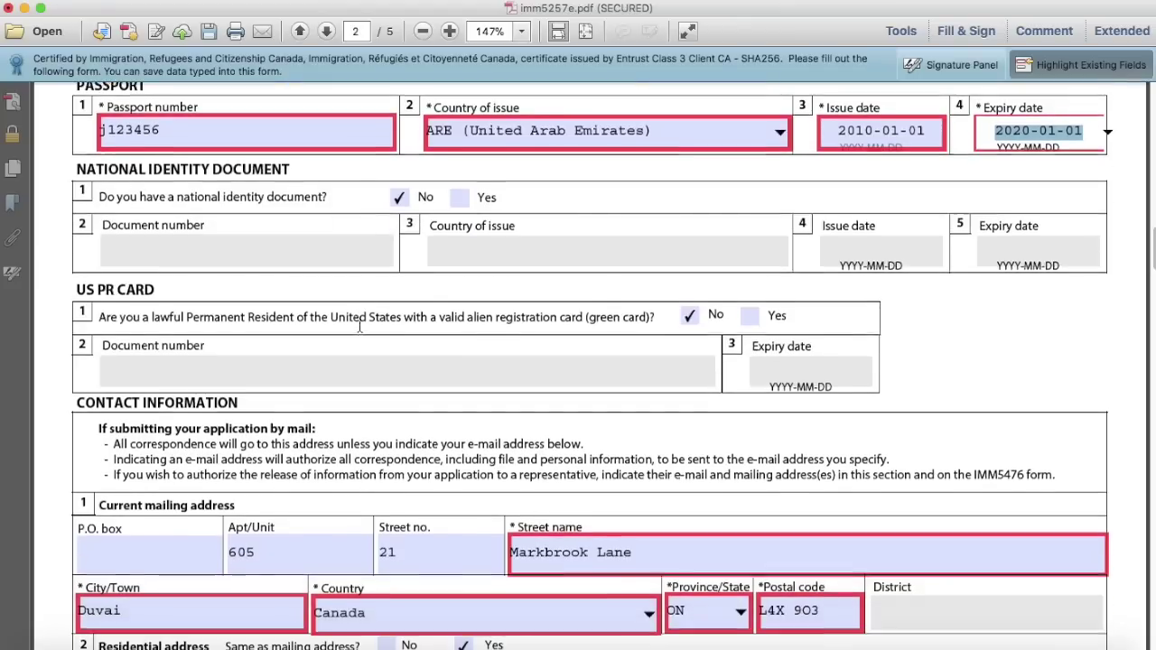
pyautogui.click(289, 247)
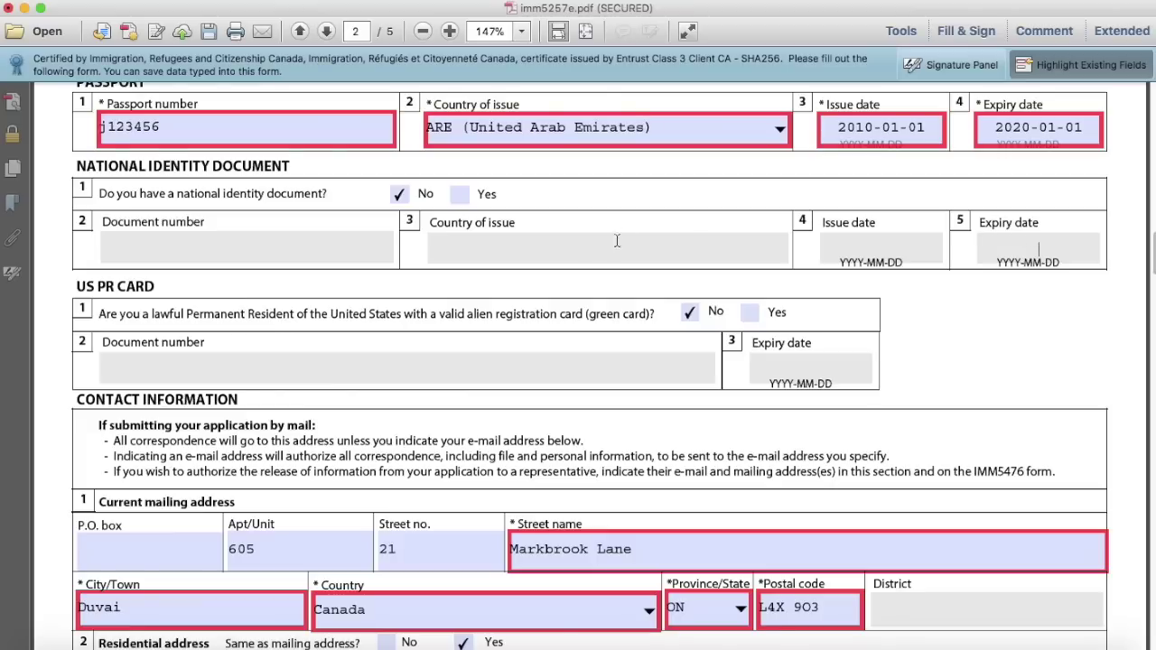
pyautogui.scroll(-1, 442, 322)
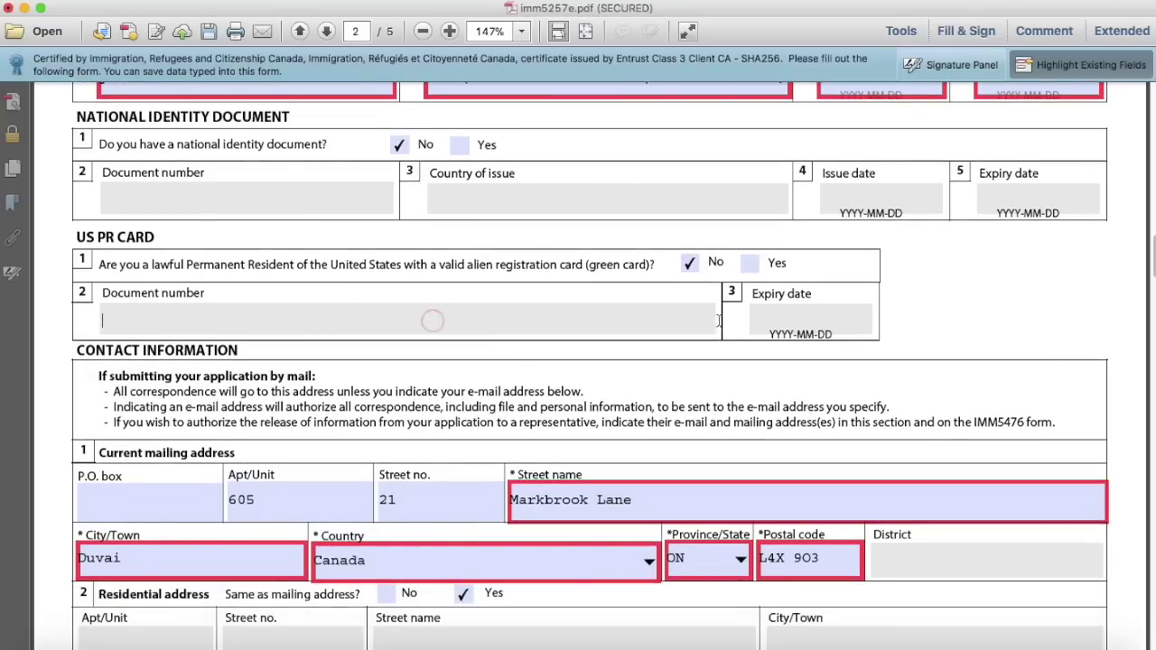
pyautogui.scroll(-2, 791, 322)
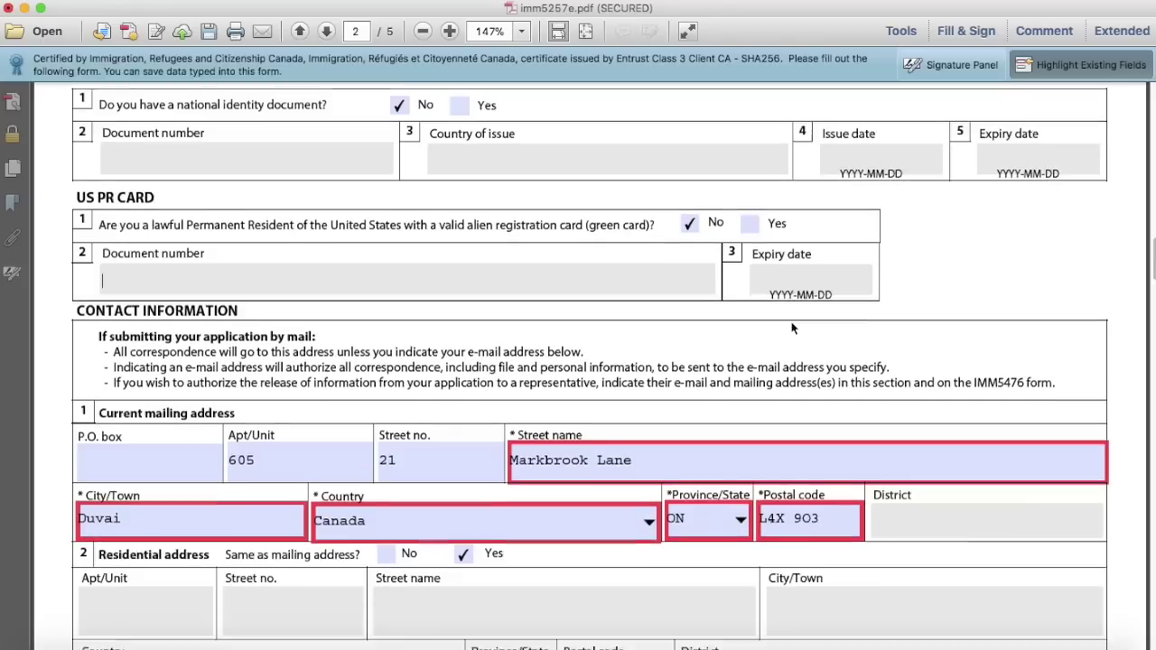
pyautogui.click(788, 242)
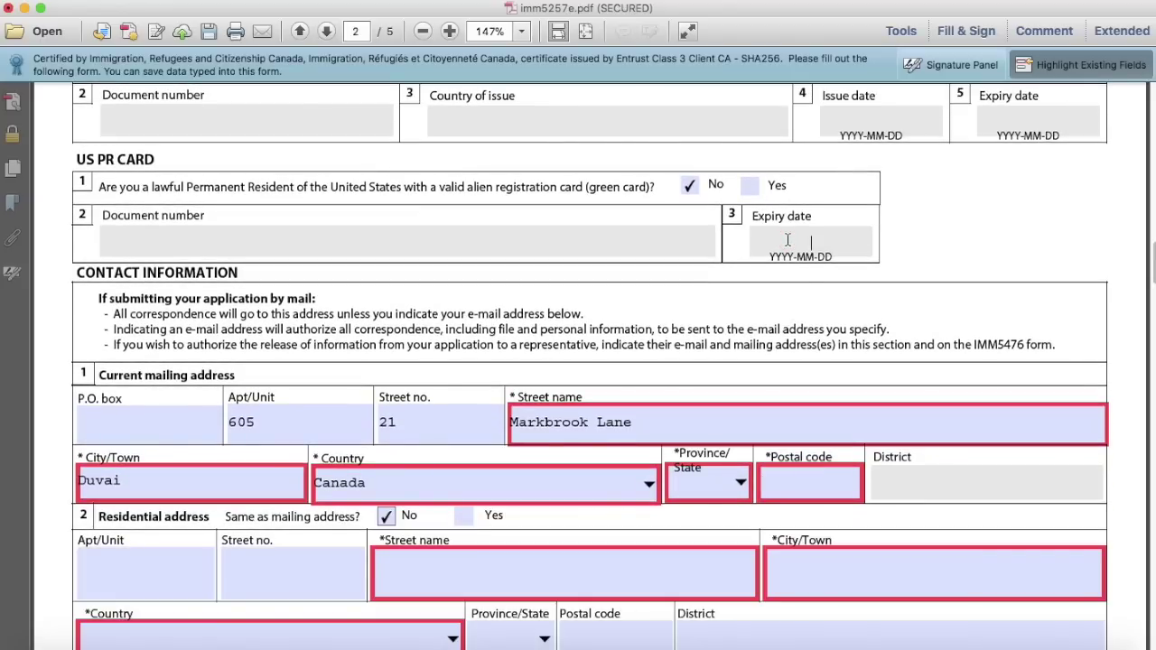
pyautogui.scroll(-3, 158, 322)
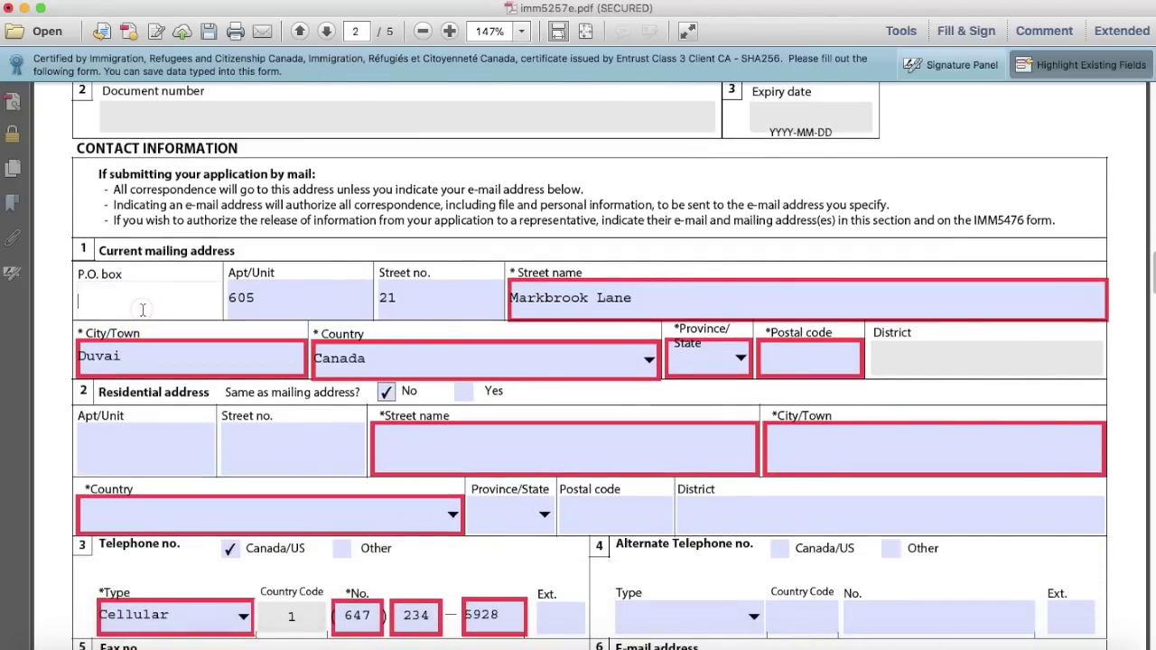
# Check the current mailing address fields and correct the city spelling to Dubai
pyautogui.click(258, 300)
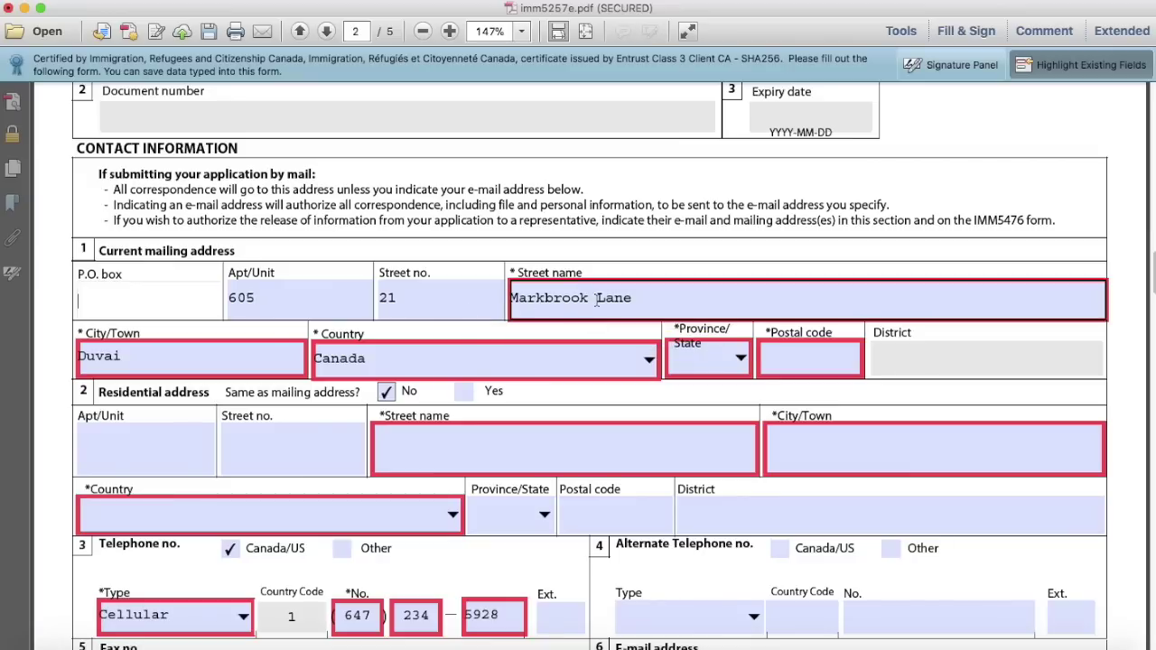
pyautogui.click(103, 357)
pyautogui.press('BackSpace')
pyautogui.write('b')
# Set the current mailing address's country to United Arab Emirates
pyautogui.click(651, 361)
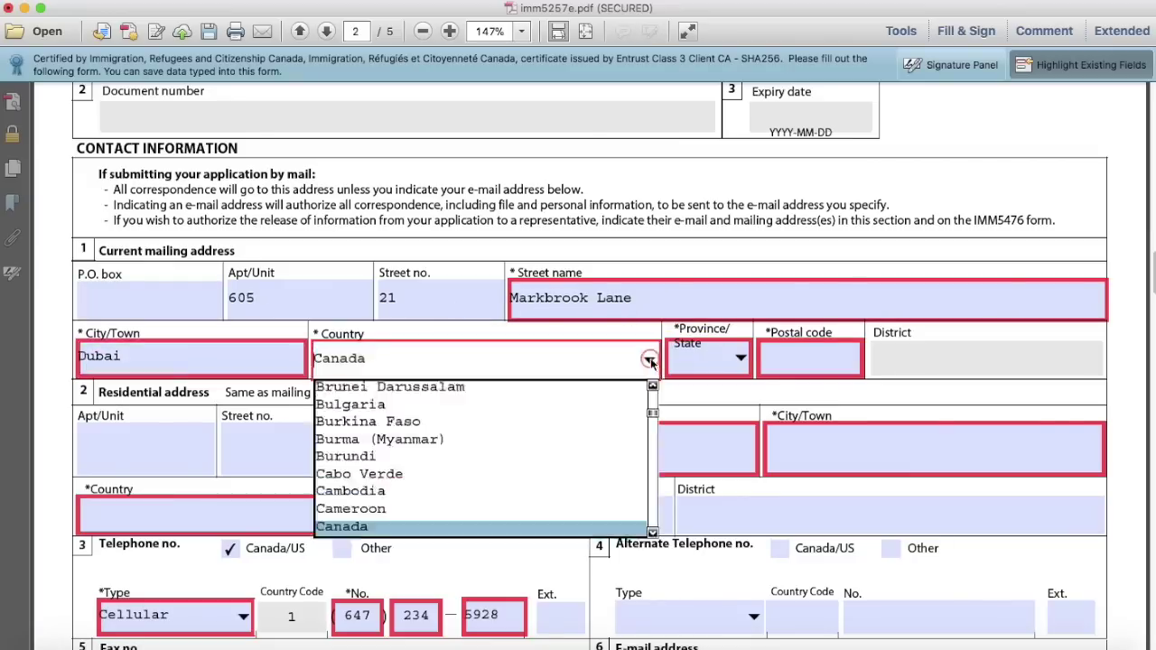
pyautogui.write('ug')
pyautogui.press('Down')
pyautogui.press('Down')
pyautogui.press('Down')
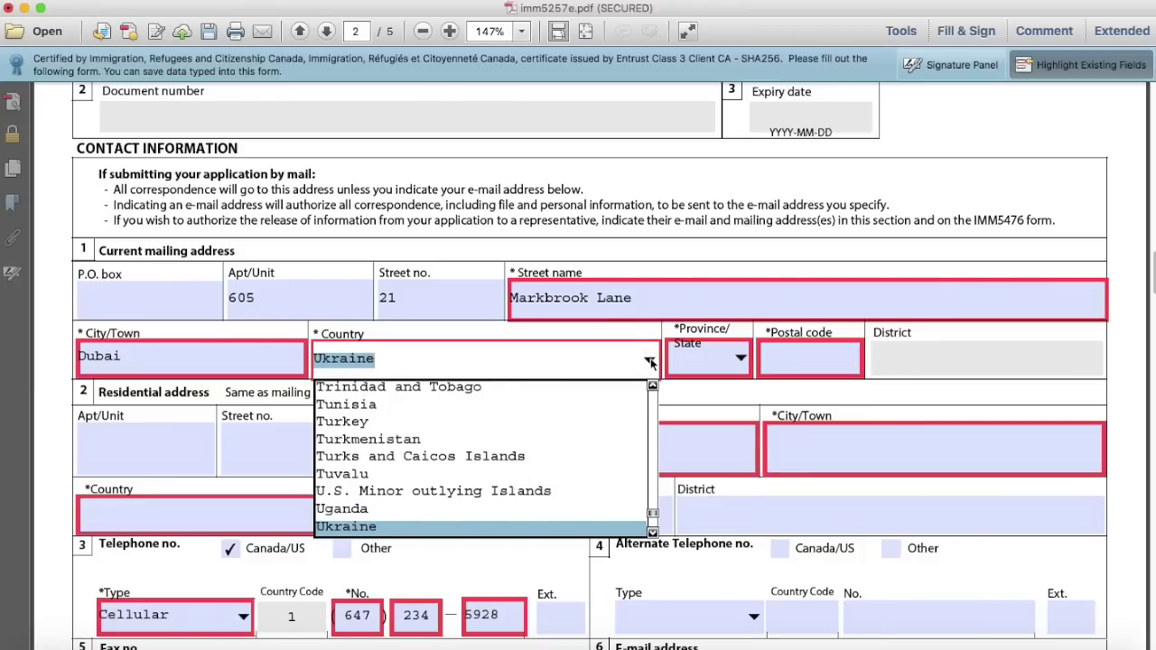
pyautogui.press('Return')
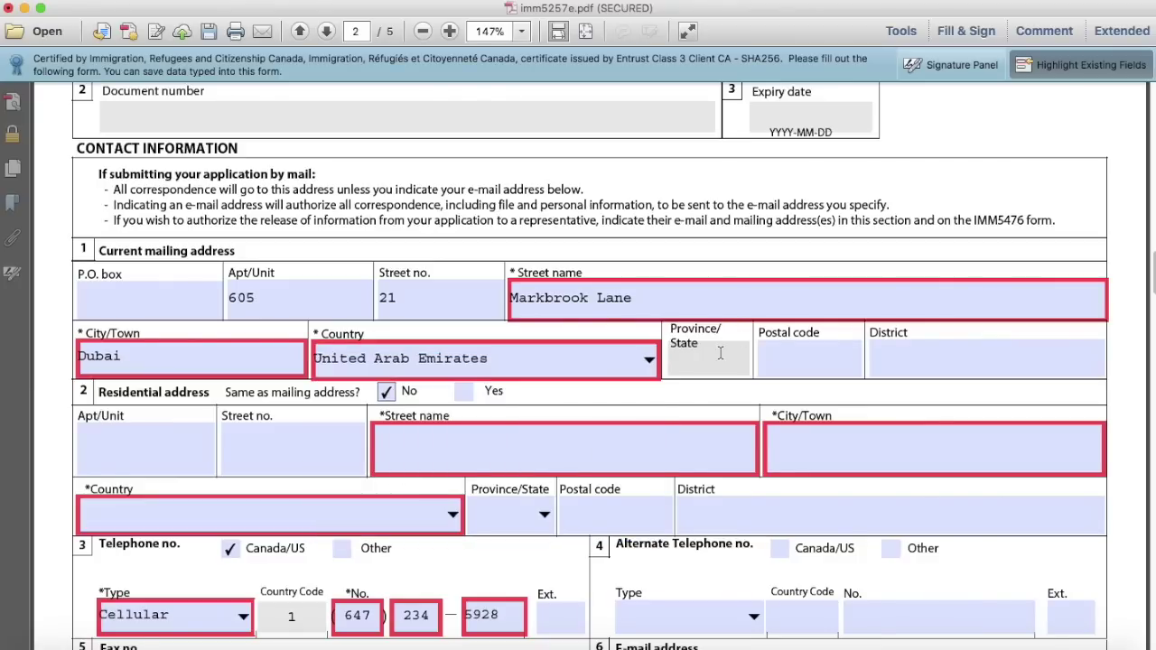
# Review the mailing address's postal code and district fields, and look over the residential address section
pyautogui.click(788, 371)
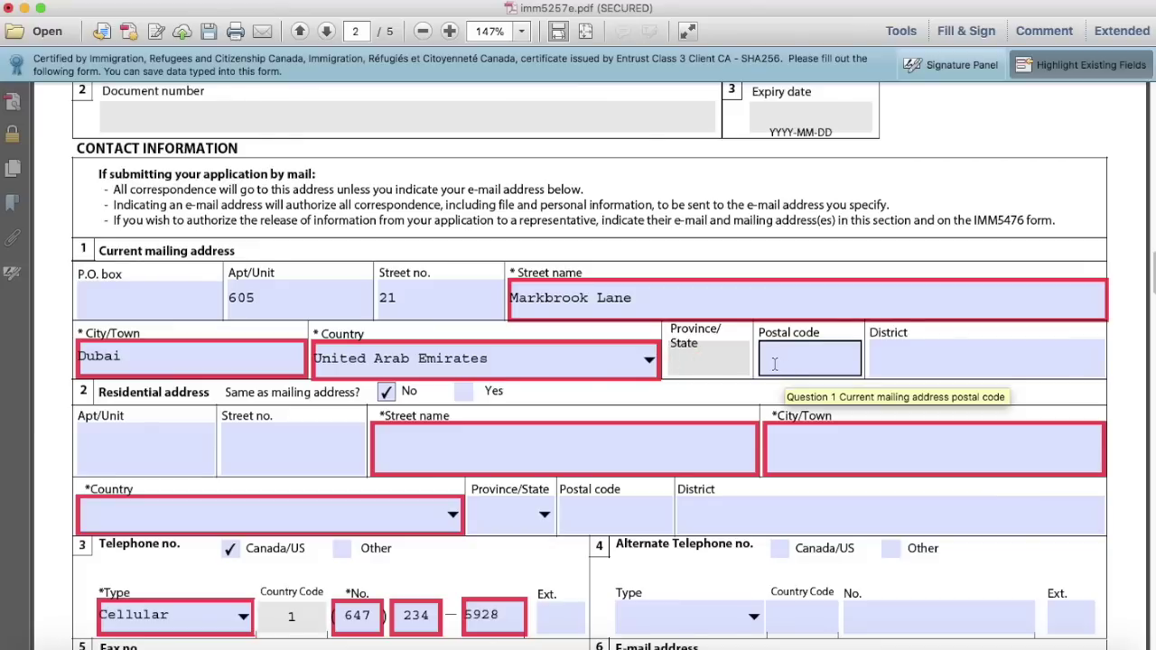
pyautogui.click(895, 347)
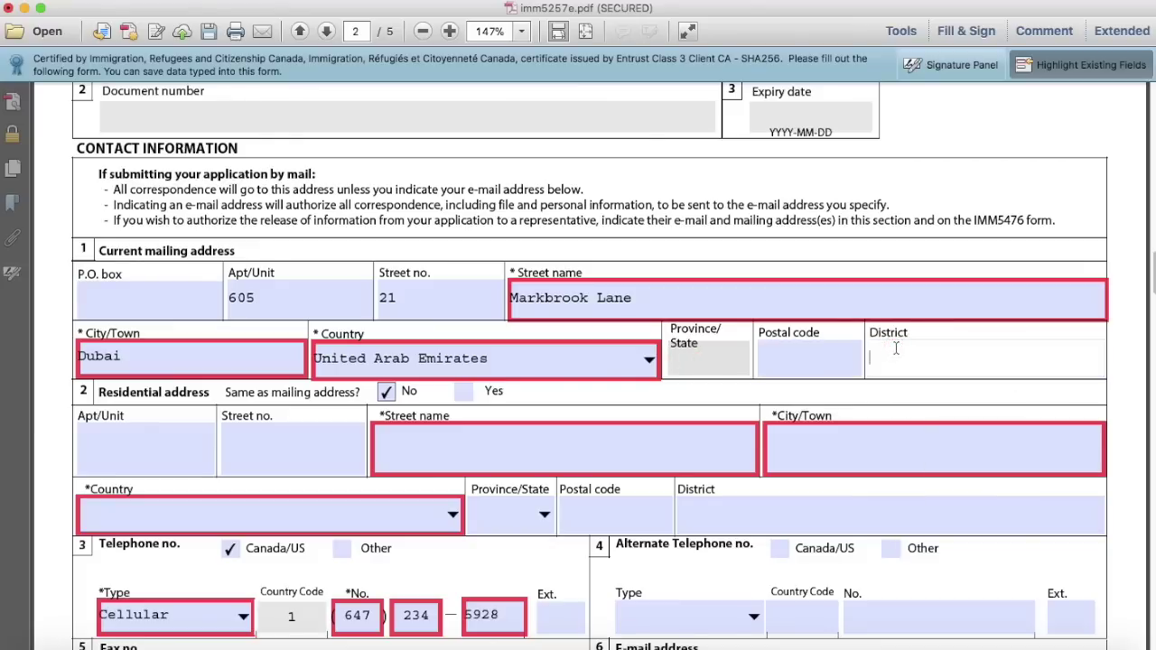
pyautogui.scroll(-2, 186, 446)
pyautogui.scroll(-4, 186, 447)
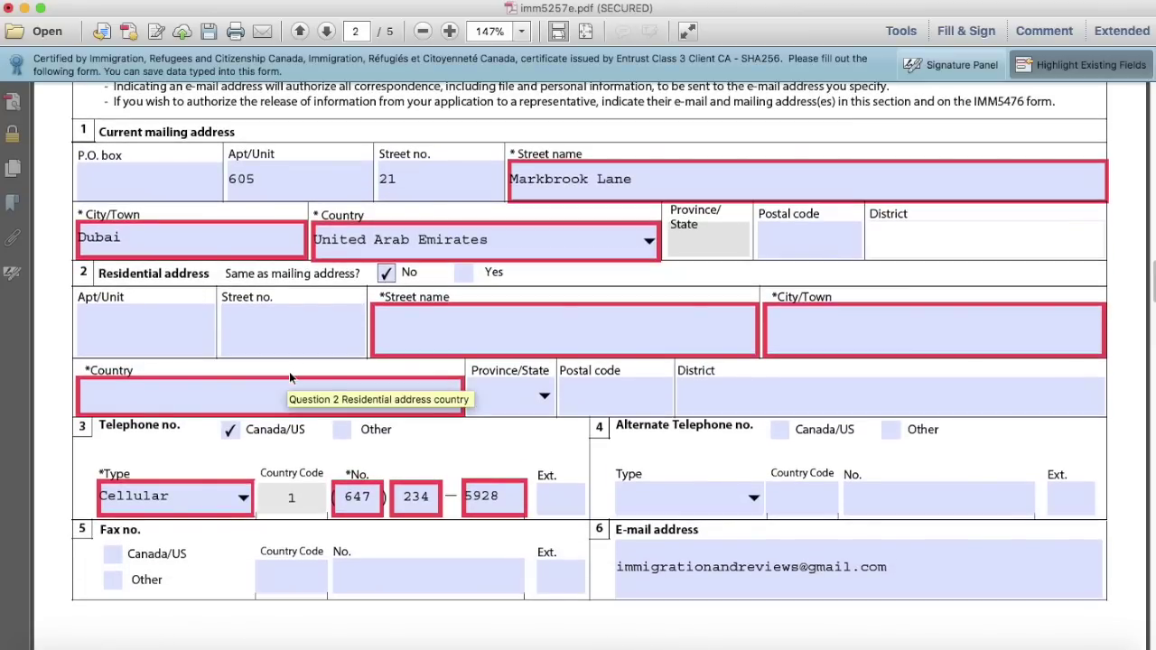
# Mark the residential address as the same as the mailing address
pyautogui.scroll(4, 289, 377)
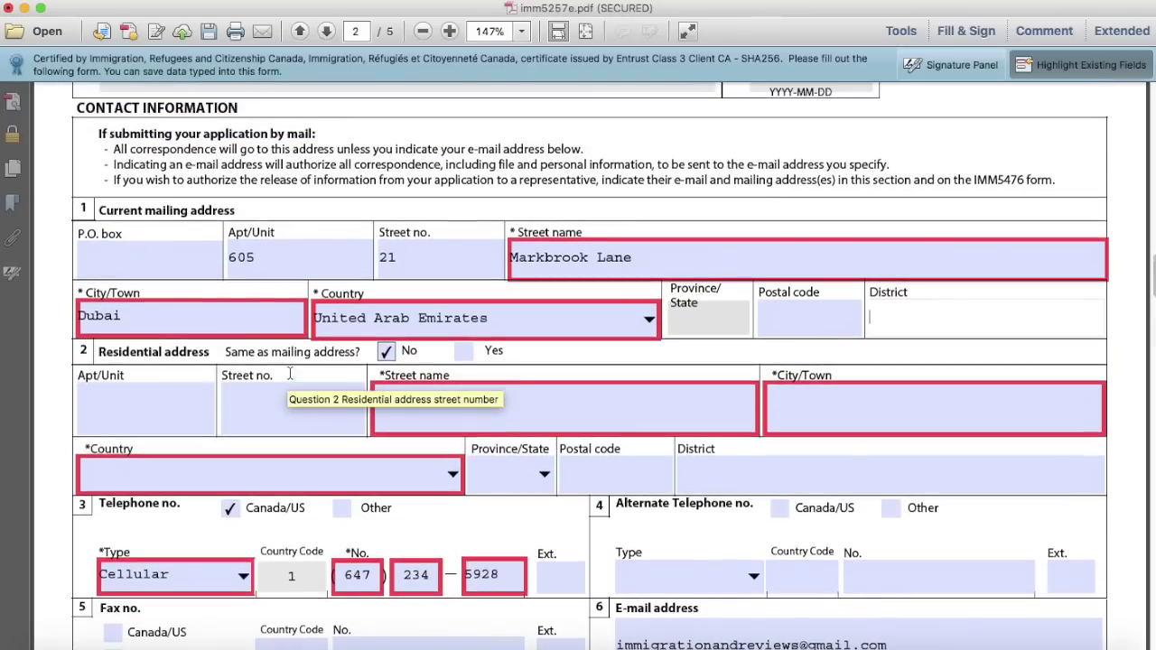
pyautogui.click(495, 325)
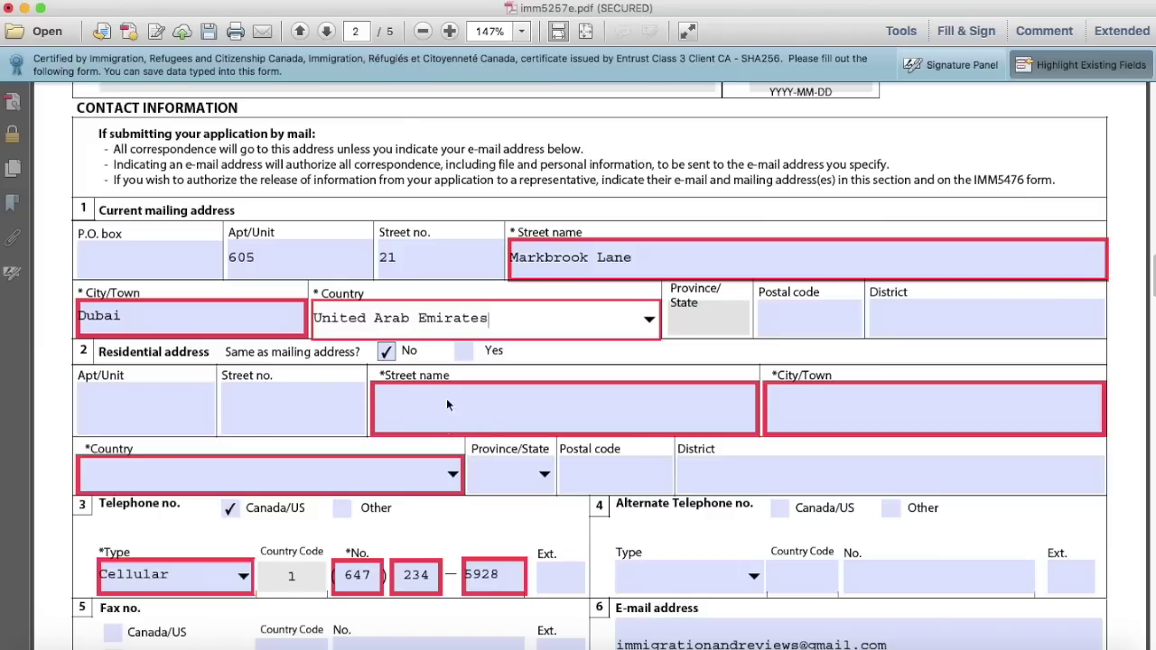
pyautogui.click(461, 352)
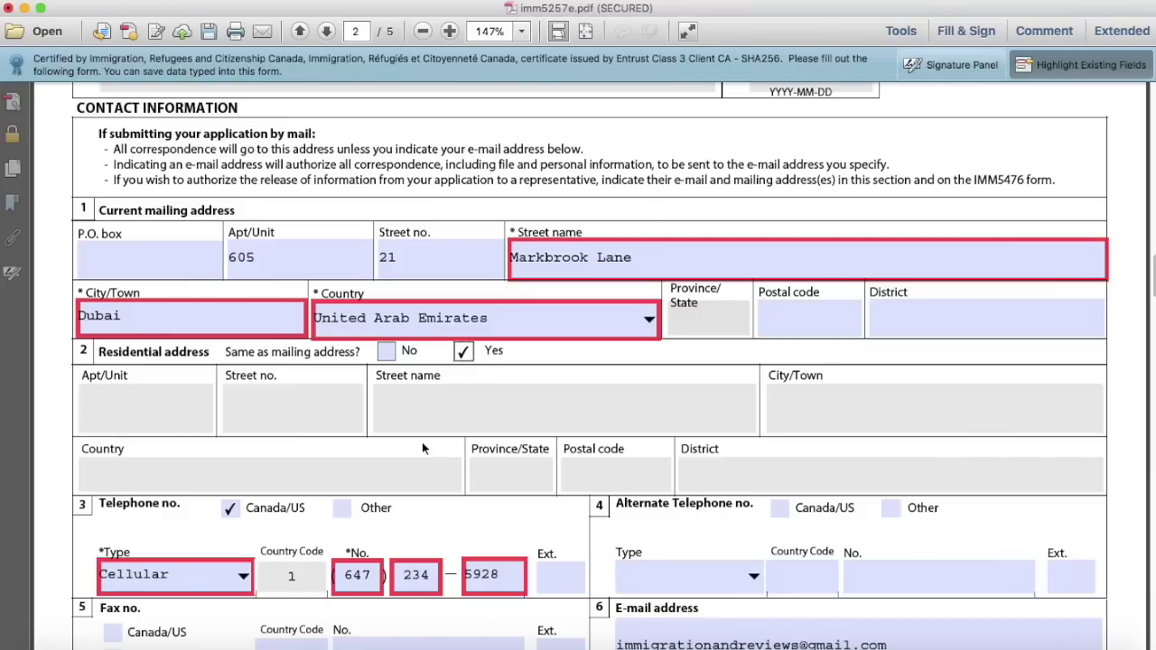
# Go through the main telephone number fields and choose Cellular as the telephone type
pyautogui.scroll(-2, 422, 448)
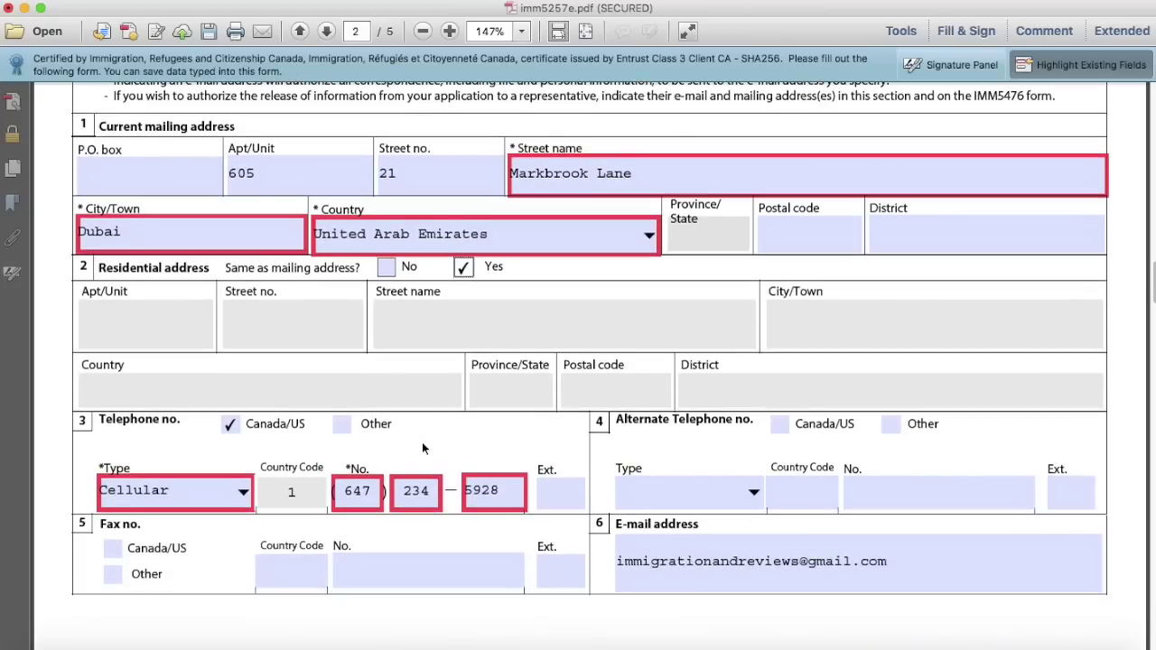
pyautogui.click(398, 337)
pyautogui.press('Tab')
pyautogui.press('Tab')
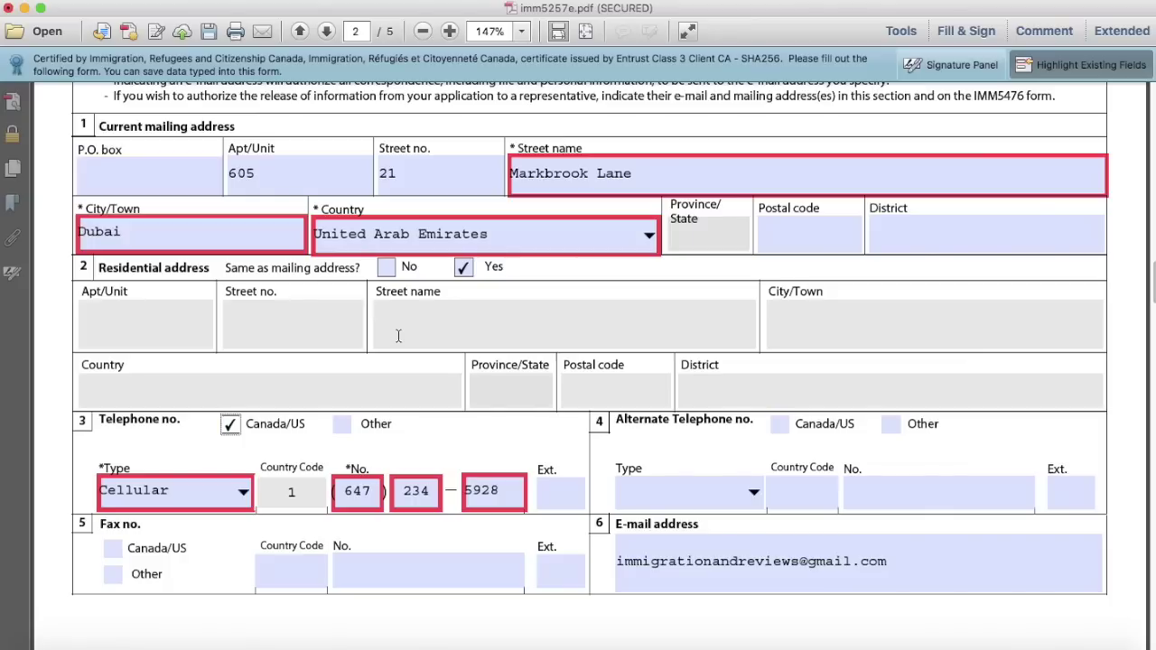
pyautogui.scroll(-3, 386, 463)
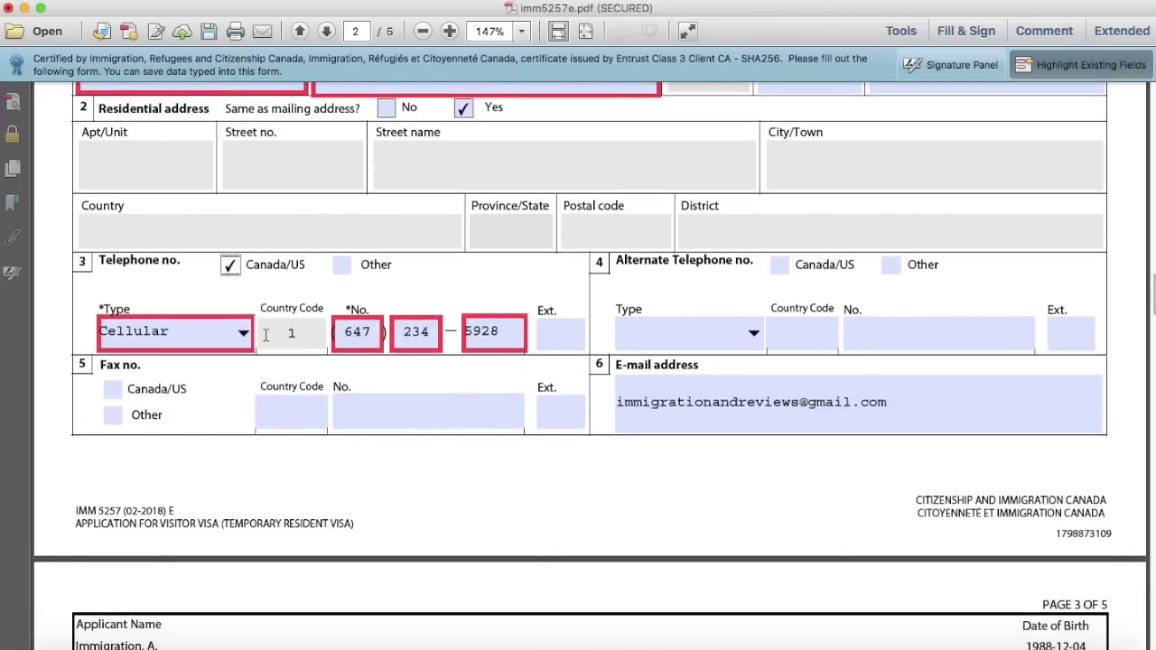
pyautogui.click(290, 333)
pyautogui.click(368, 339)
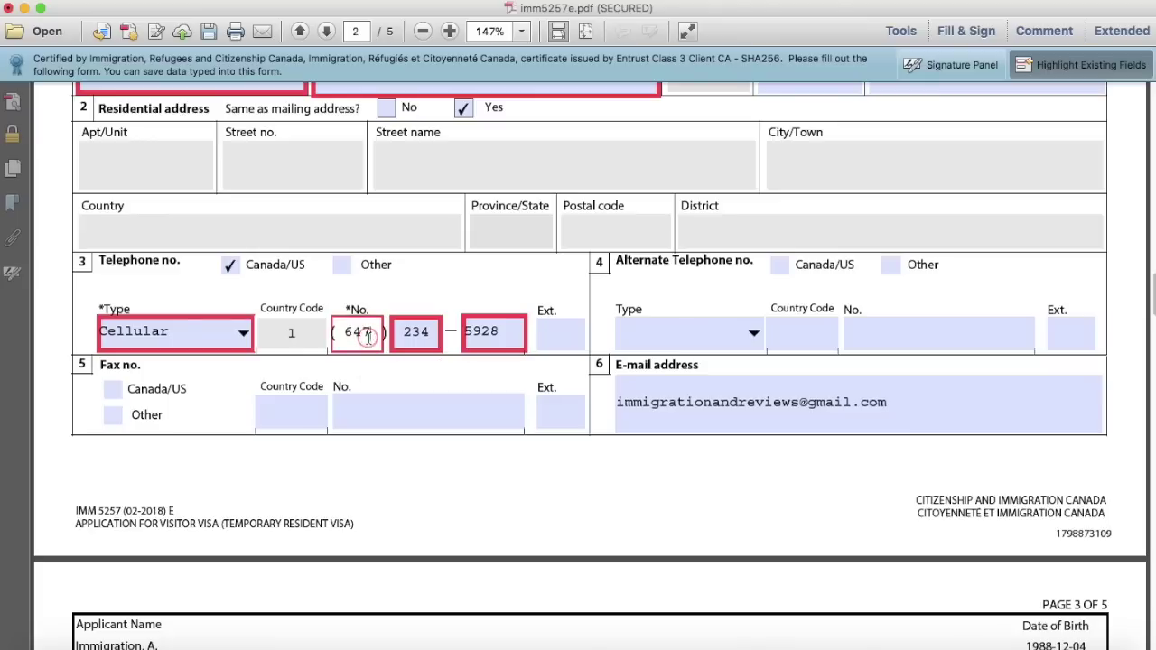
pyautogui.click(242, 333)
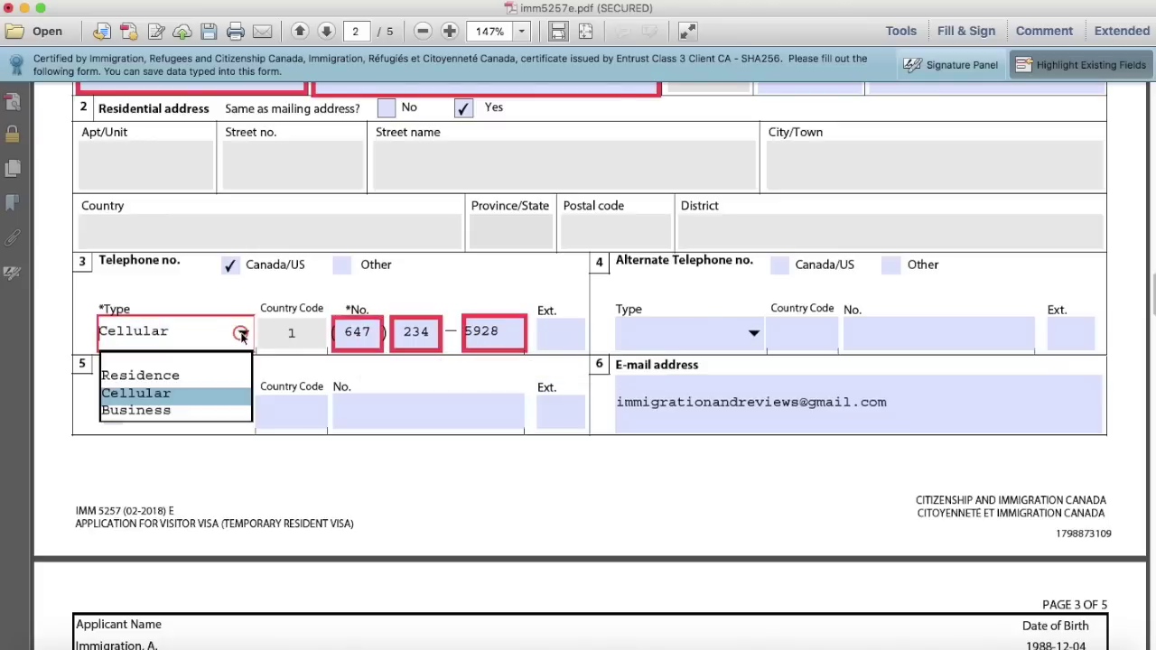
pyautogui.click(176, 392)
# Review the alternate telephone fields, including type, country code, number and extension, through to the fax section
pyautogui.click(770, 331)
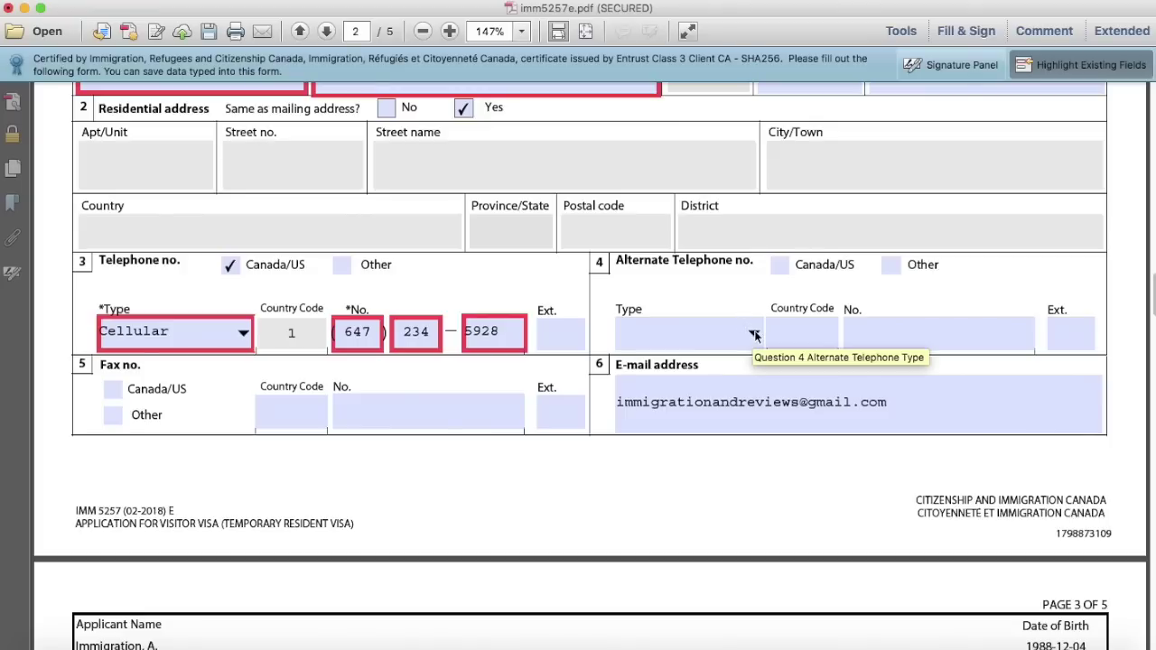
pyautogui.scroll(-1, 728, 335)
pyautogui.click(725, 335)
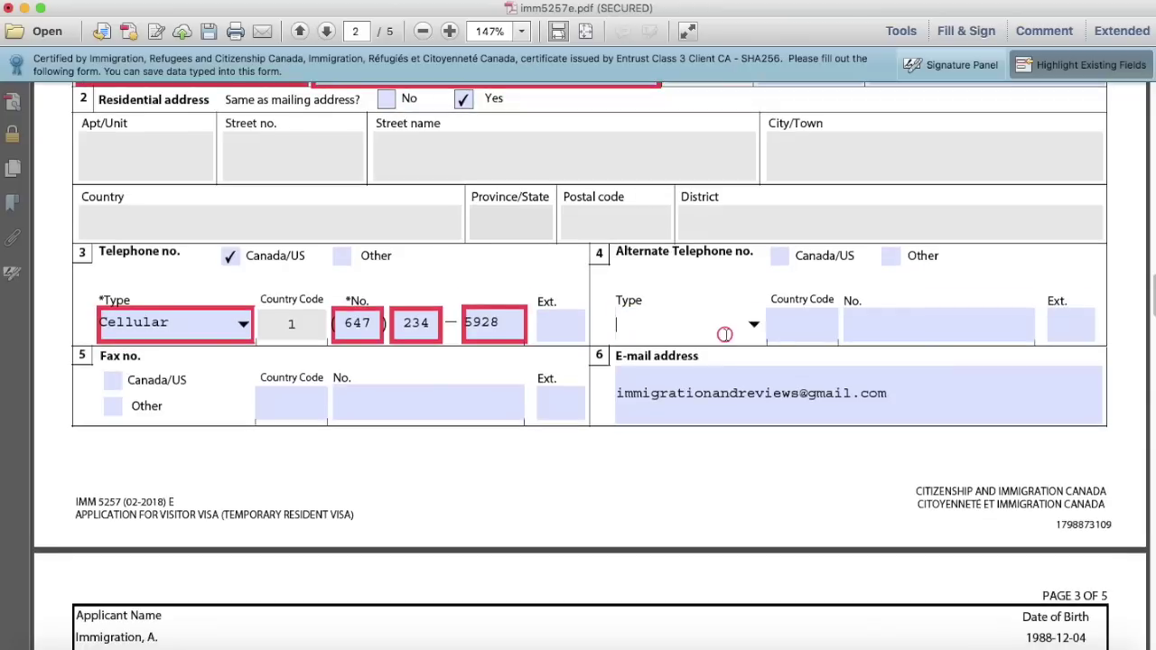
pyautogui.press('Tab')
pyautogui.press('Tab')
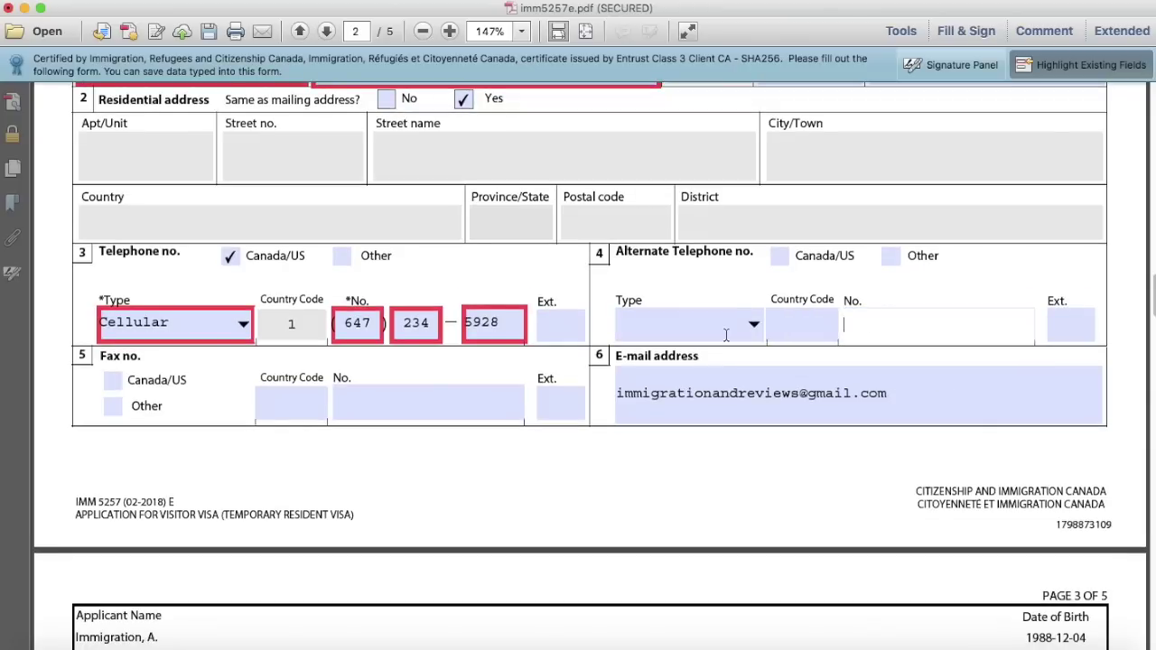
pyautogui.press('Tab')
pyautogui.press('Tab')
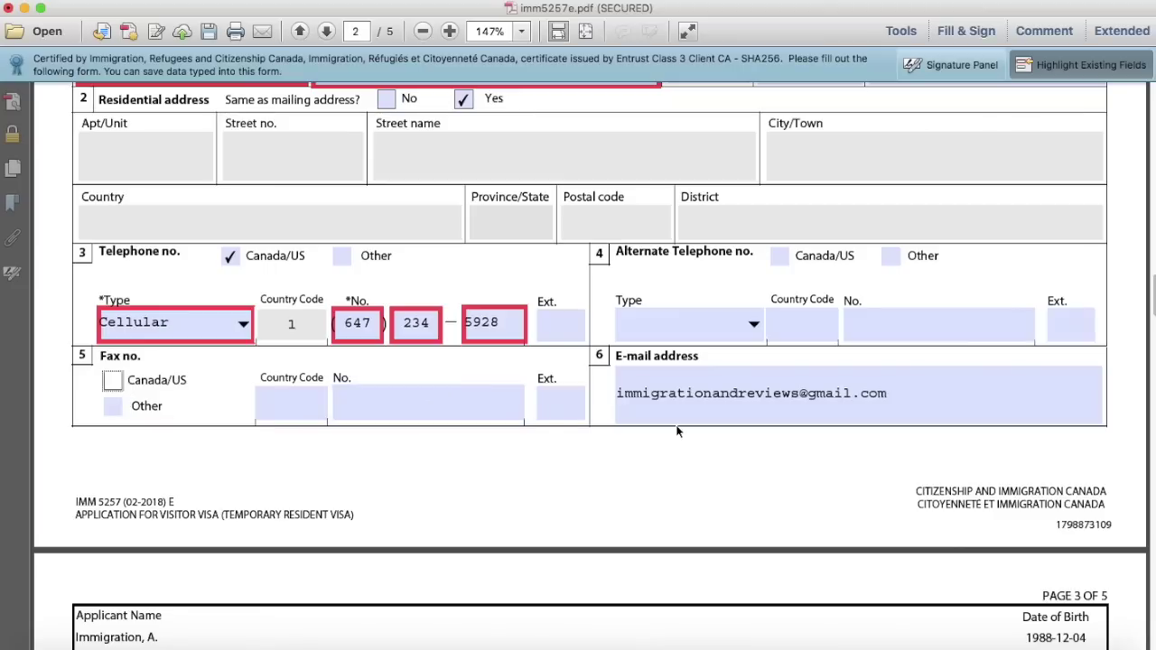
# Examine the e-mail address field together with the contact note about where correspondence is sent
pyautogui.moveTo(897, 400); pyautogui.dragTo(596, 400)
pyautogui.click(881, 398)
pyautogui.scroll(5, 898, 397)
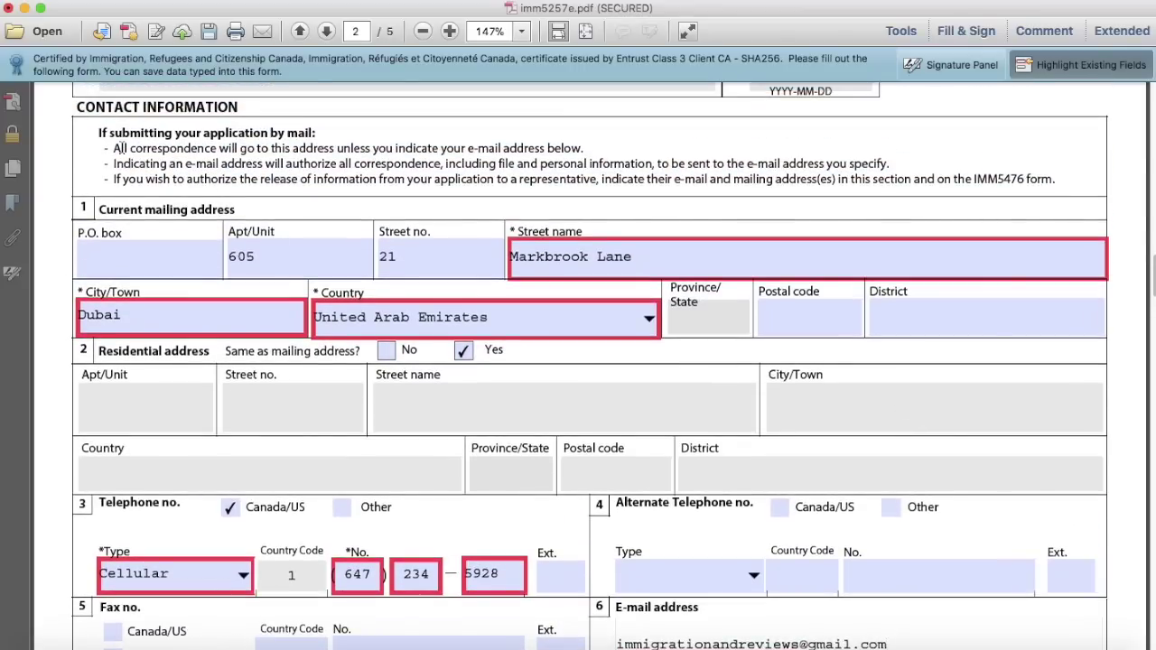
pyautogui.moveTo(113, 149); pyautogui.dragTo(585, 152)
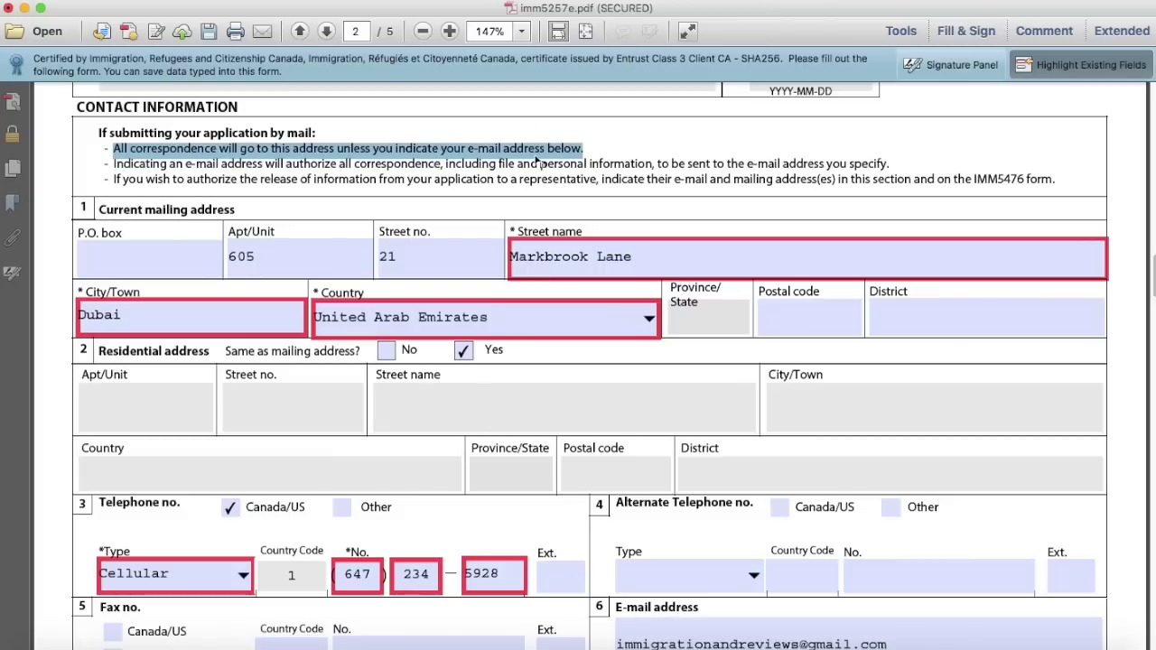
pyautogui.scroll(-4, 632, 407)
pyautogui.click(906, 516)
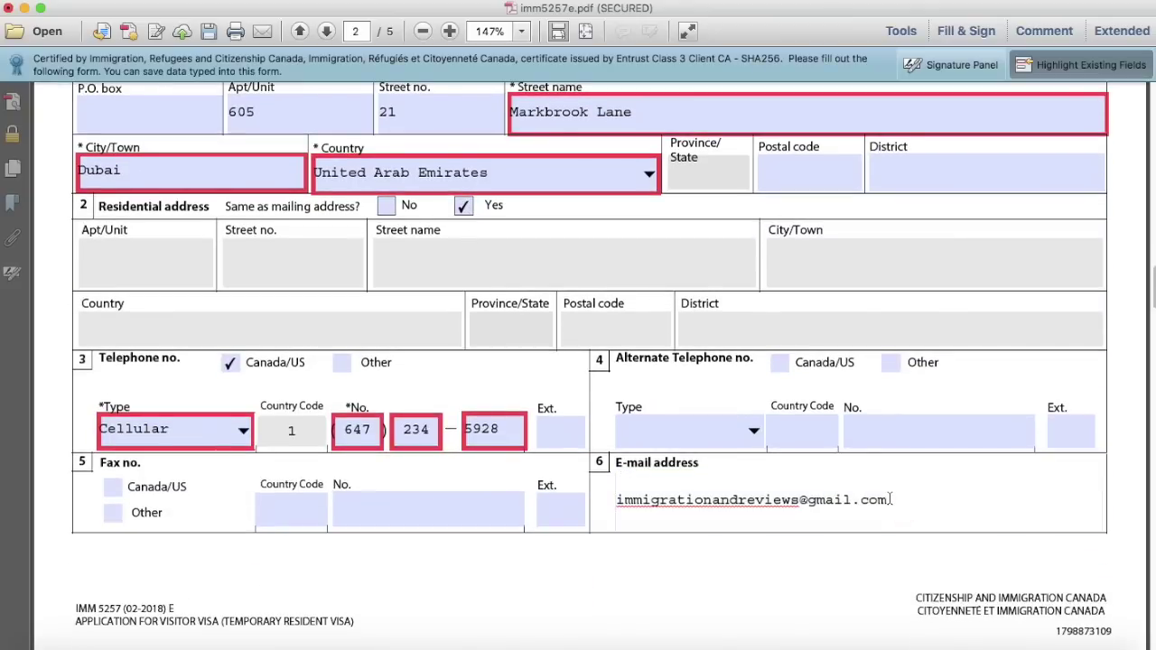
pyautogui.moveTo(893, 501); pyautogui.dragTo(824, 502)
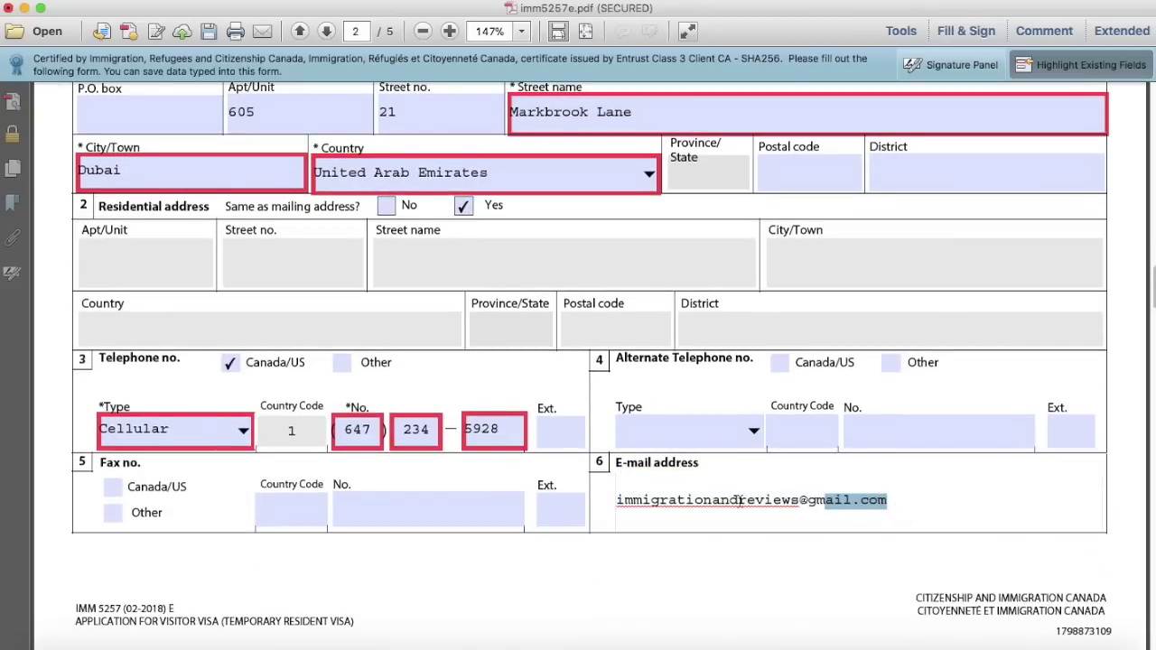
pyautogui.click(792, 501)
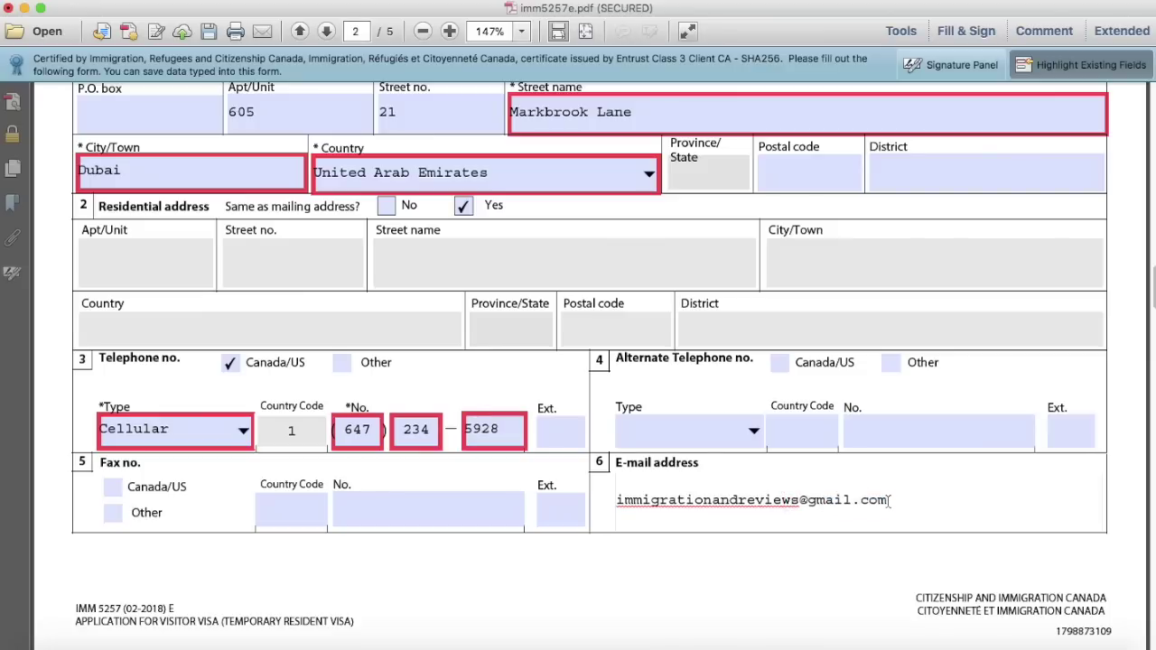
# Check the mailing address's street name entry and recheck the complete e-mail address entry
pyautogui.scroll(3, 887, 501)
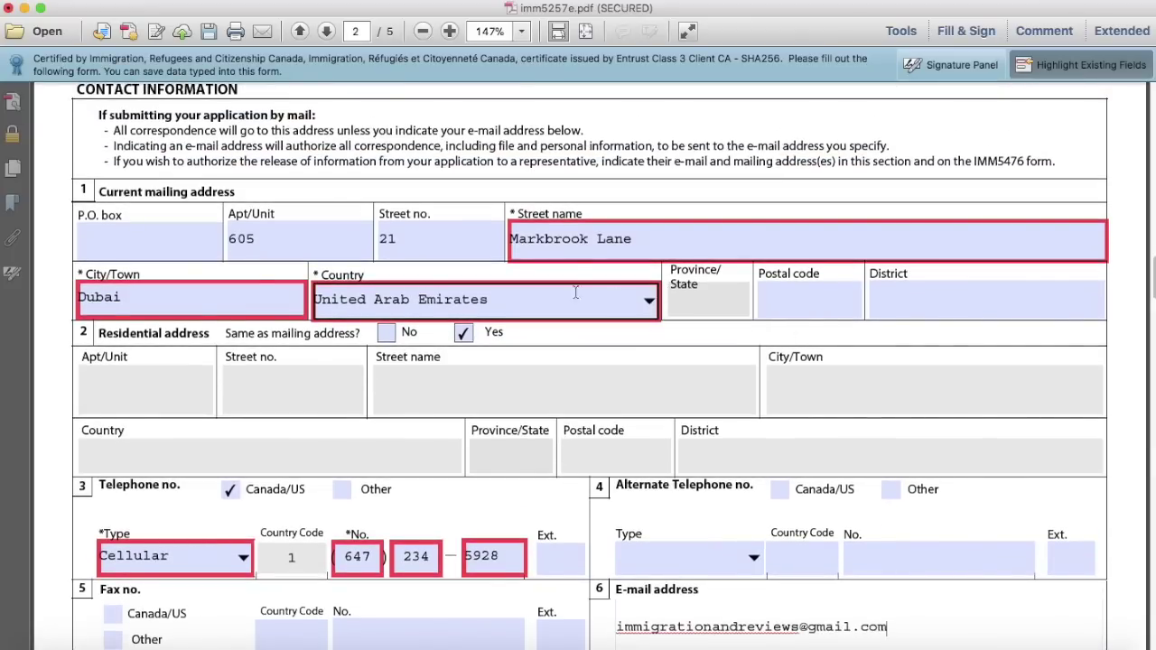
pyautogui.click(640, 239)
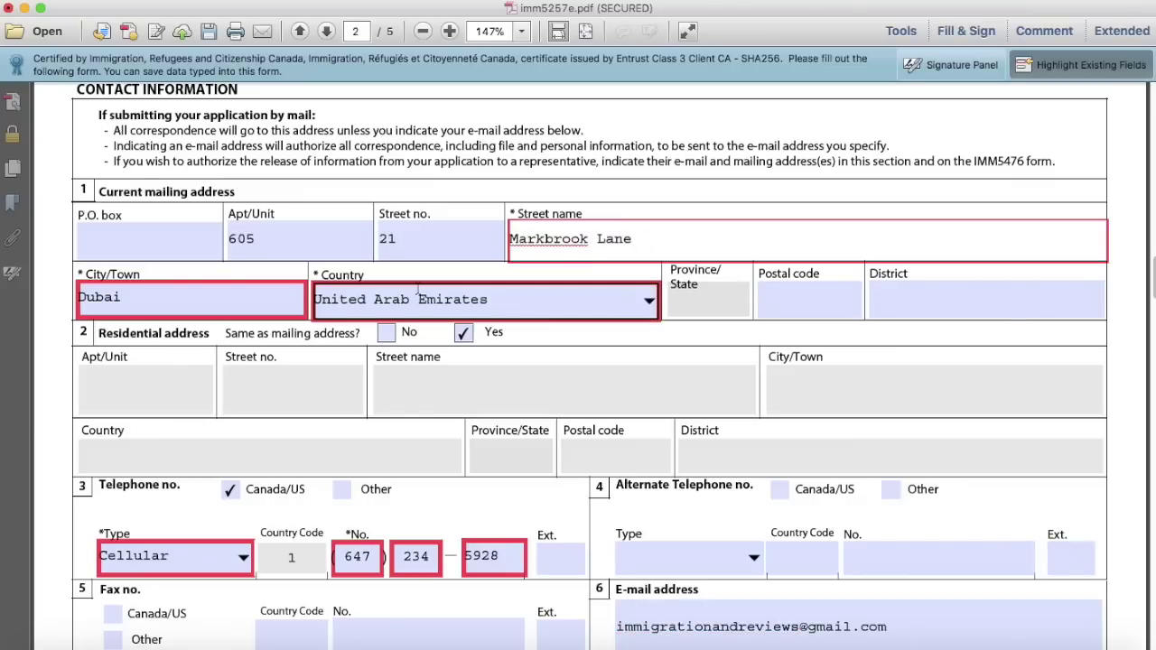
pyautogui.scroll(-2, 540, 351)
pyautogui.scroll(-1, 540, 350)
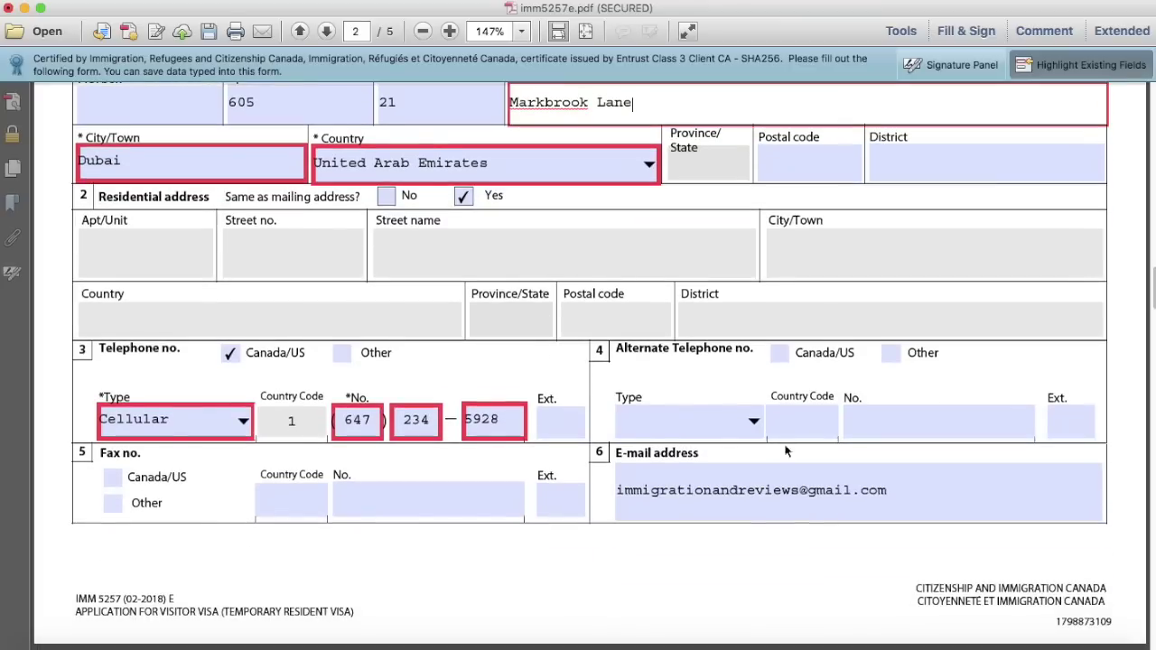
pyautogui.click(897, 491)
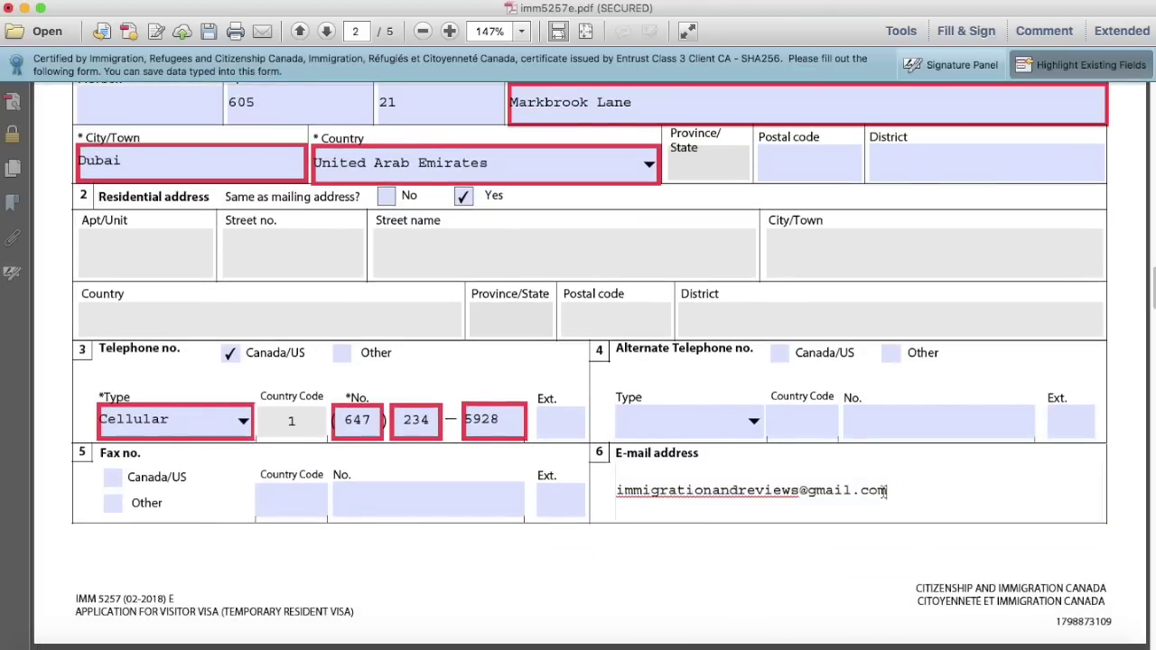
pyautogui.moveTo(890, 492); pyautogui.dragTo(612, 488)
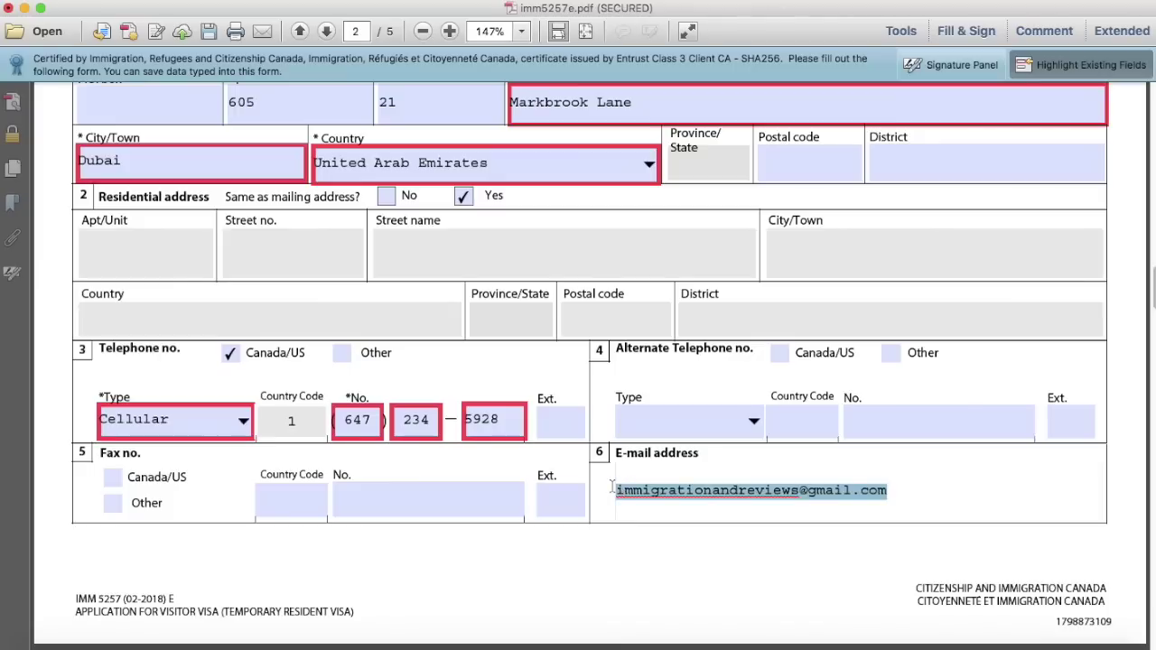
pyautogui.click(887, 499)
# In the details of visit to Canada, choose Family Visit as the purpose of the visit
pyautogui.scroll(-3, 887, 499)
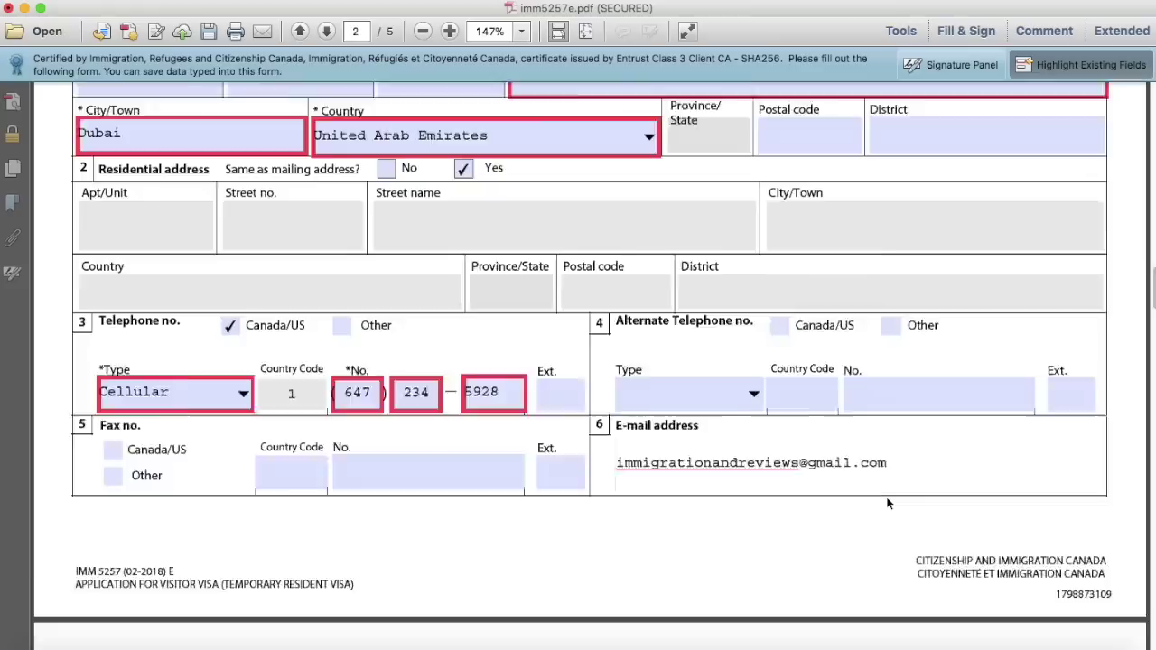
pyautogui.scroll(-4, 845, 468)
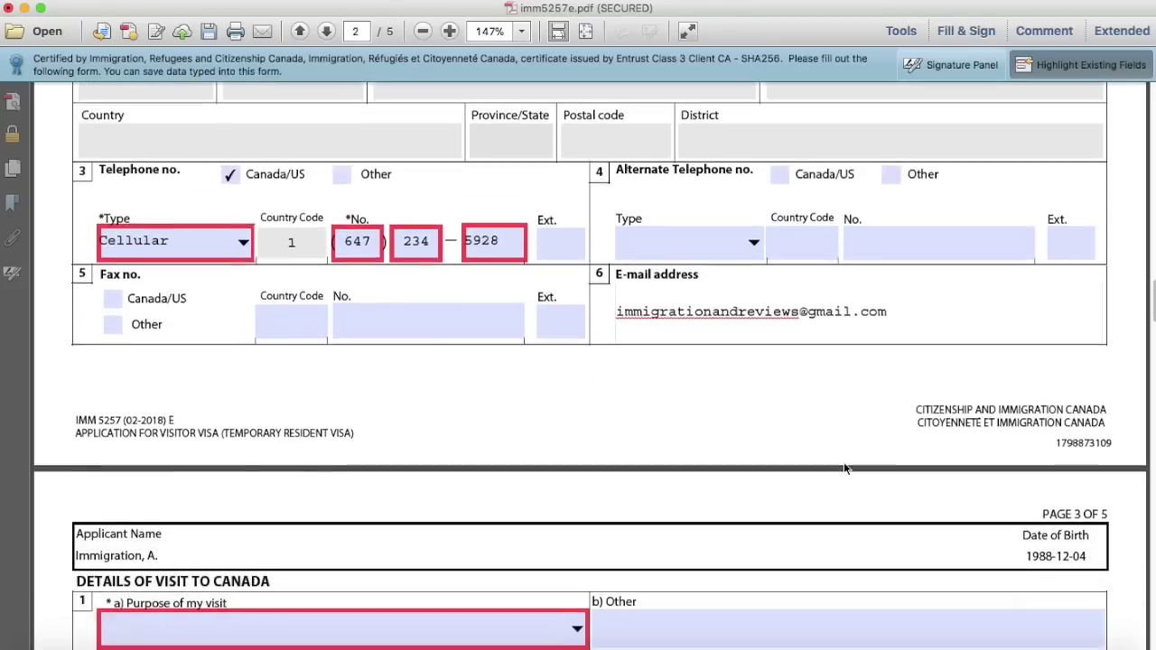
pyautogui.scroll(-4, 844, 468)
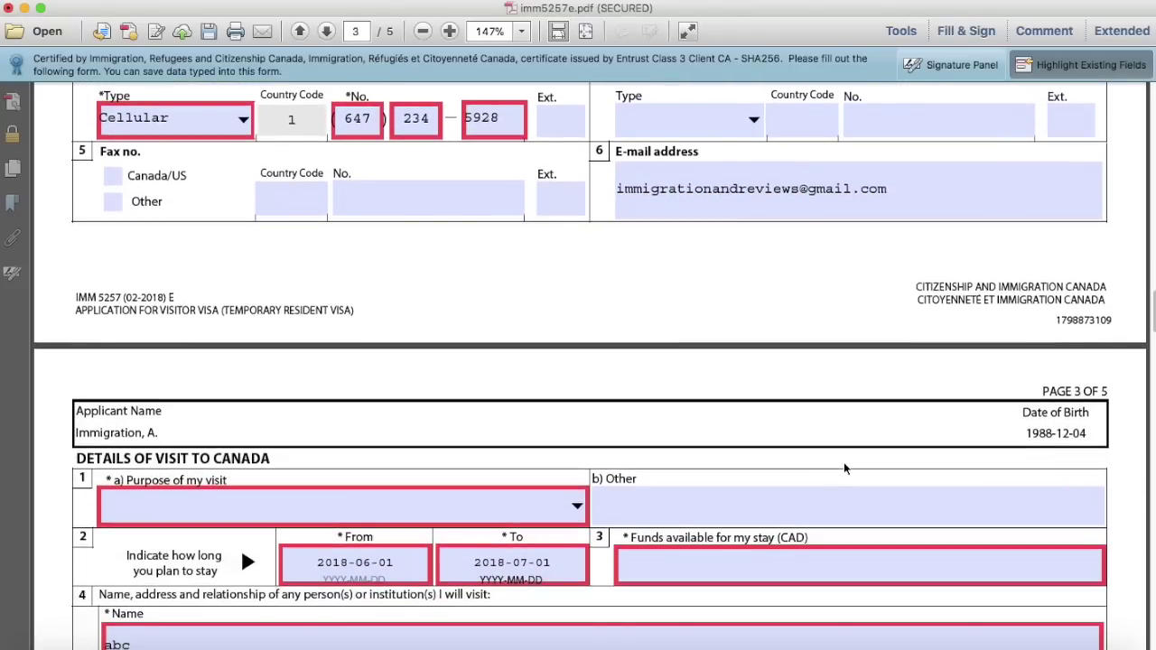
pyautogui.scroll(-1, 369, 403)
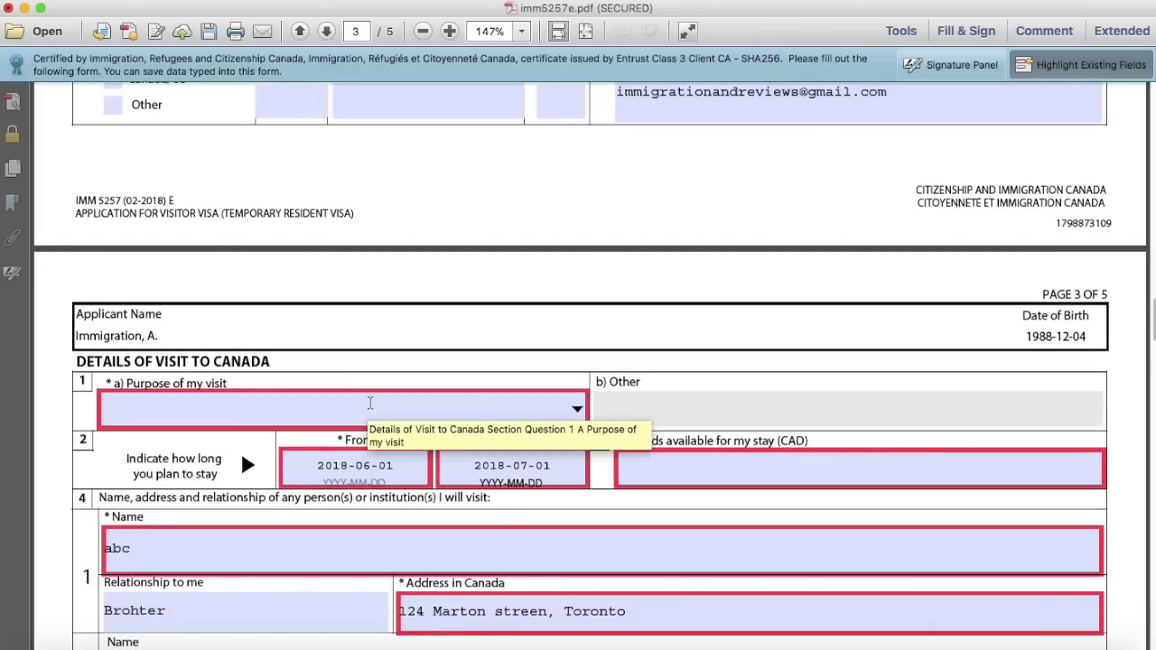
pyautogui.scroll(-1, 369, 403)
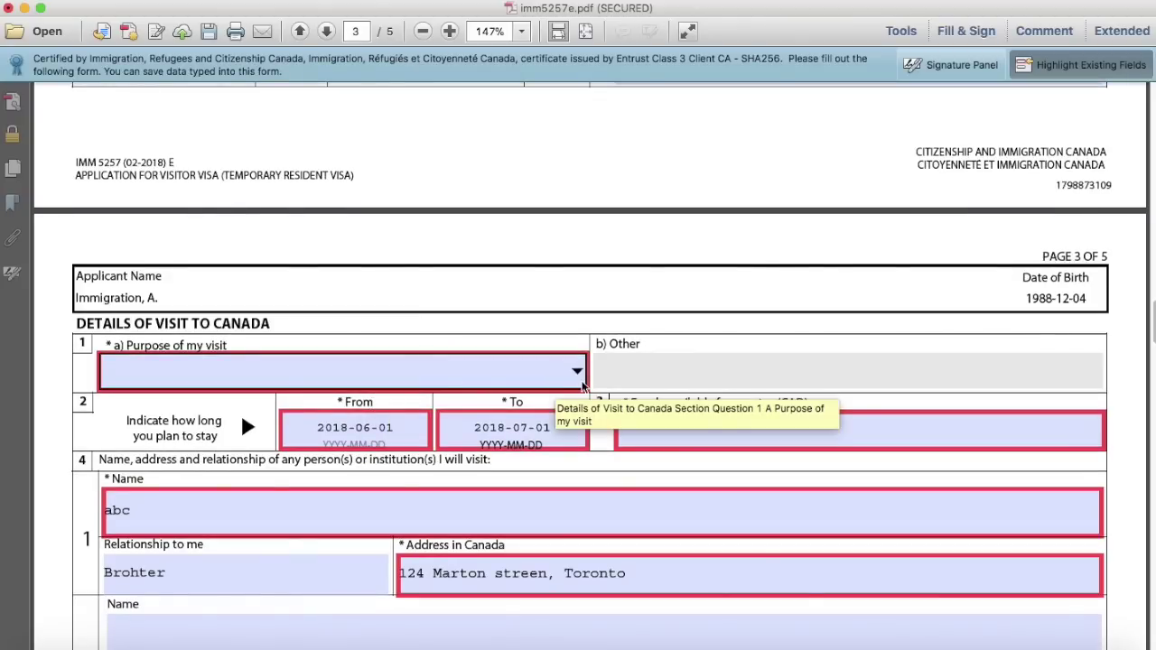
pyautogui.scroll(-2, 583, 386)
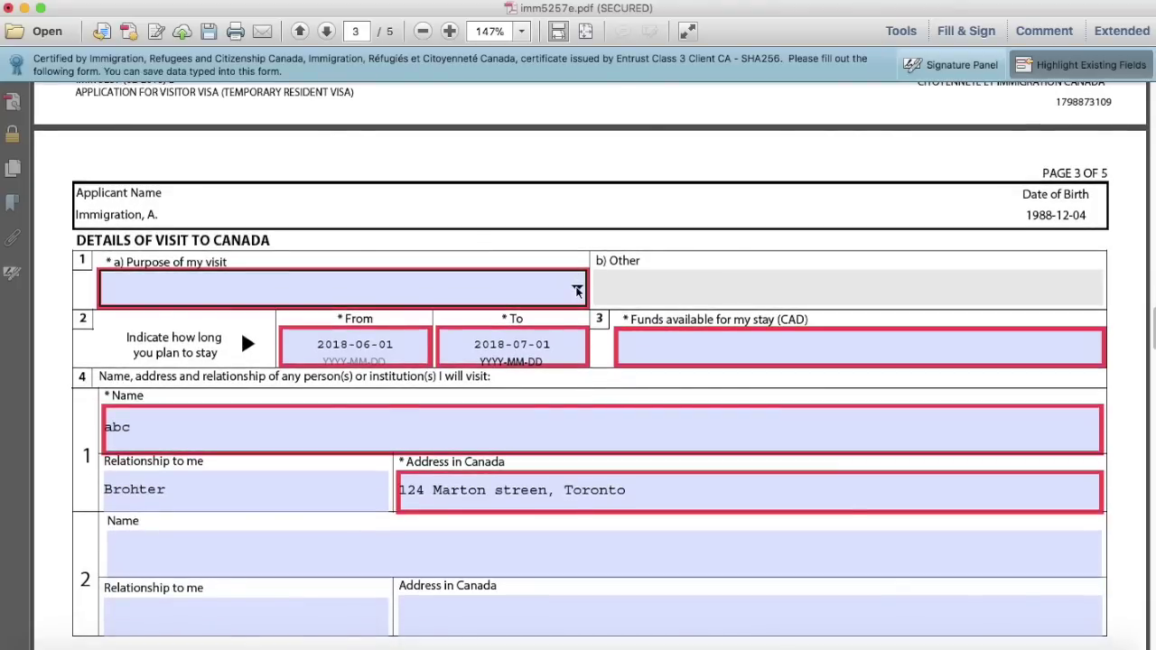
pyautogui.click(578, 290)
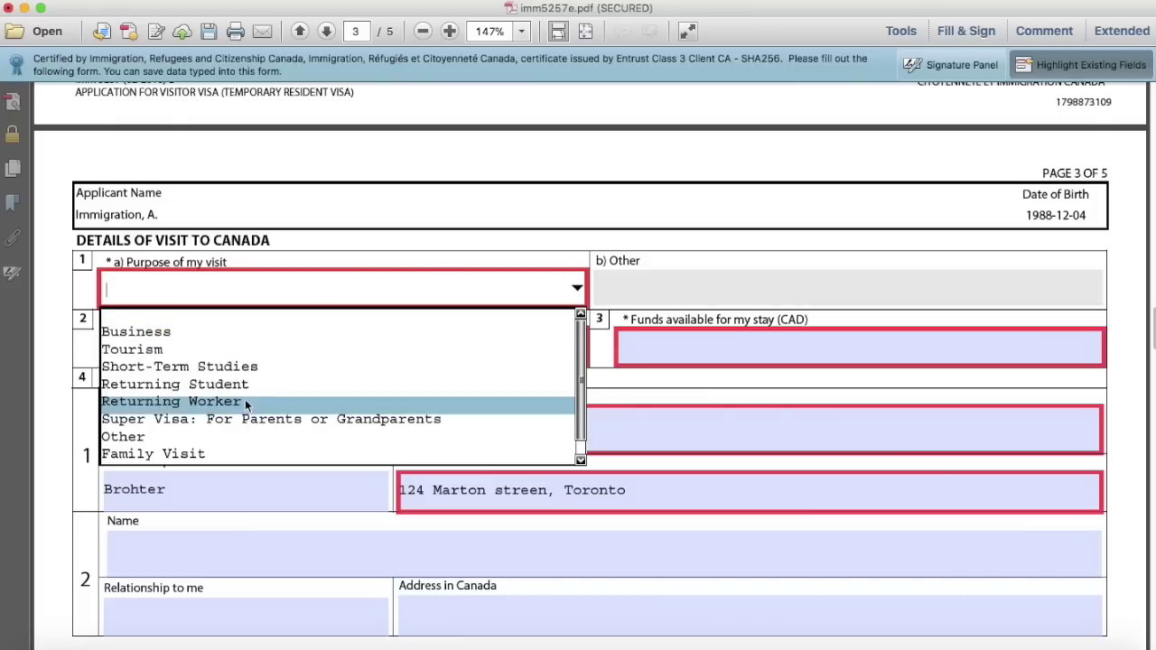
pyautogui.click(207, 455)
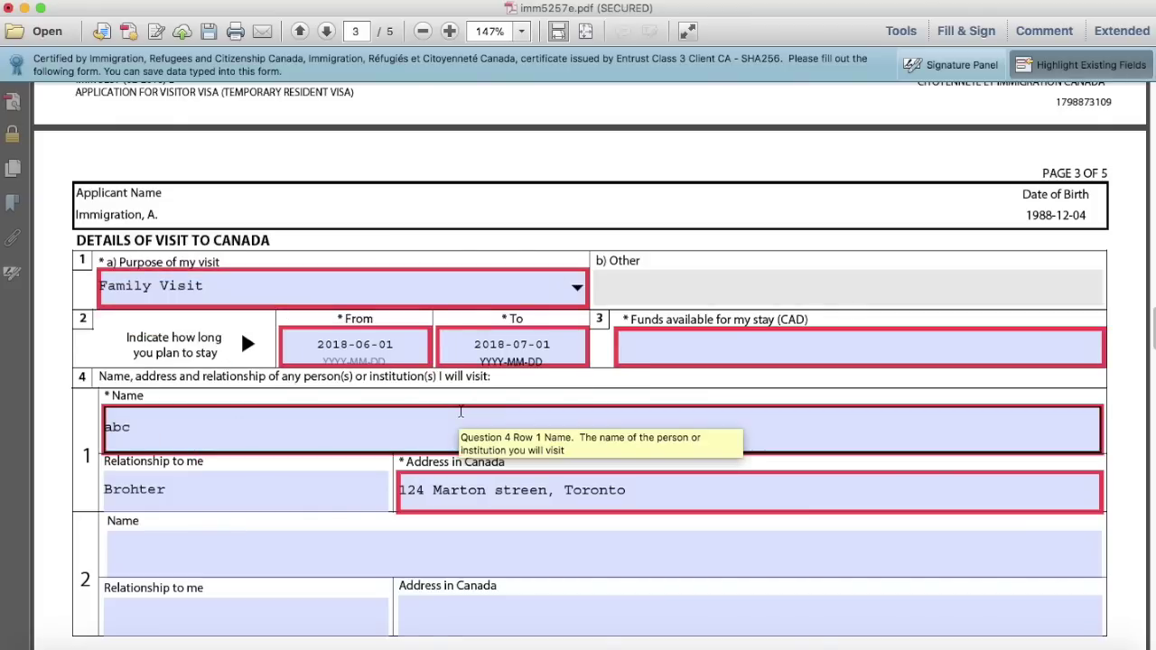
# Review the planned stay's From and To dates and the field for funds available in CAD
pyautogui.press('Tab')
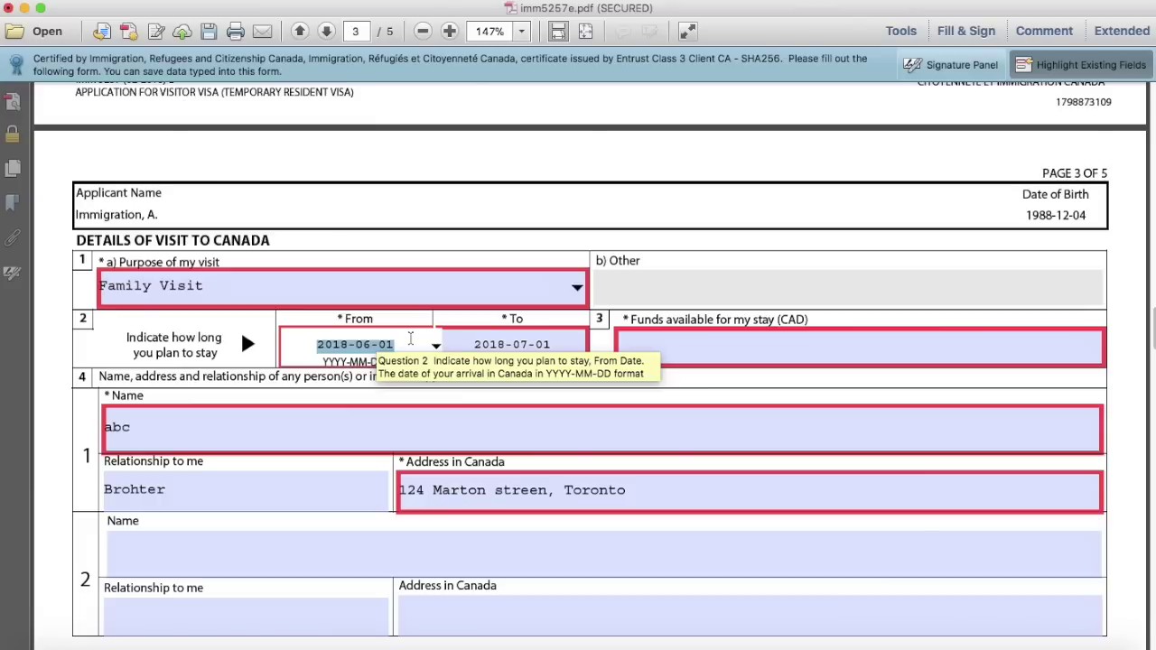
pyautogui.click(435, 349)
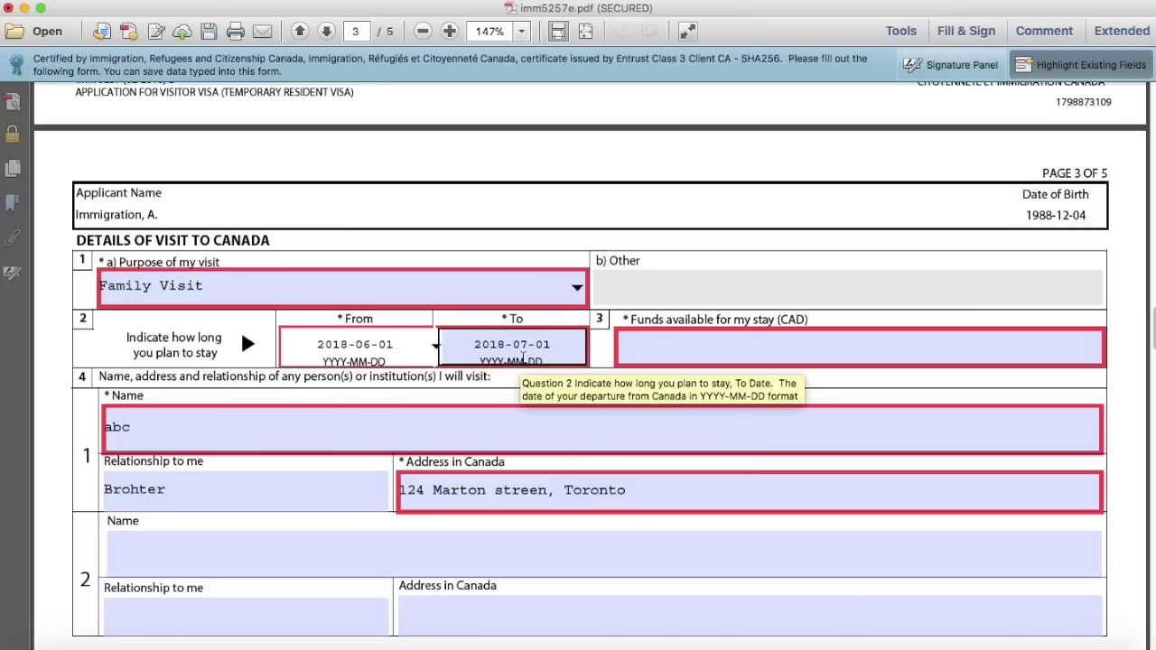
pyautogui.click(661, 348)
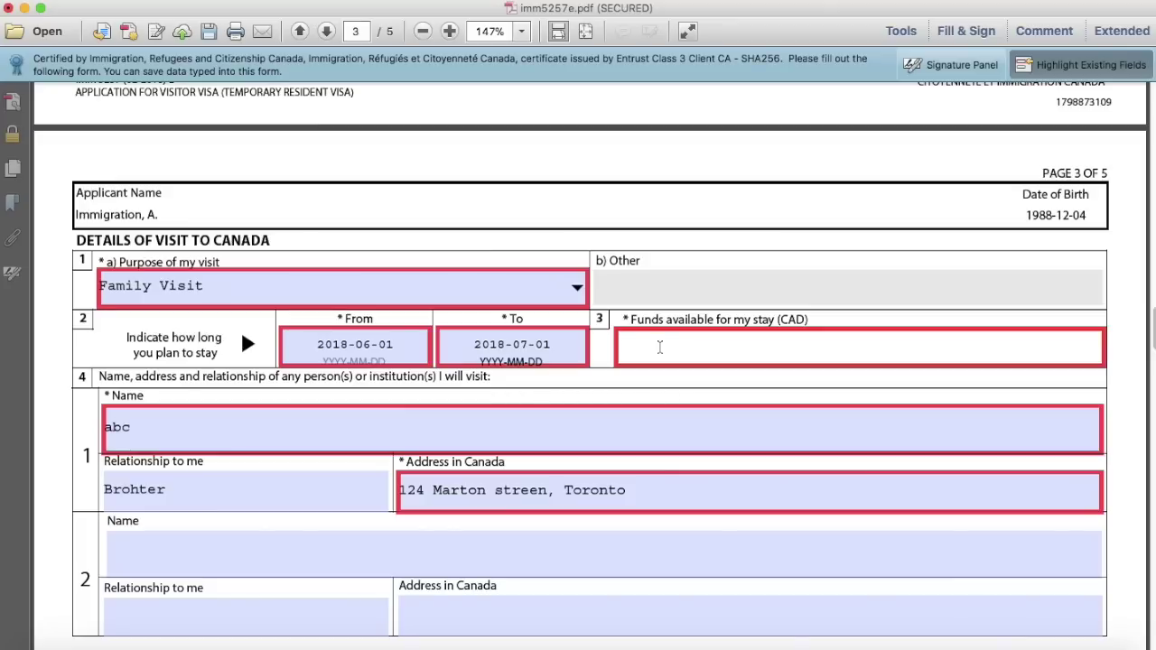
# Check the name, relationship and Canadian address entries for the first person to visit
pyautogui.scroll(-1, 276, 422)
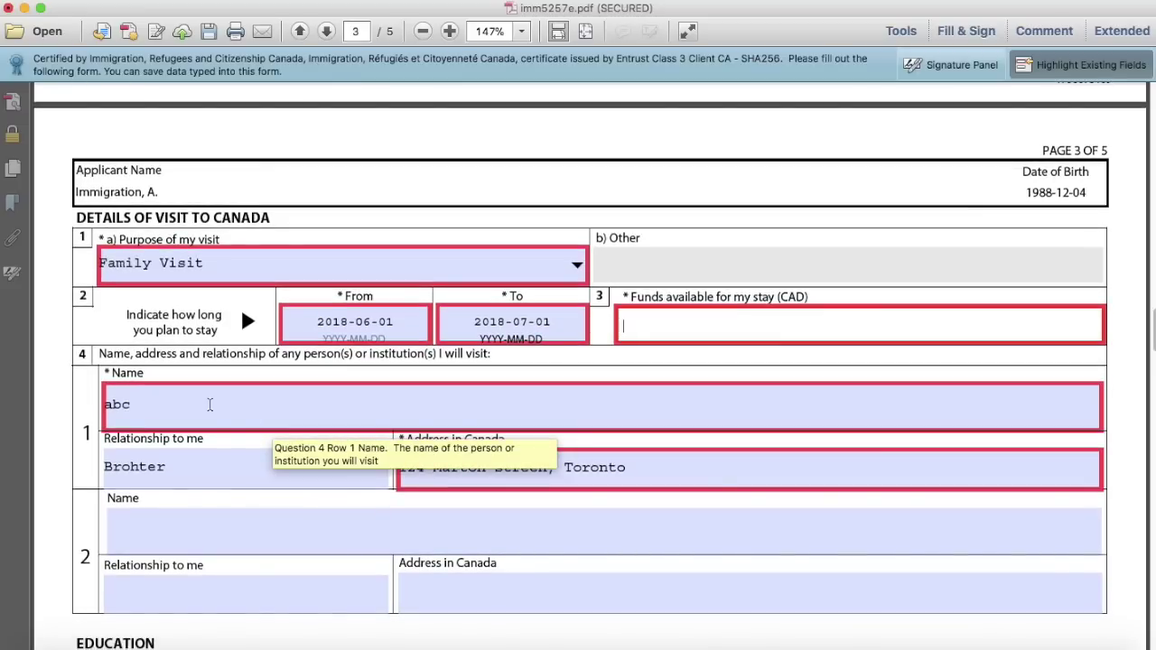
pyautogui.click(208, 403)
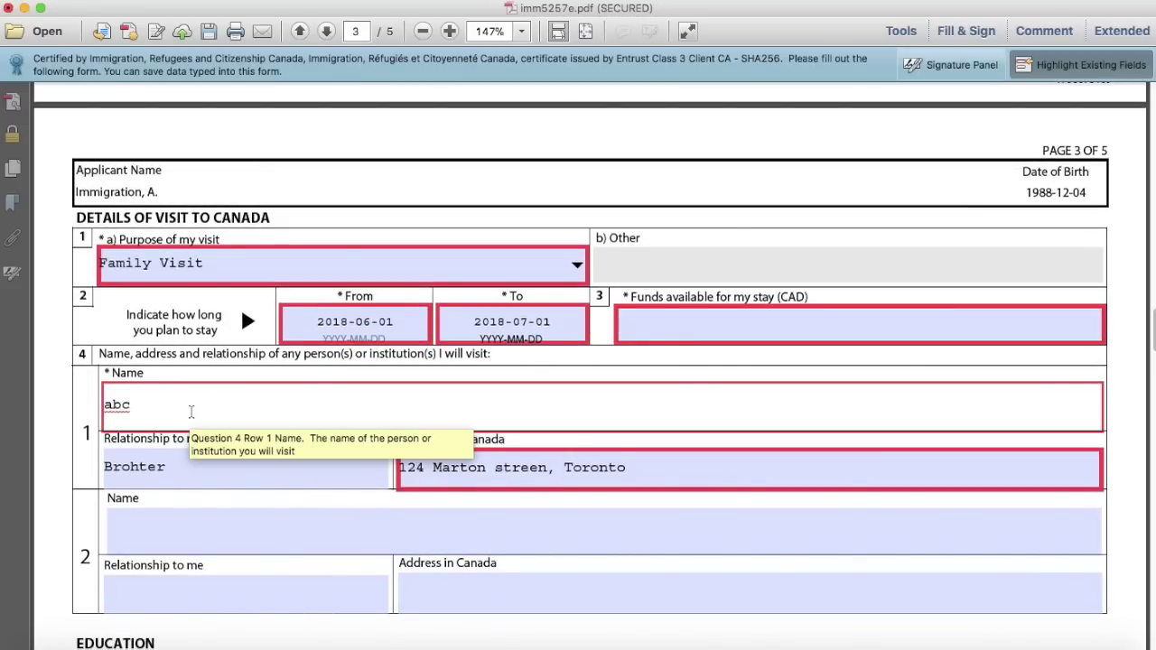
pyautogui.scroll(-5, 191, 413)
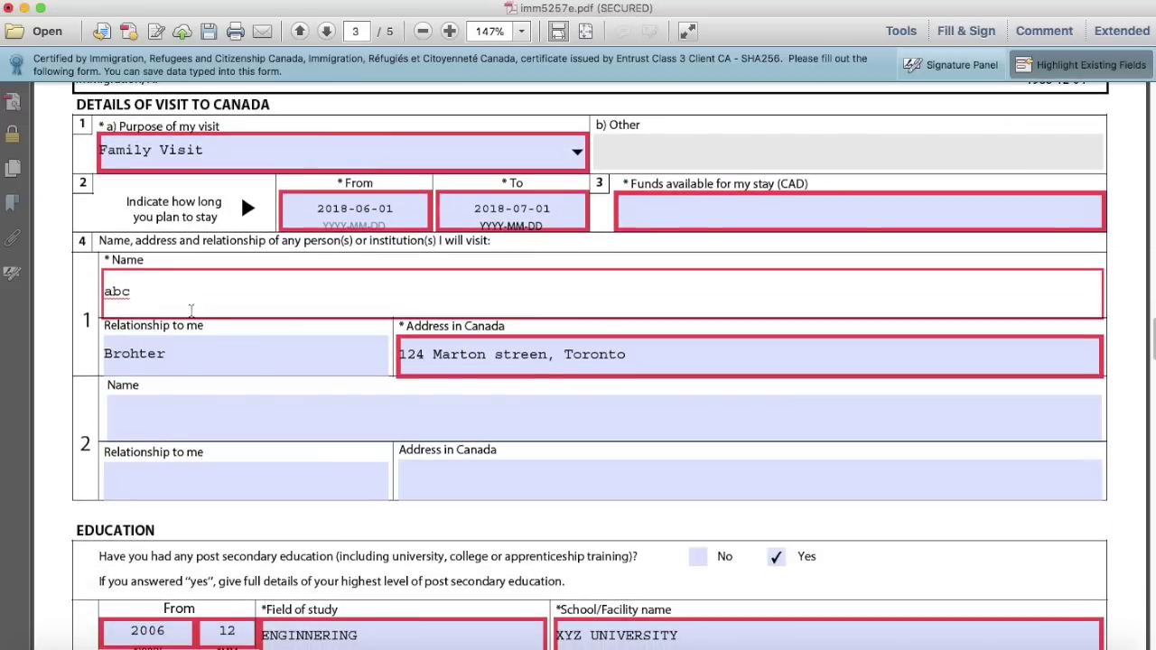
pyautogui.click(198, 359)
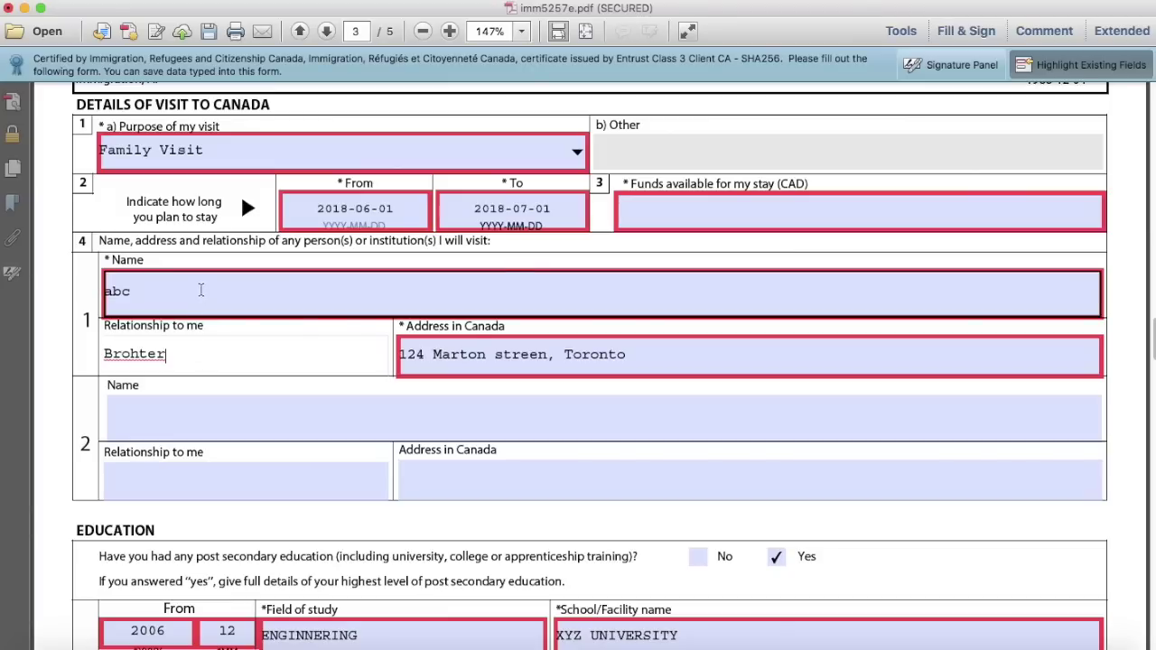
pyautogui.click(201, 290)
pyautogui.press('Tab')
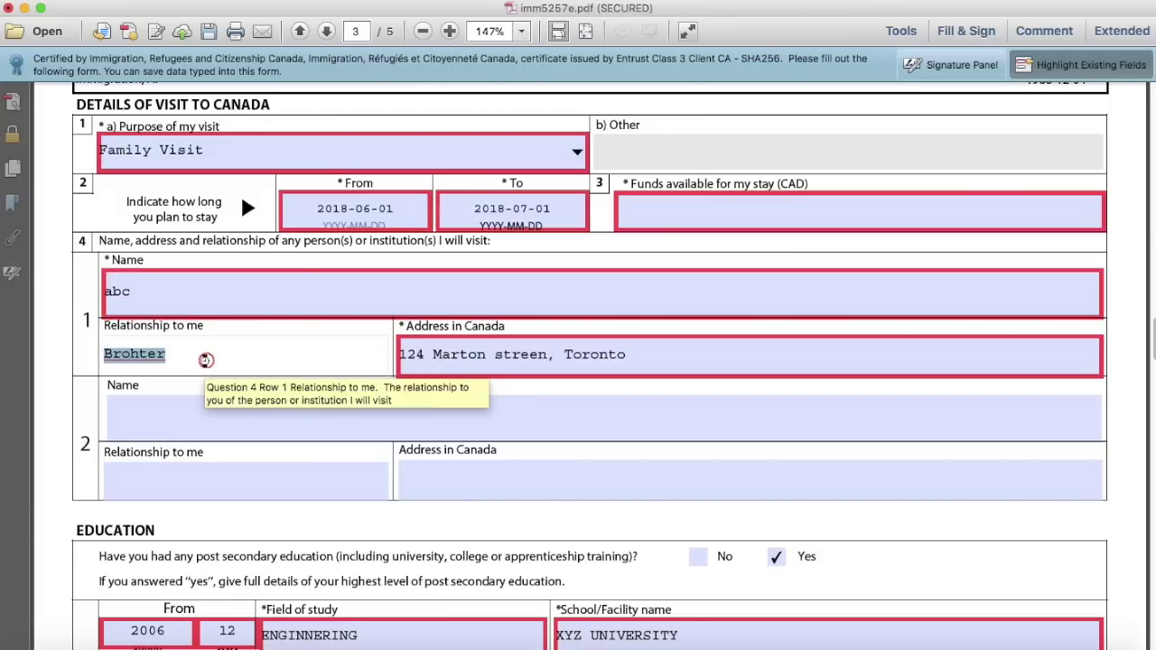
pyautogui.click(533, 354)
# Go through the name, relationship and address fields for the second person or institution to visit
pyautogui.scroll(-1, 647, 353)
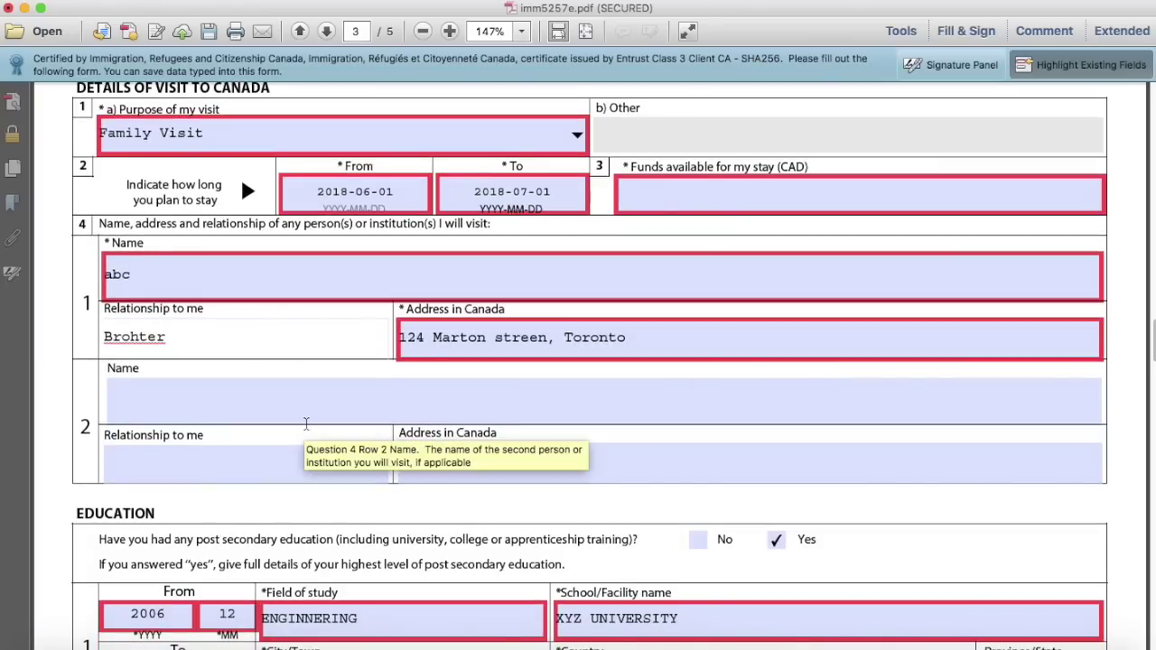
pyautogui.scroll(-2, 244, 389)
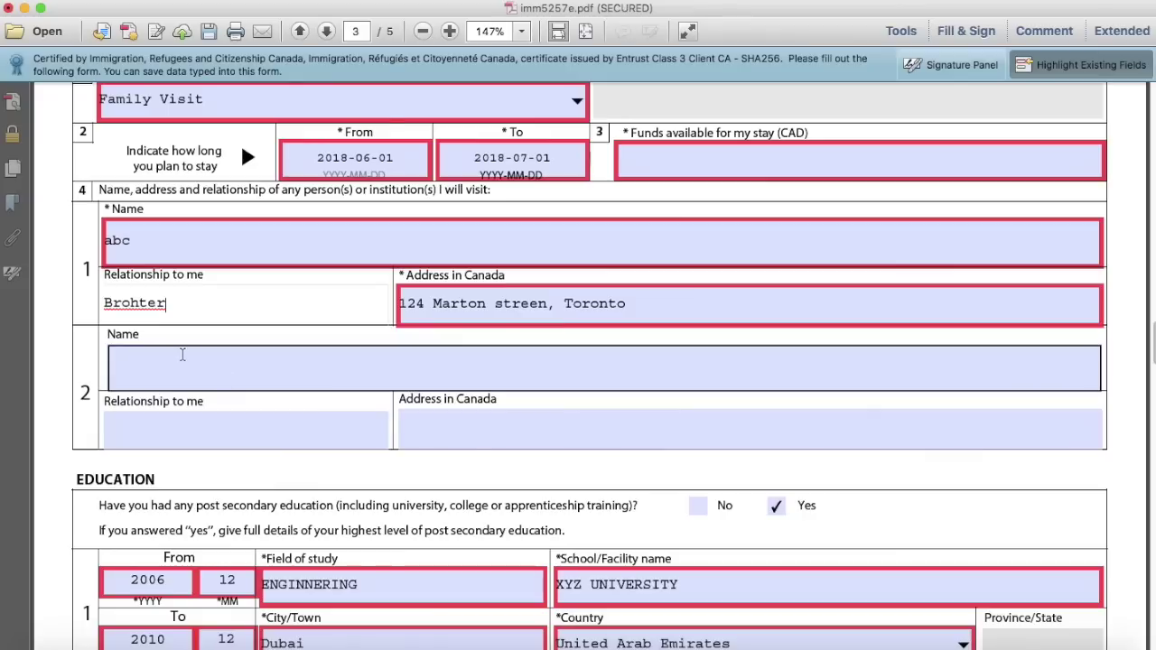
pyautogui.click(171, 357)
pyautogui.click(275, 430)
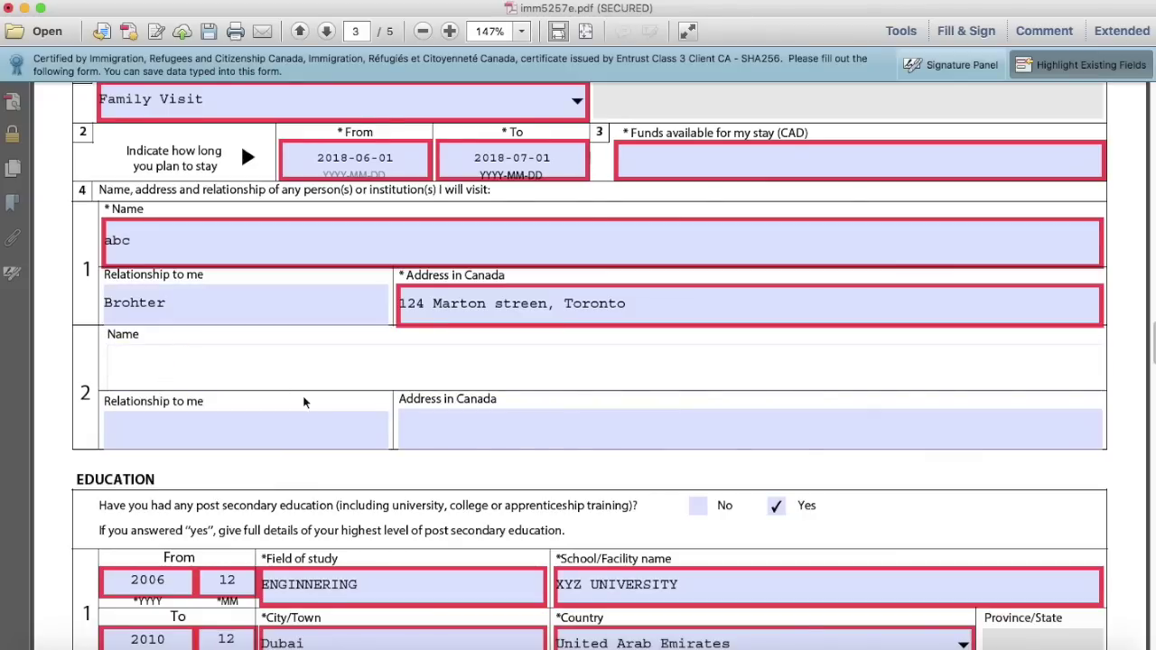
pyautogui.scroll(-4, 275, 367)
pyautogui.click(439, 361)
# Examine the post-secondary education answer, the study start year and month, and the field of study
pyautogui.scroll(-12, 439, 298)
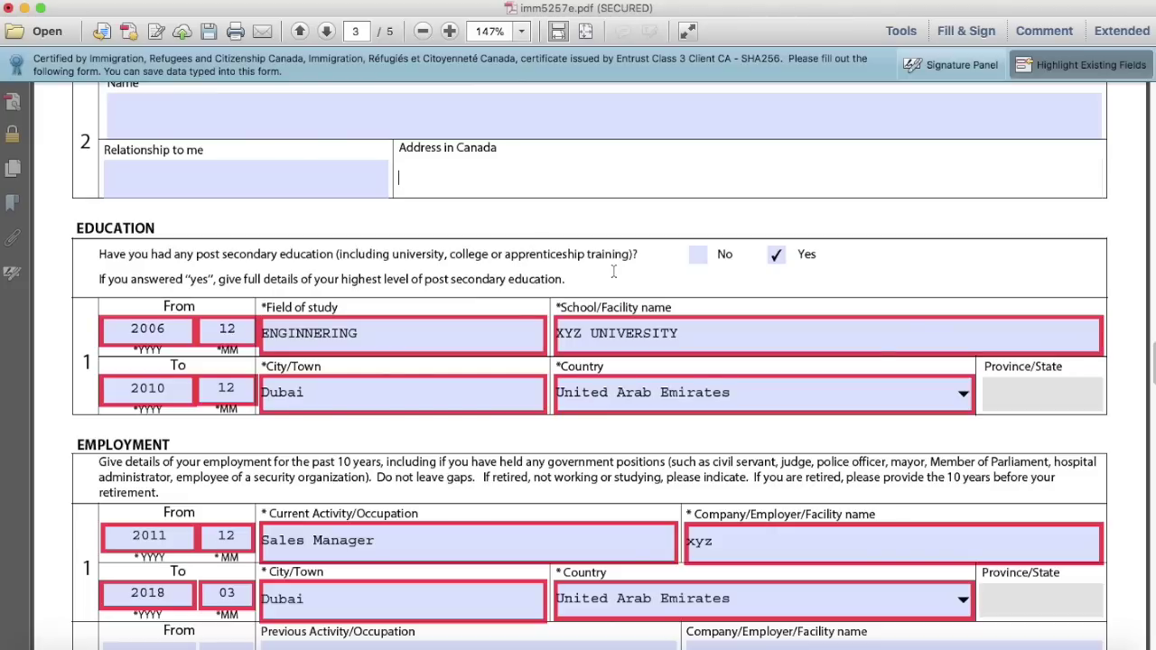
pyautogui.click(782, 260)
pyautogui.click(181, 329)
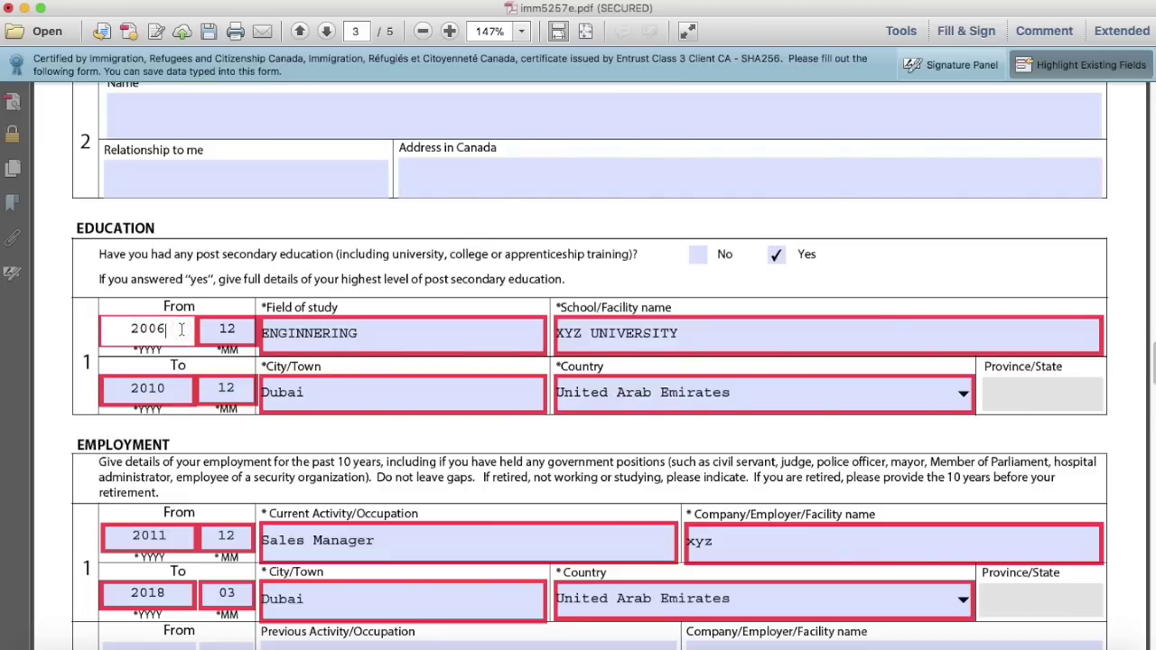
pyautogui.press('Tab')
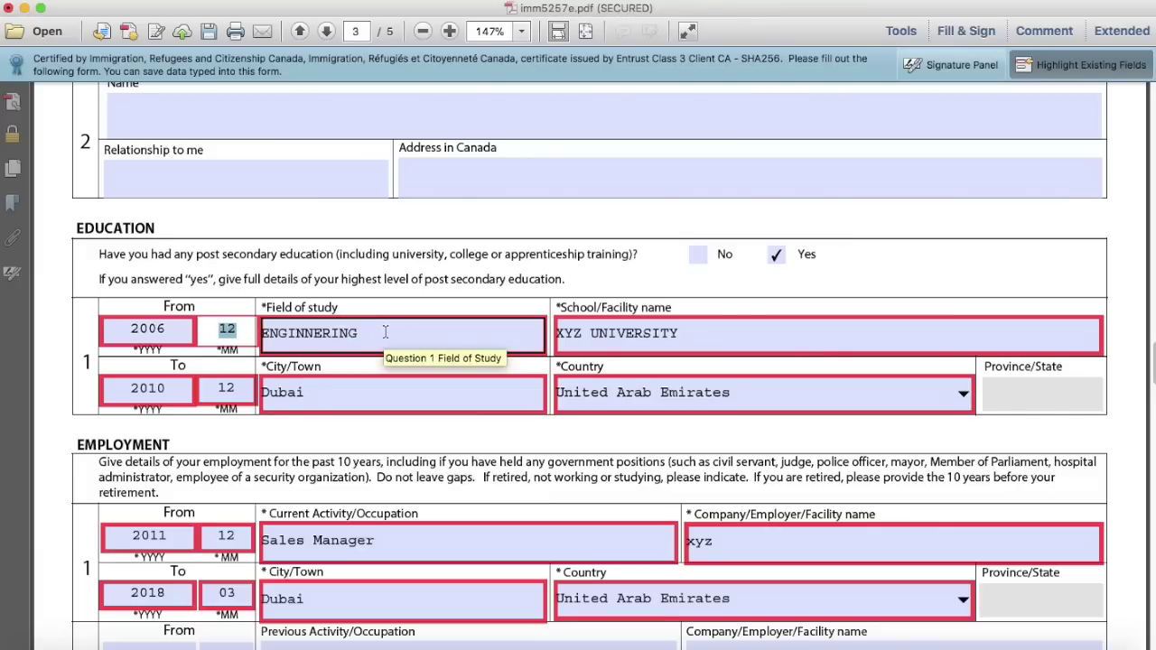
pyautogui.press('Tab')
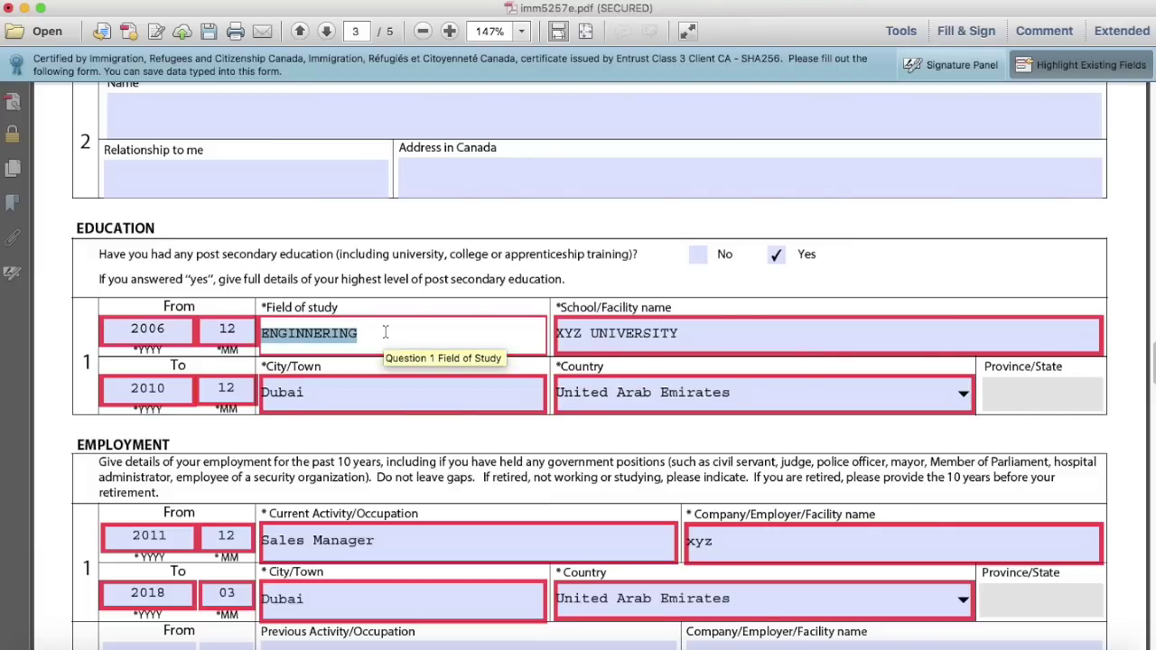
# Check the education entry's end date, city, country and province/state fields
pyautogui.scroll(-2, 628, 336)
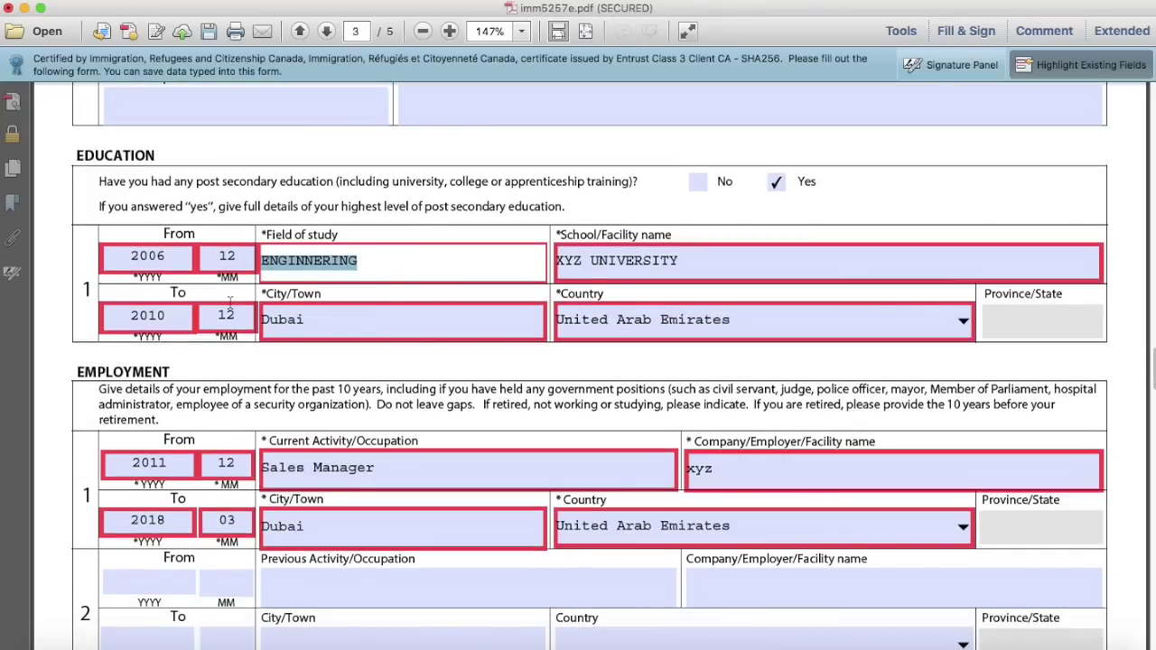
pyautogui.click(186, 314)
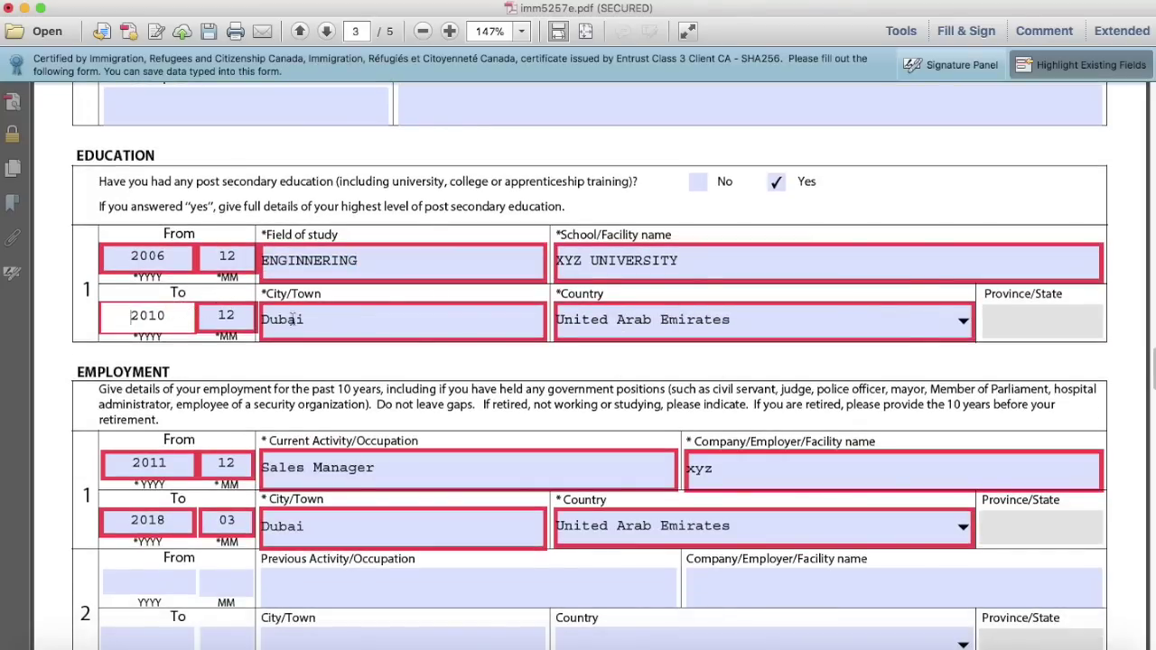
pyautogui.click(320, 320)
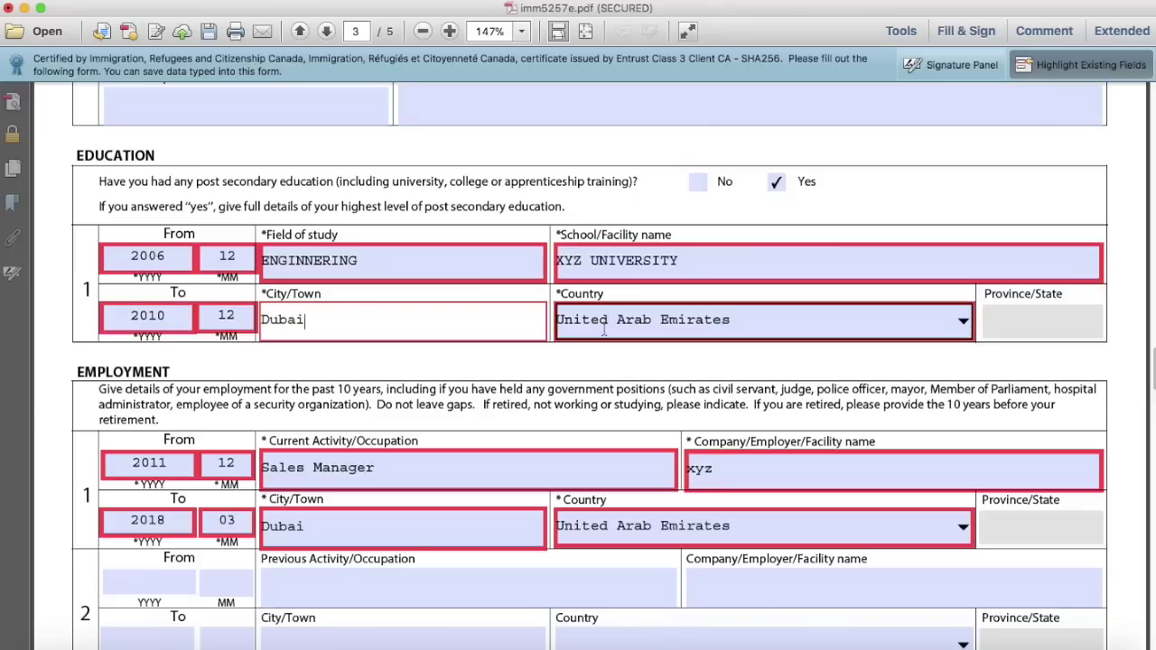
pyautogui.scroll(-2, 778, 329)
pyautogui.click(870, 259)
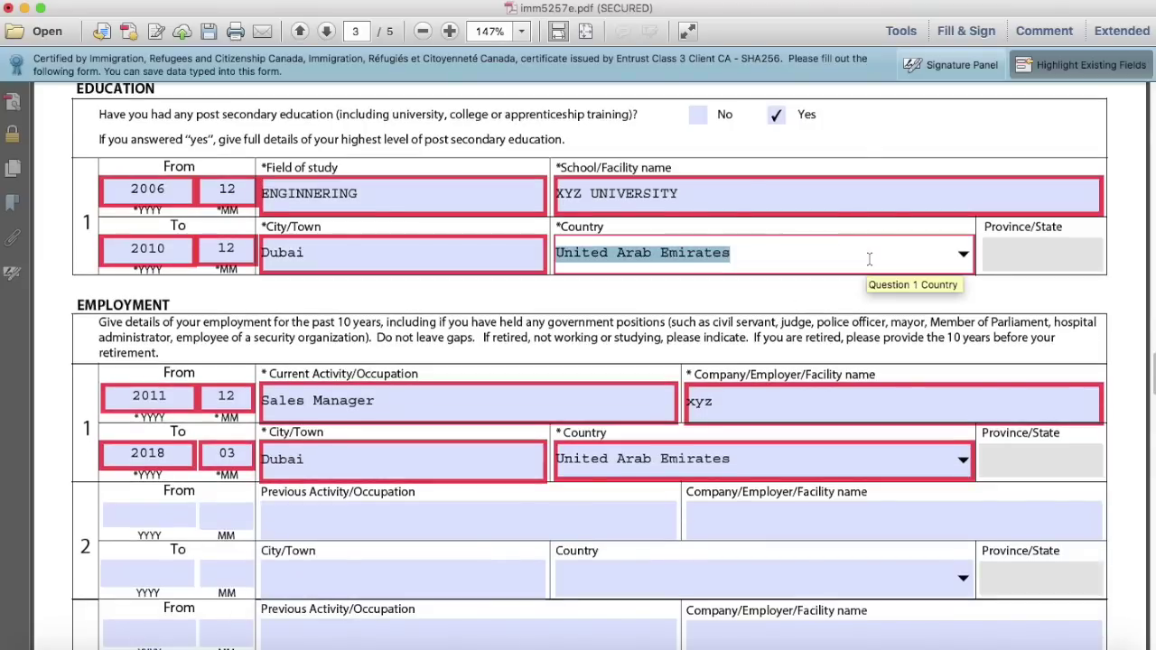
pyautogui.click(1011, 256)
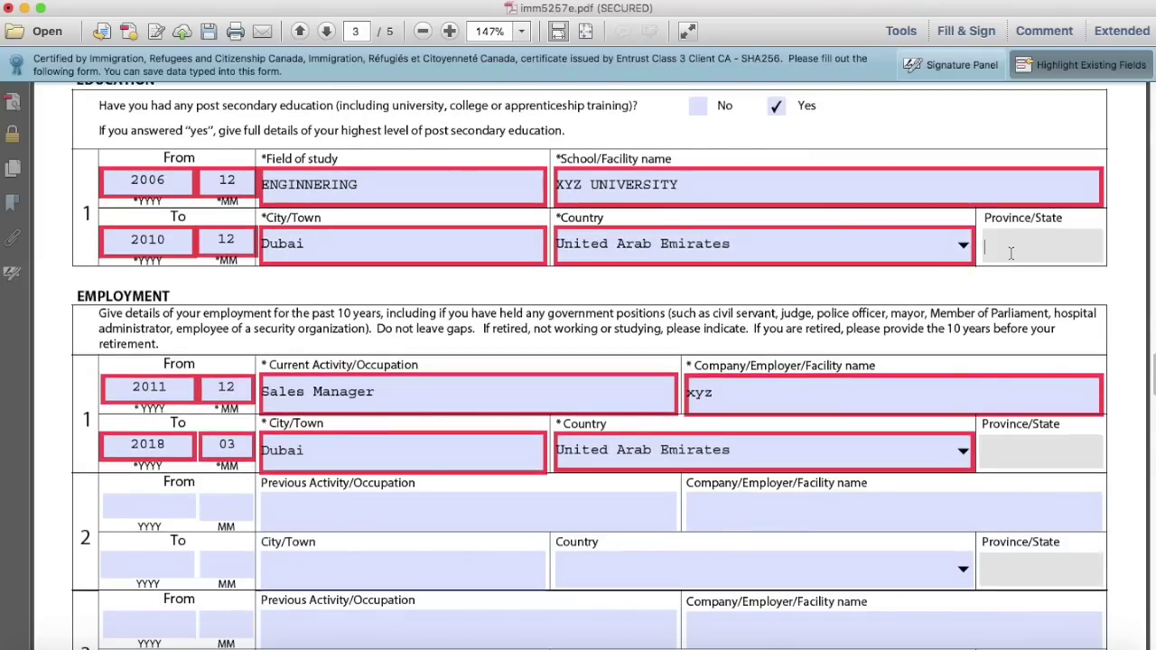
# Return to the details of visit and recheck the funds available for the stay field
pyautogui.scroll(3, 1011, 254)
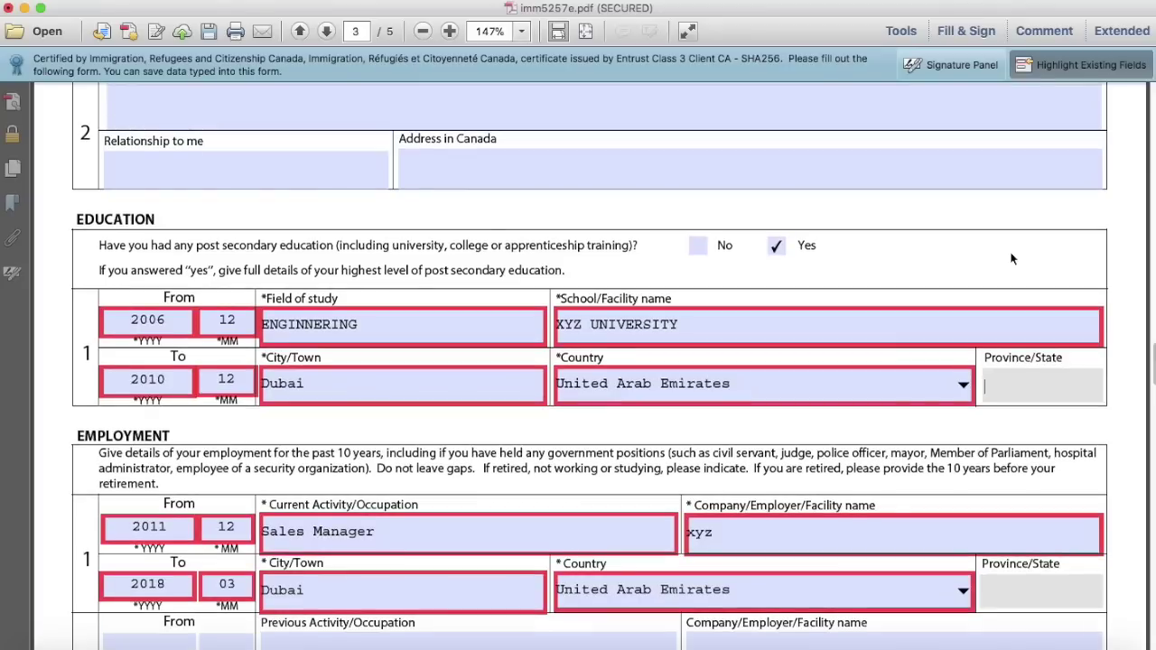
pyautogui.scroll(6, 1012, 260)
pyautogui.click(735, 183)
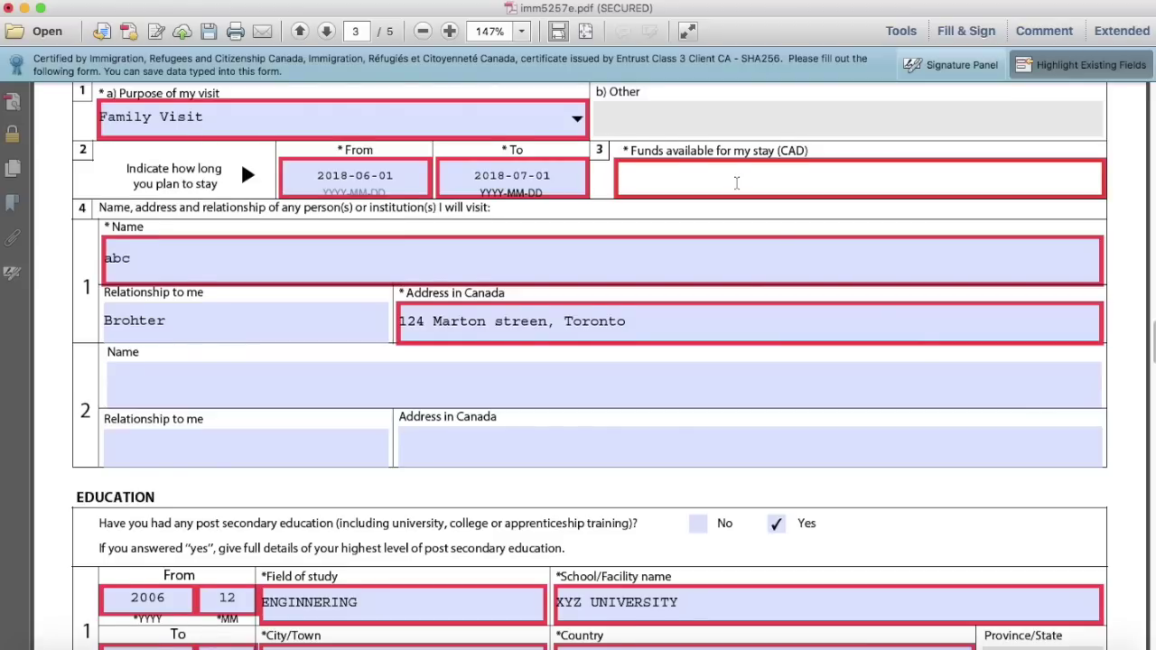
# Examine the employment section's current occupation entry and highlight its instructions about the past 10 years of employment
pyautogui.scroll(-5, 736, 182)
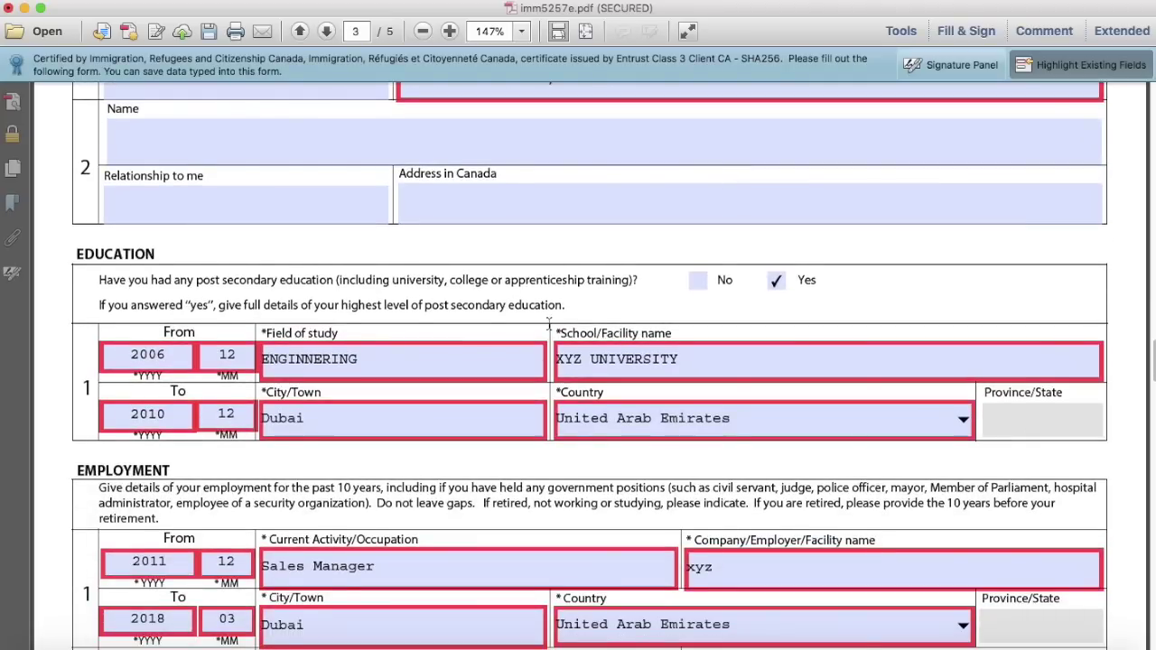
pyautogui.scroll(-2, 678, 316)
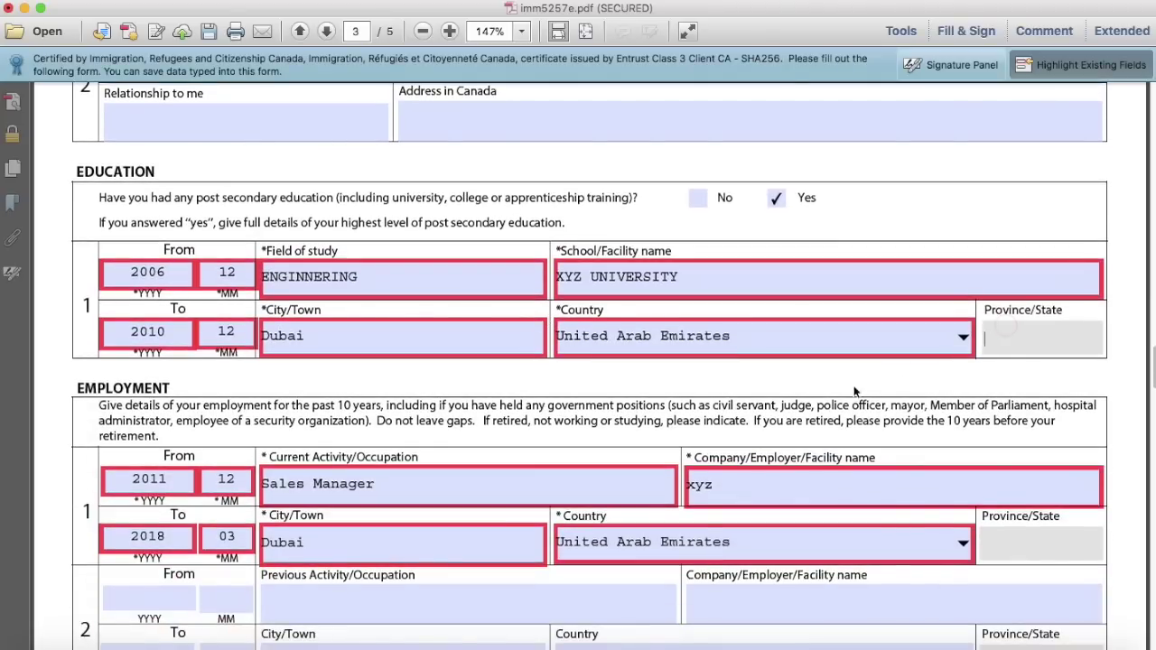
pyautogui.scroll(-5, 856, 393)
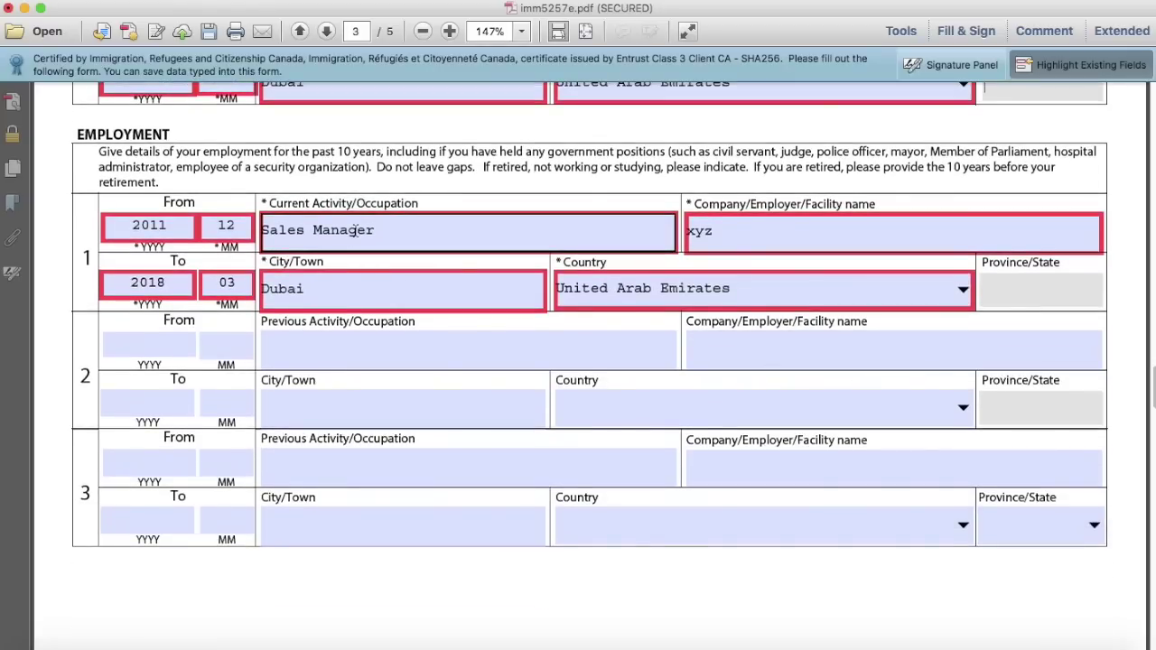
pyautogui.click(390, 232)
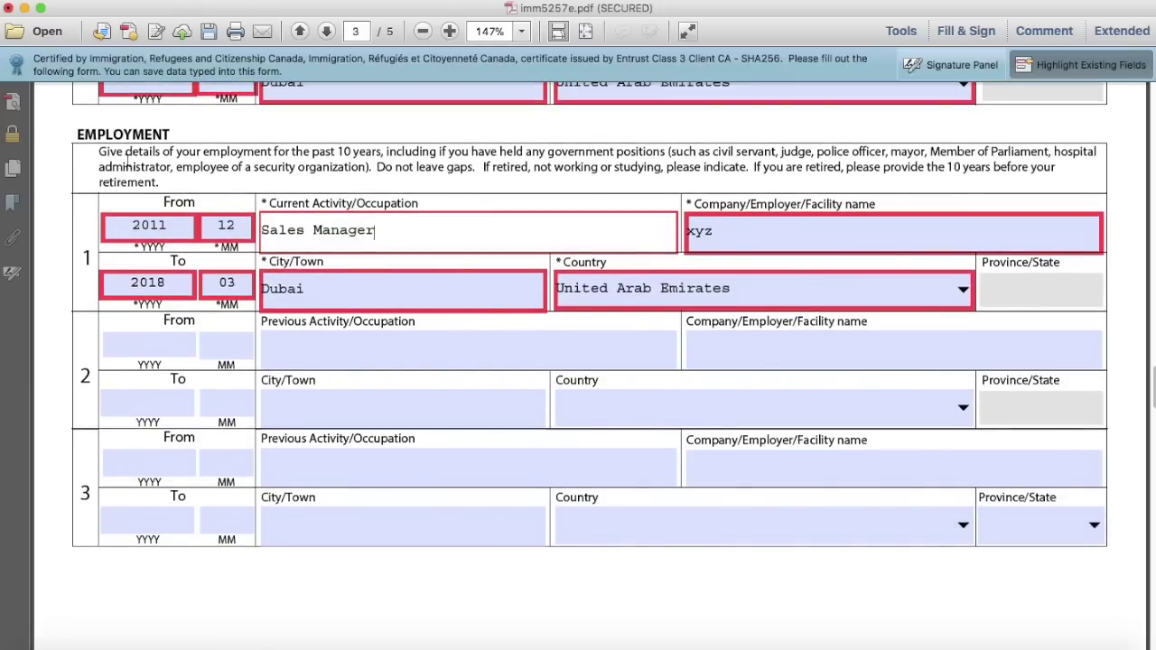
pyautogui.moveTo(100, 152); pyautogui.dragTo(386, 155)
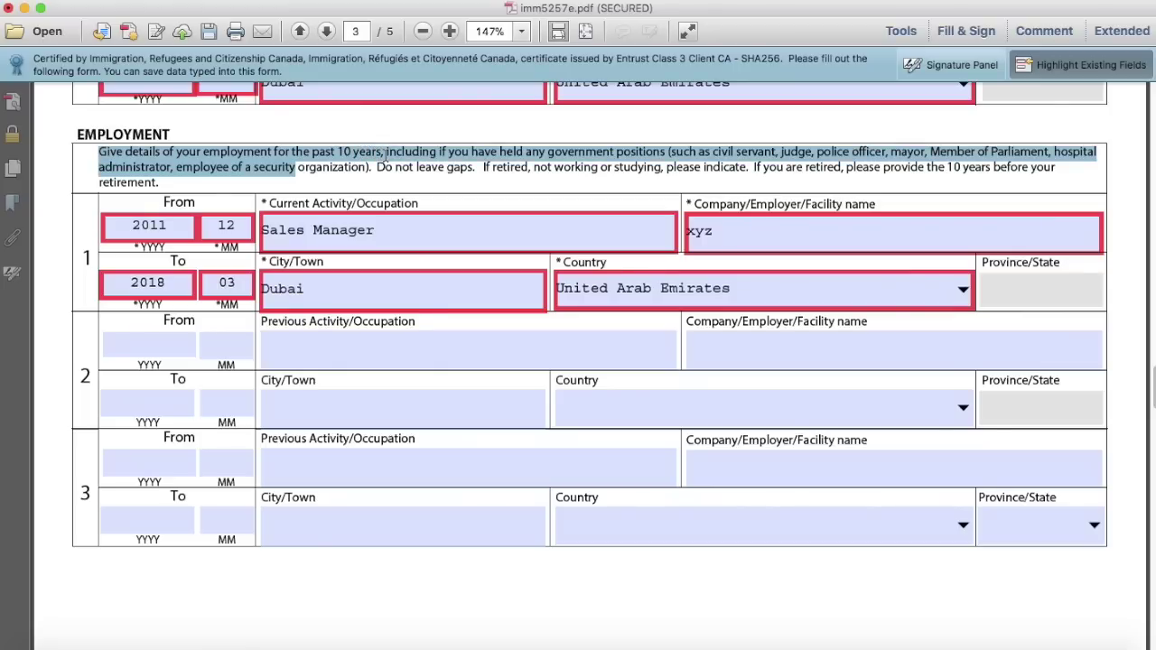
# Check the first employment record's start year and month, employer name and city fields against the 10-year instruction
pyautogui.click(386, 155)
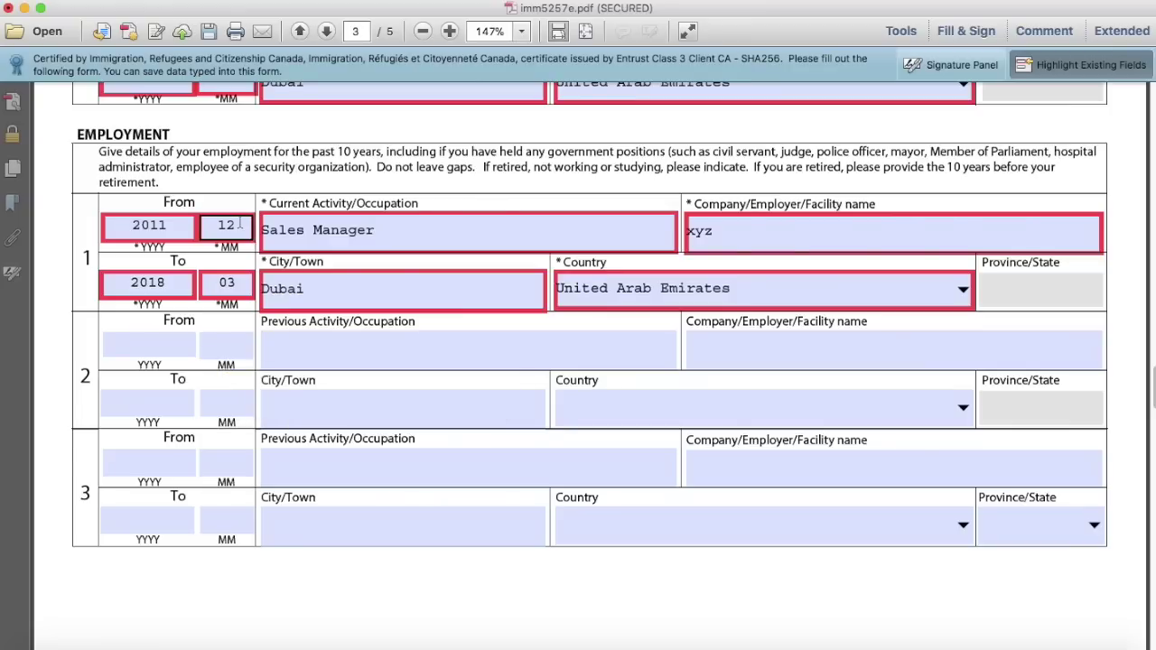
pyautogui.click(181, 230)
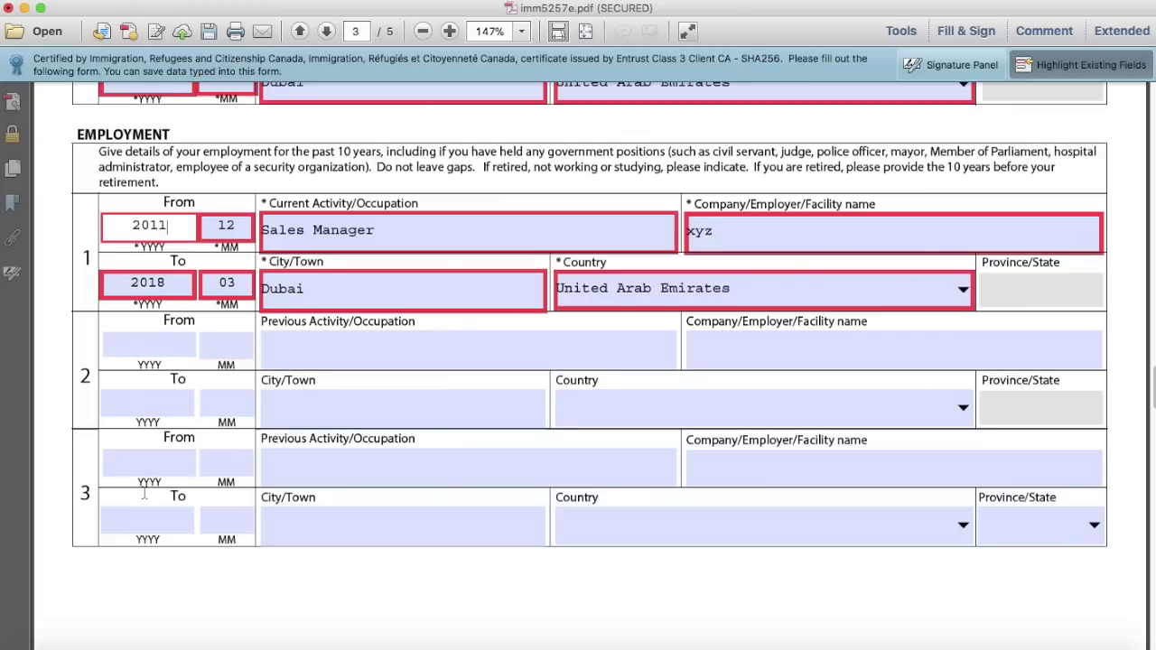
pyautogui.scroll(-1, 144, 492)
pyautogui.scroll(-2, 144, 492)
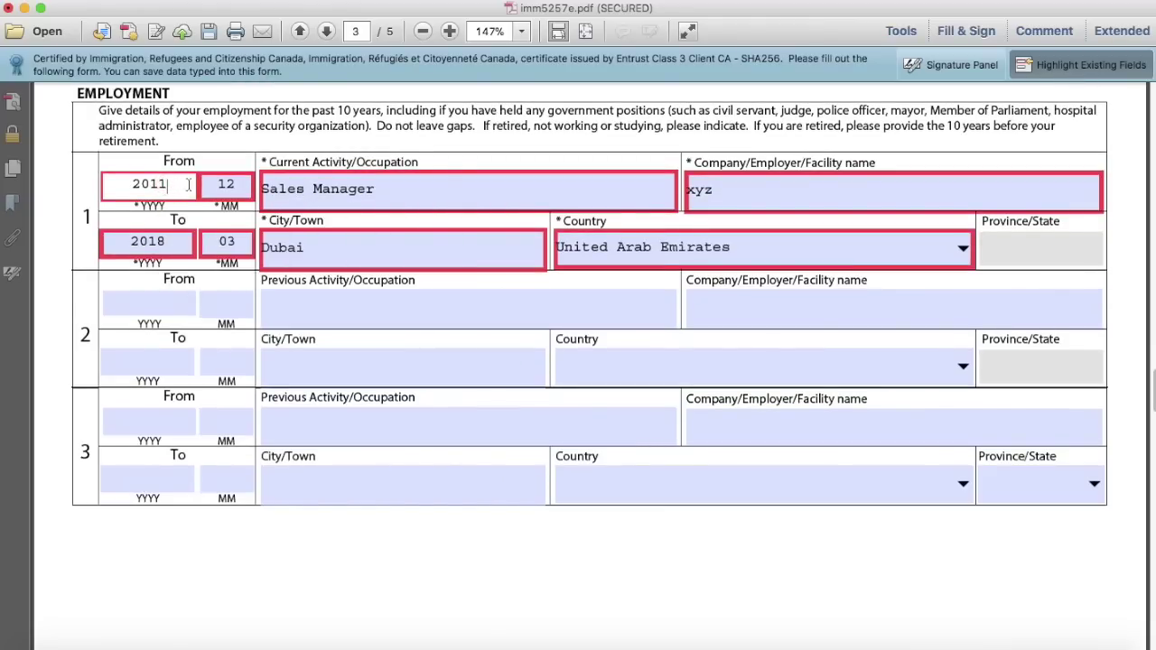
pyautogui.click(730, 189)
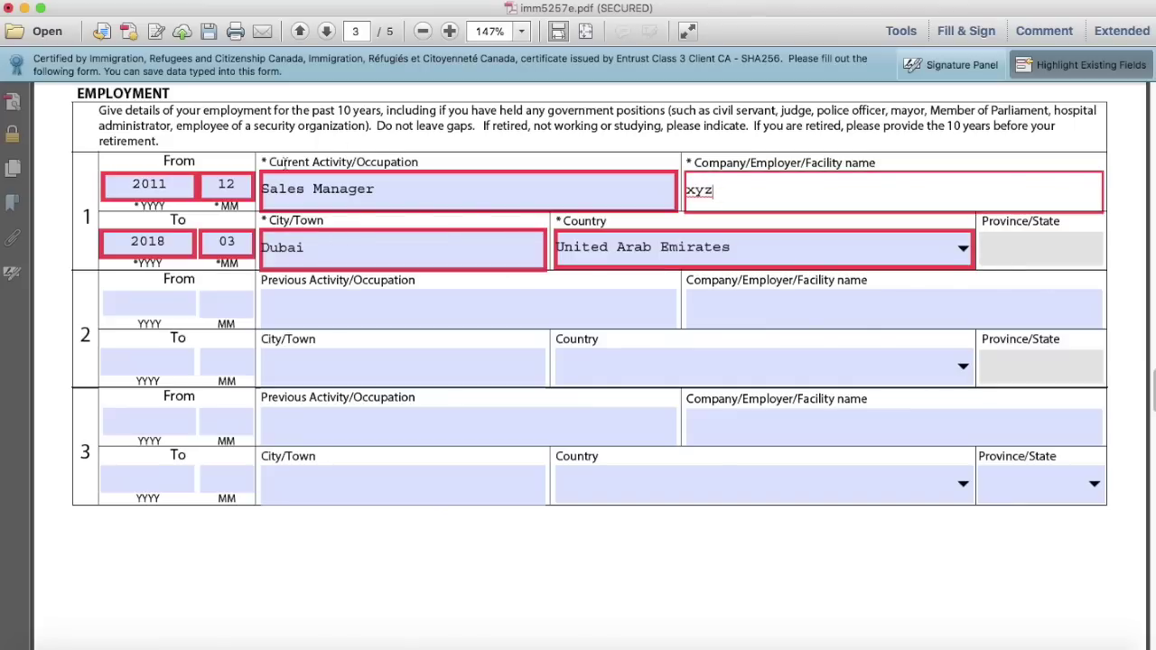
pyautogui.click(180, 178)
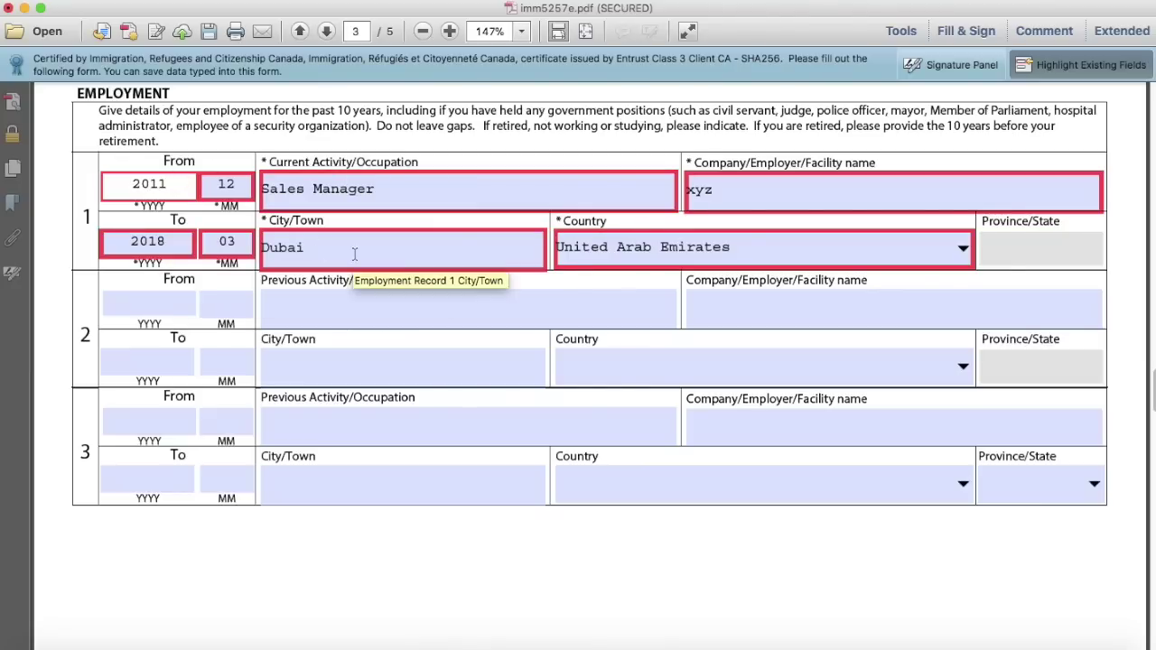
pyautogui.scroll(1, 937, 265)
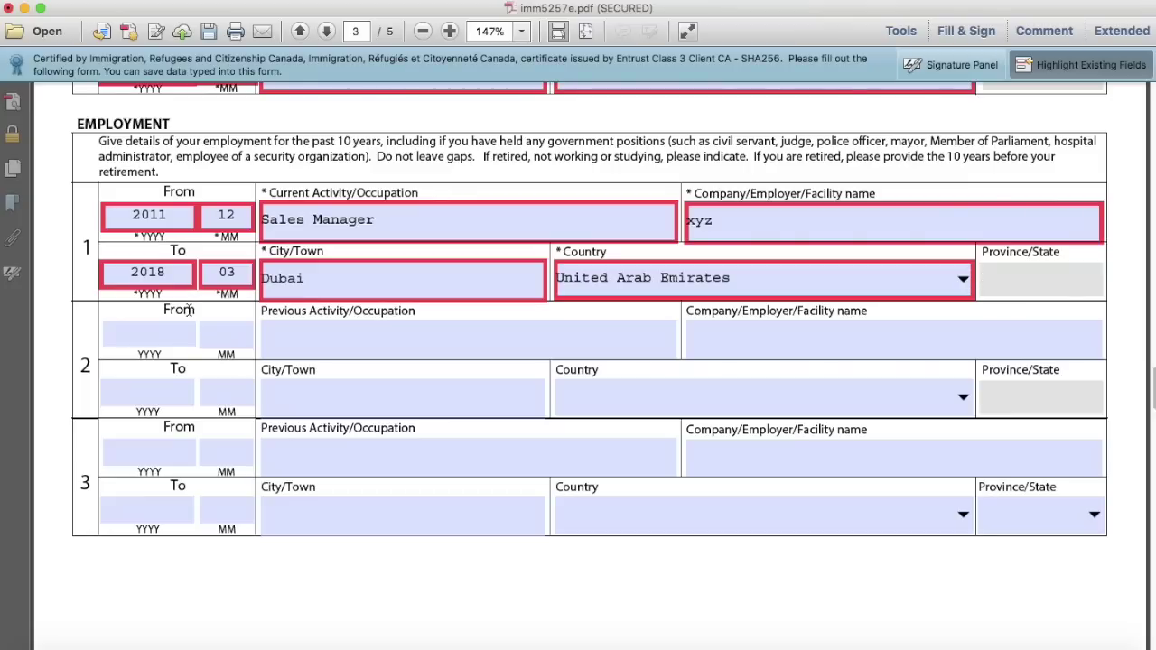
# Review the background information questions 1 to 6 and their No/Yes answers, from health history through ill treatment of prisoners
pyautogui.scroll(-10, 285, 470)
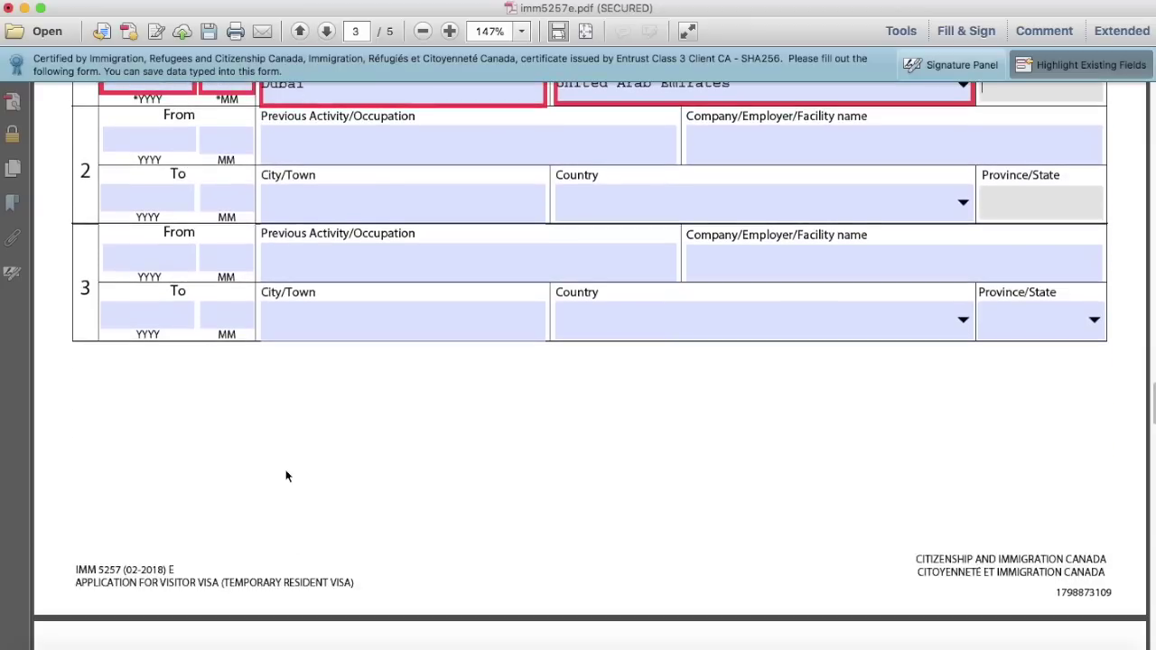
pyautogui.scroll(-3, 357, 511)
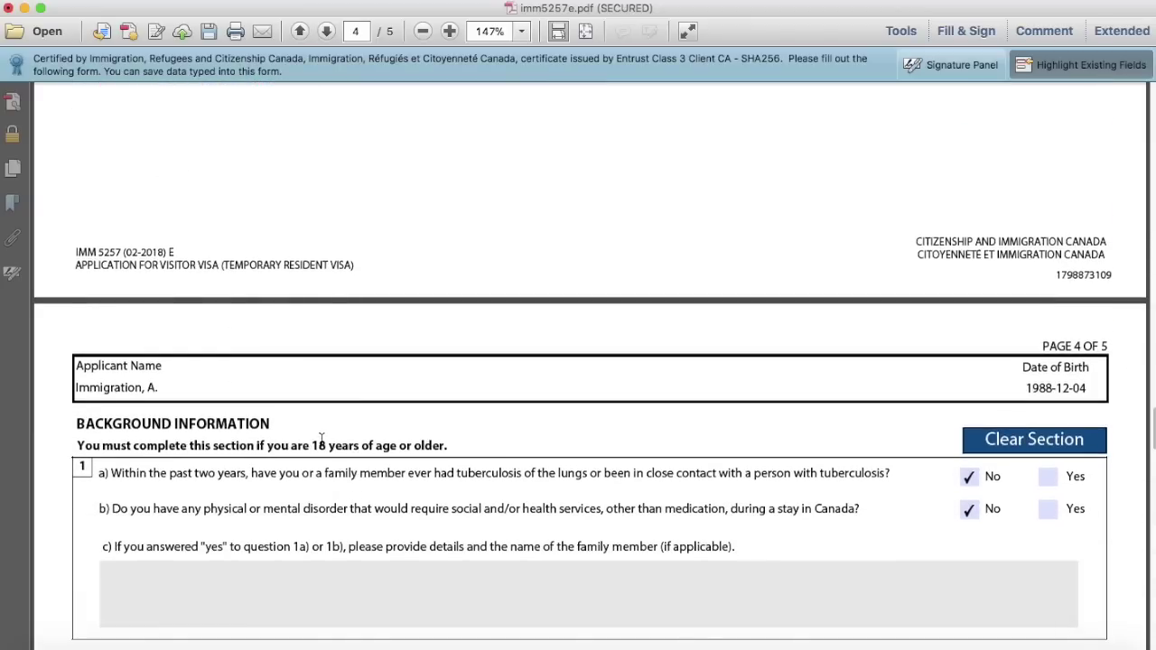
pyautogui.scroll(-4, 321, 439)
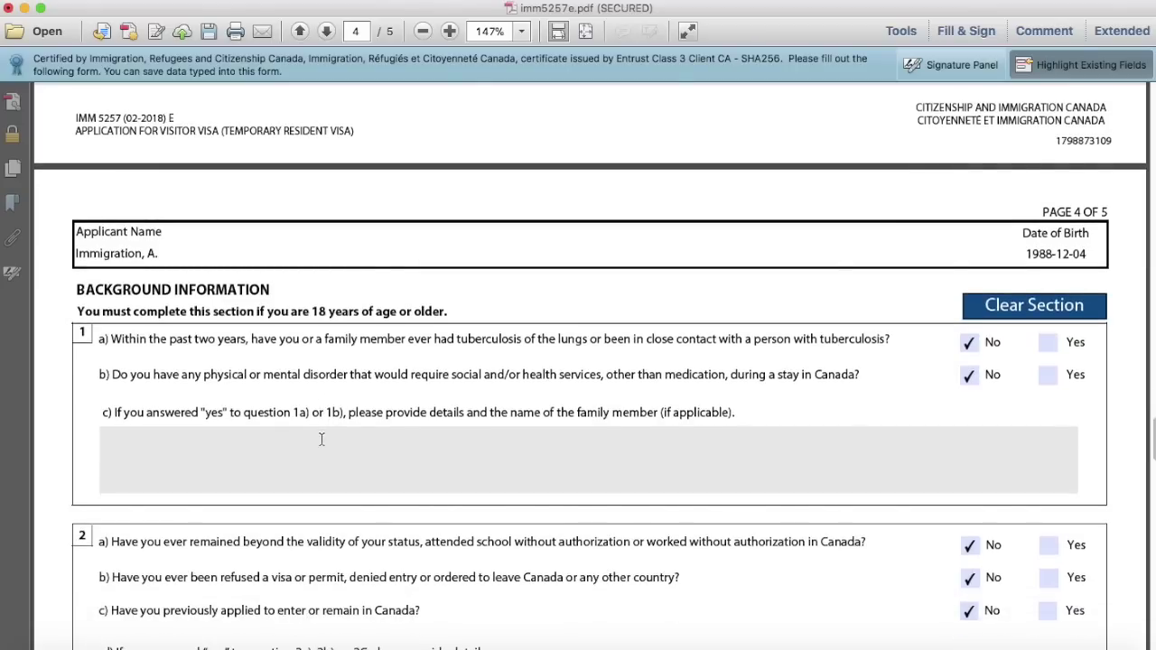
pyautogui.scroll(-3, 321, 439)
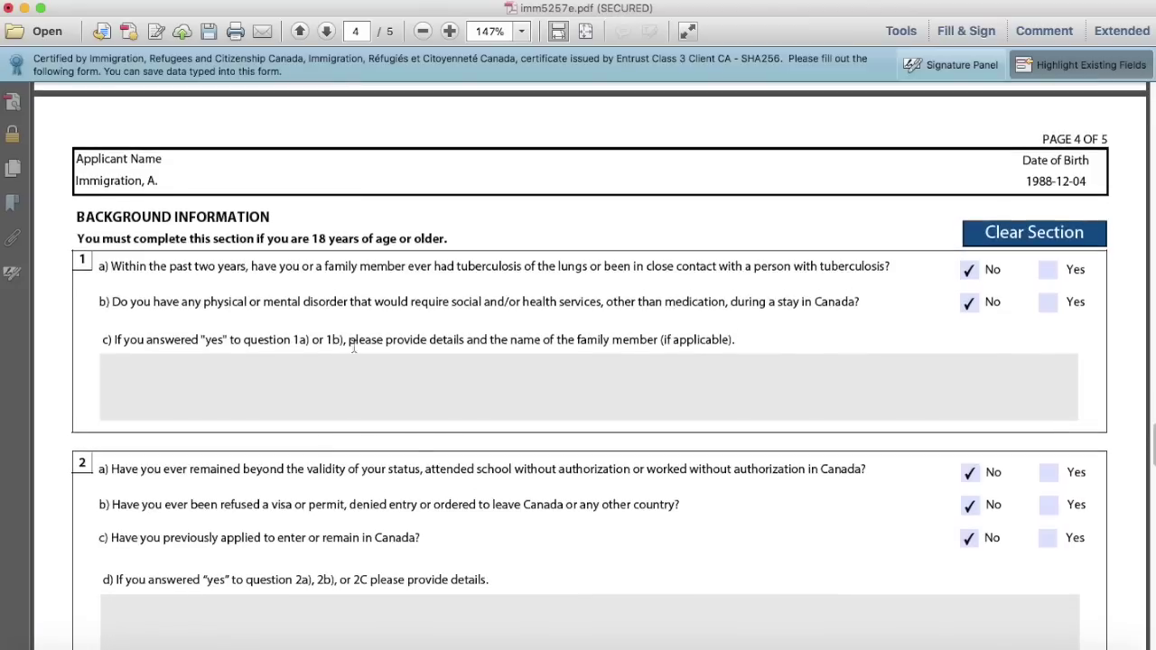
pyautogui.scroll(-4, 818, 330)
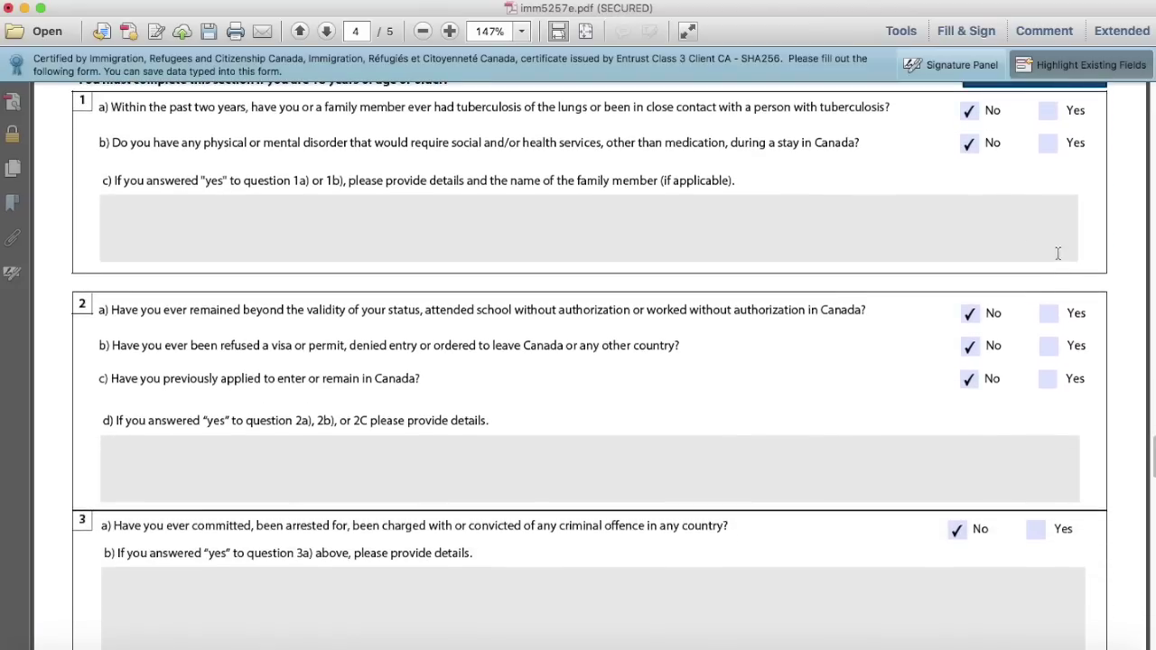
pyautogui.scroll(1, 934, 317)
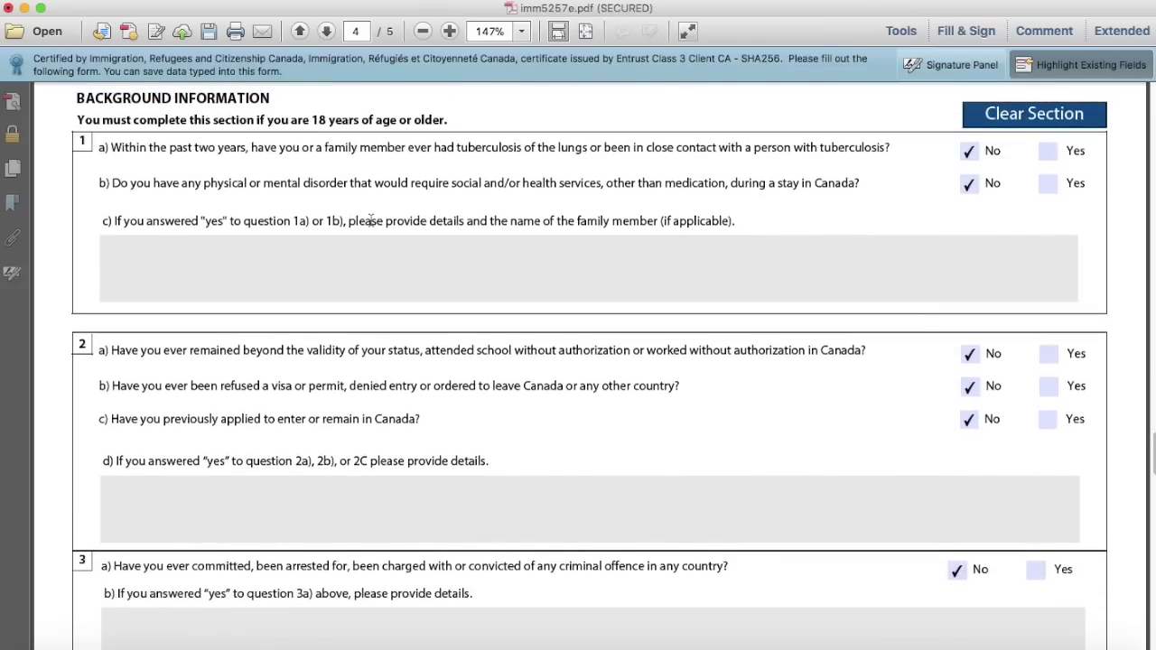
pyautogui.scroll(-1, 99, 155)
pyautogui.scroll(-1, 100, 156)
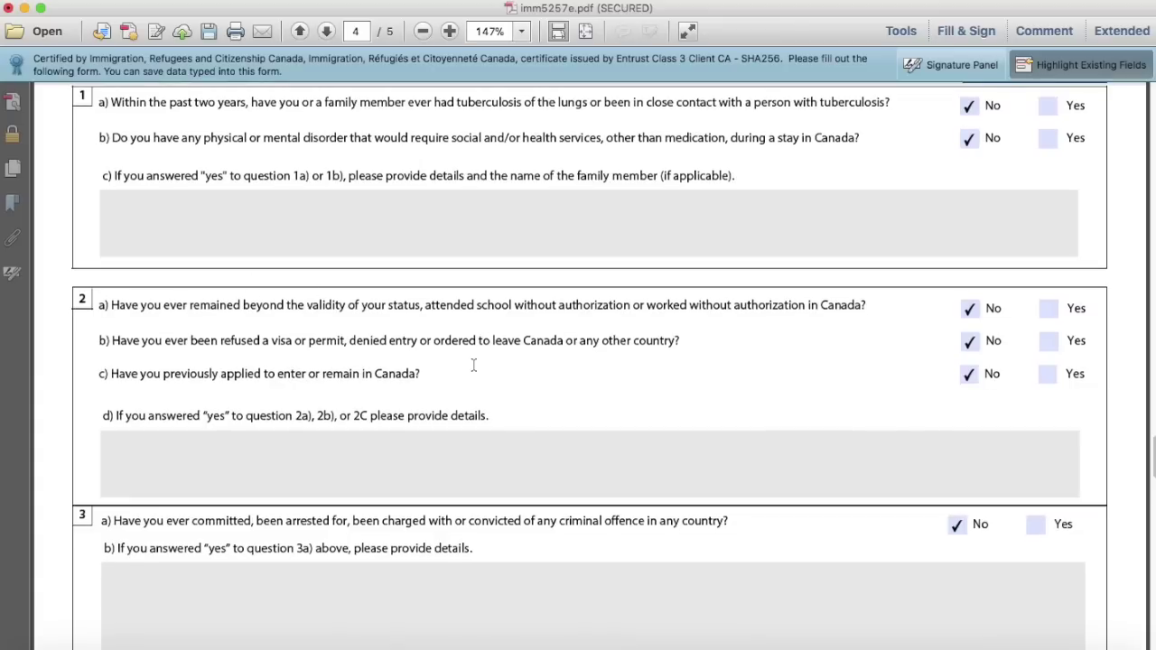
pyautogui.scroll(-6, 474, 365)
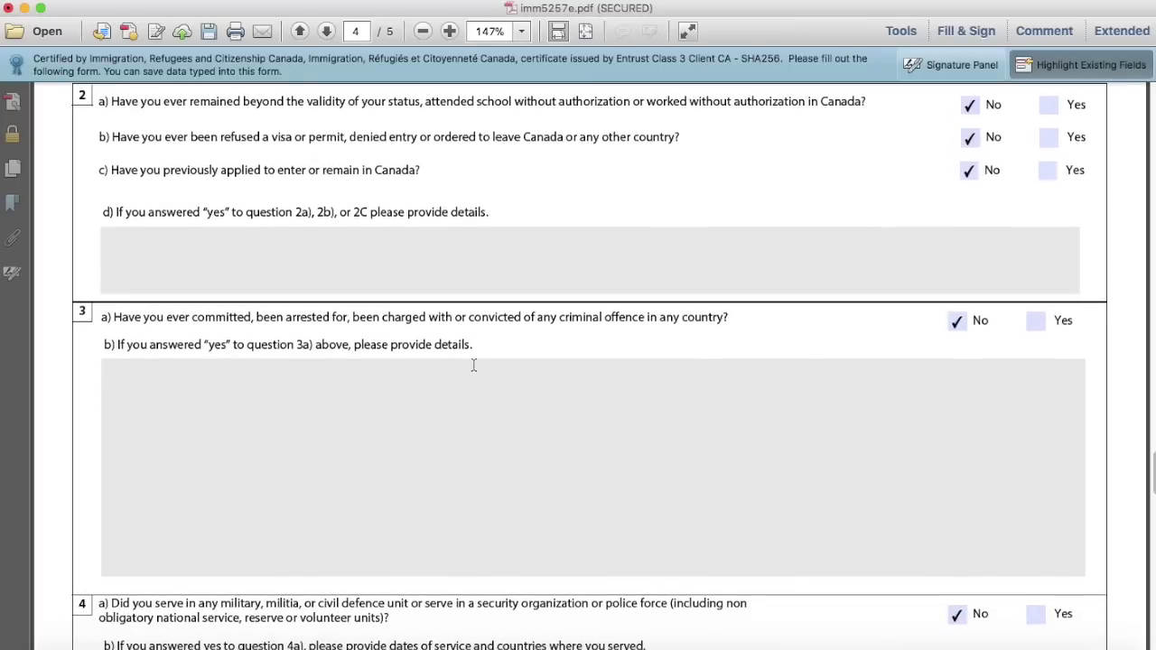
pyautogui.scroll(-6, 474, 365)
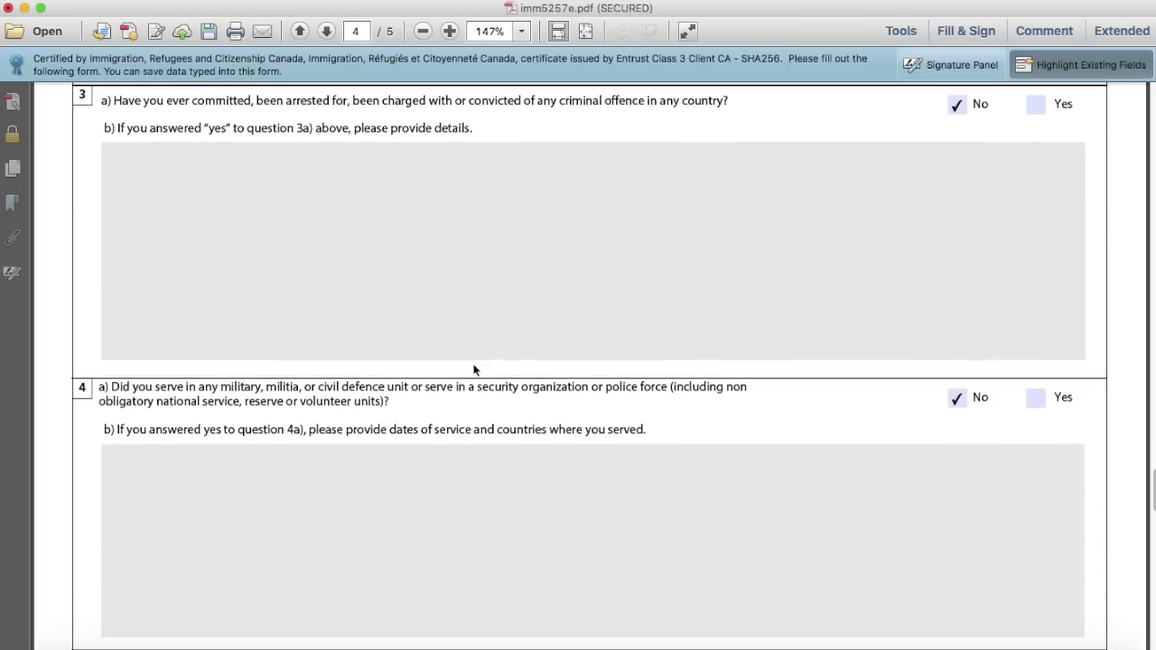
pyautogui.scroll(-12, 474, 369)
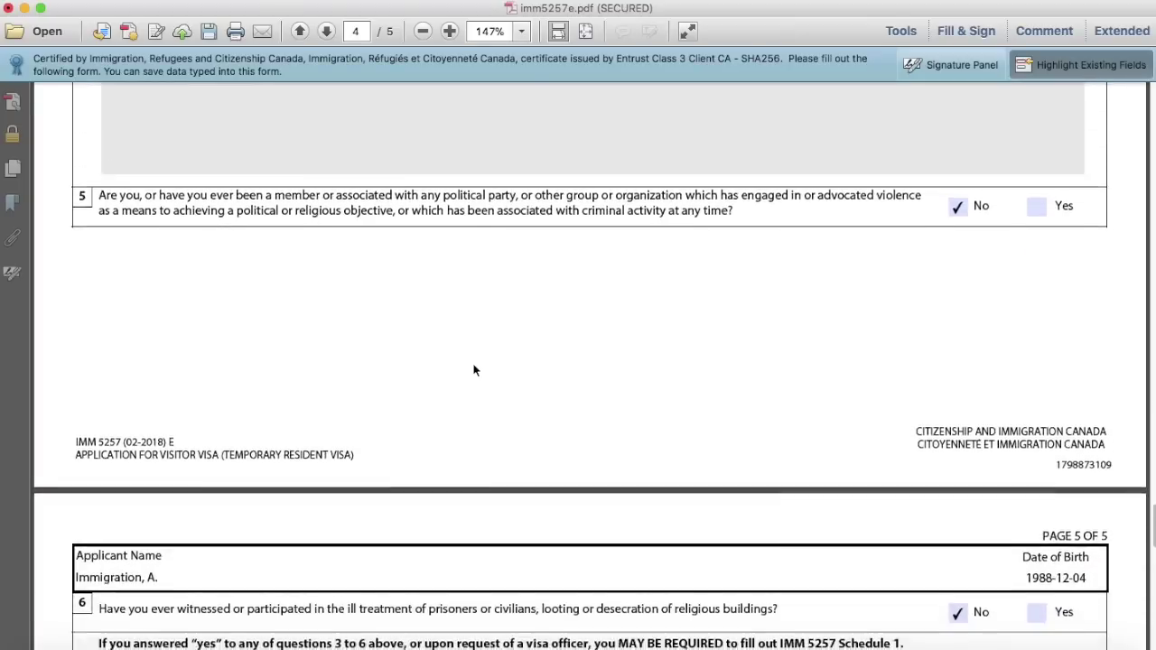
pyautogui.scroll(-9, 474, 369)
# Examine the signature section's consent statements and highlight the question about being contacted by CIC in the future
pyautogui.scroll(-8, 475, 370)
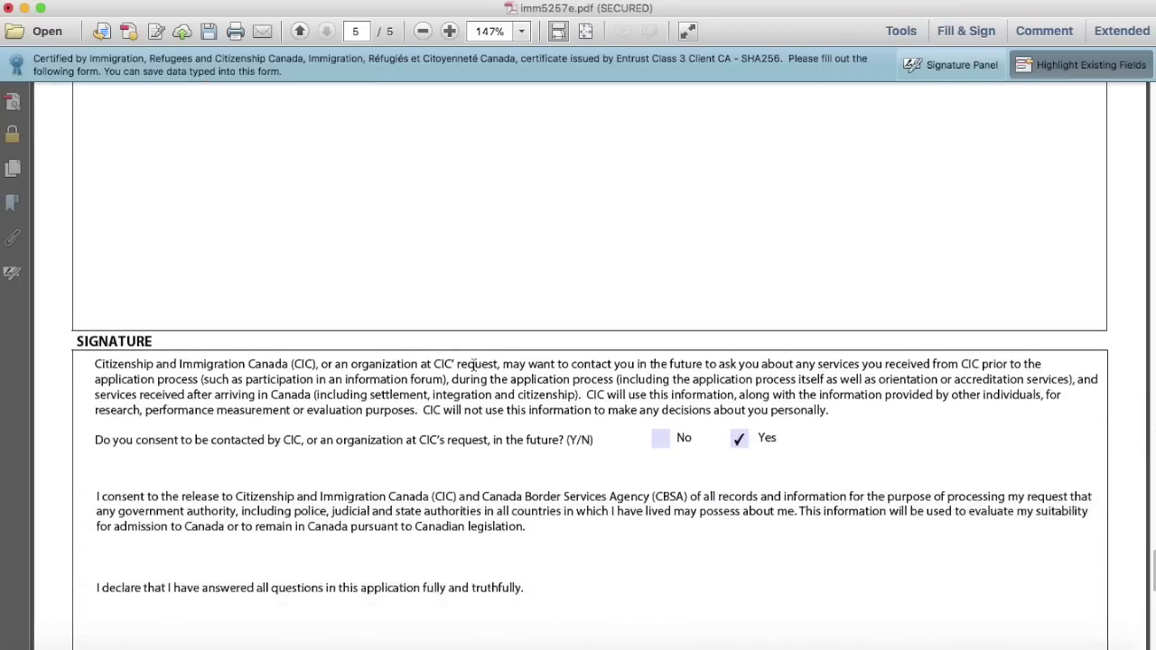
pyautogui.scroll(-3, 473, 364)
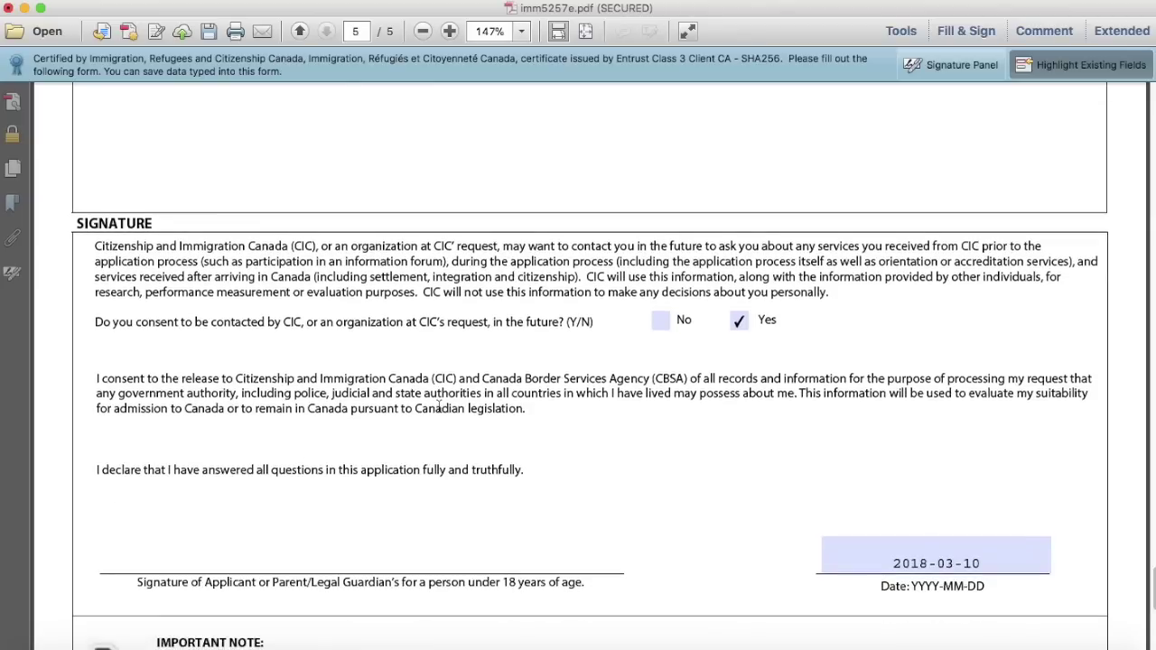
pyautogui.scroll(-1, 439, 408)
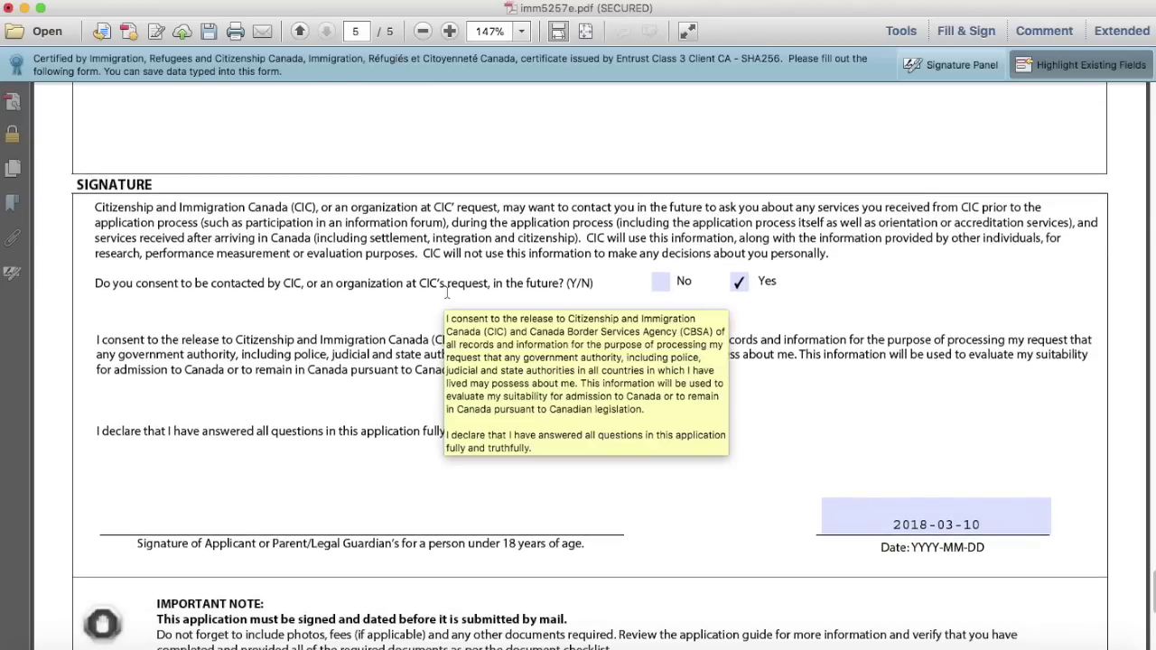
pyautogui.moveTo(94, 282); pyautogui.dragTo(488, 285)
pyautogui.click(615, 283)
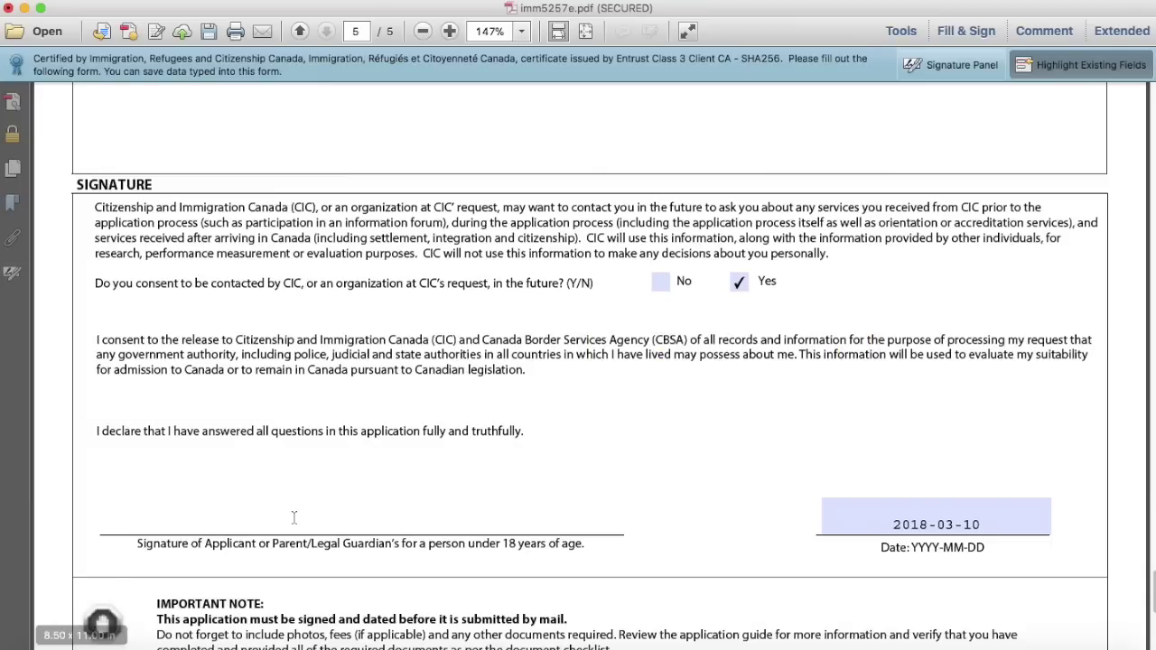
# Check the applicant's signature line and the date field beside it
pyautogui.scroll(-2, 266, 491)
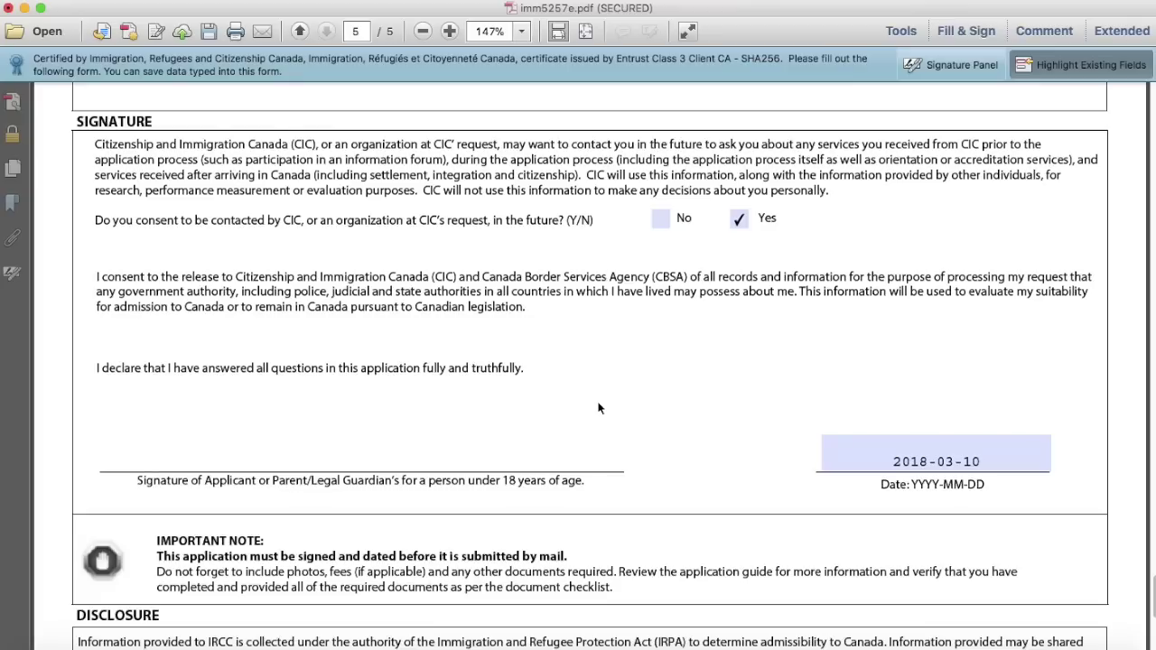
pyautogui.click(394, 447)
pyautogui.scroll(-1, 394, 448)
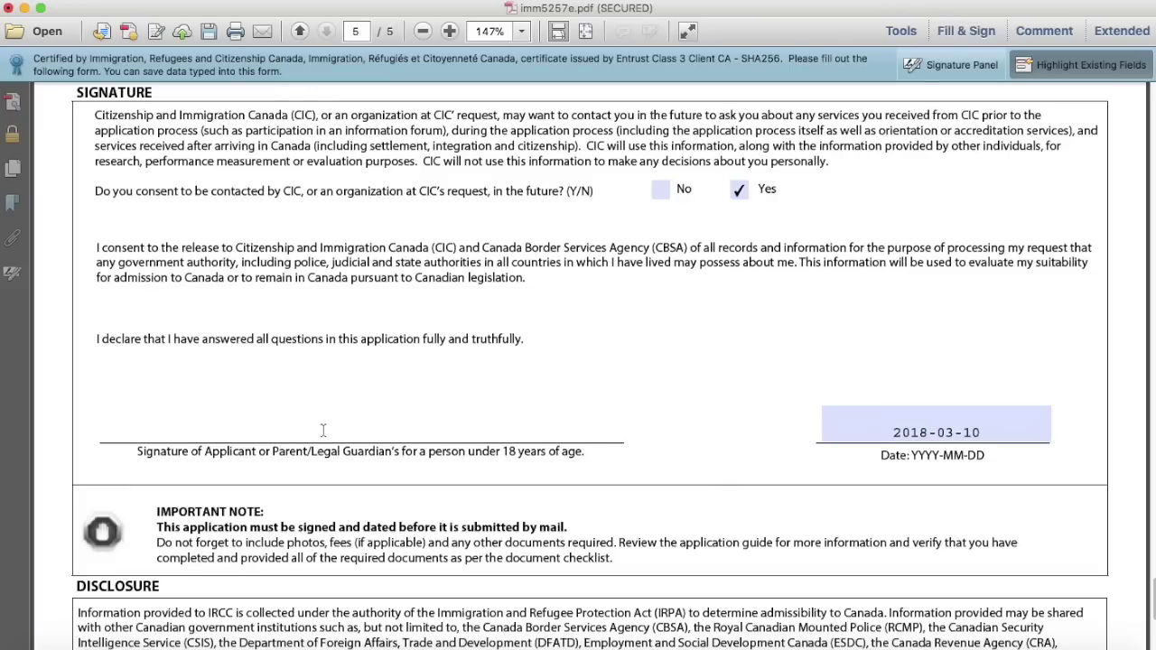
pyautogui.click(989, 432)
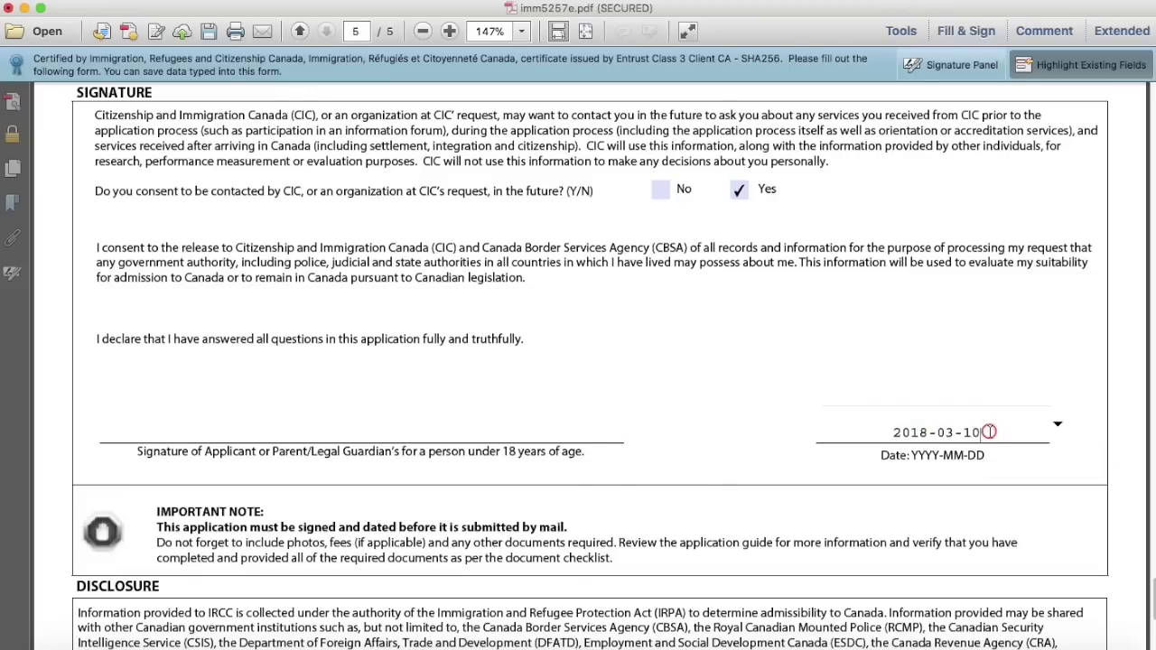
# Validate the application form from the end of the disclosure section and dismiss the resulting message
pyautogui.scroll(-8, 859, 417)
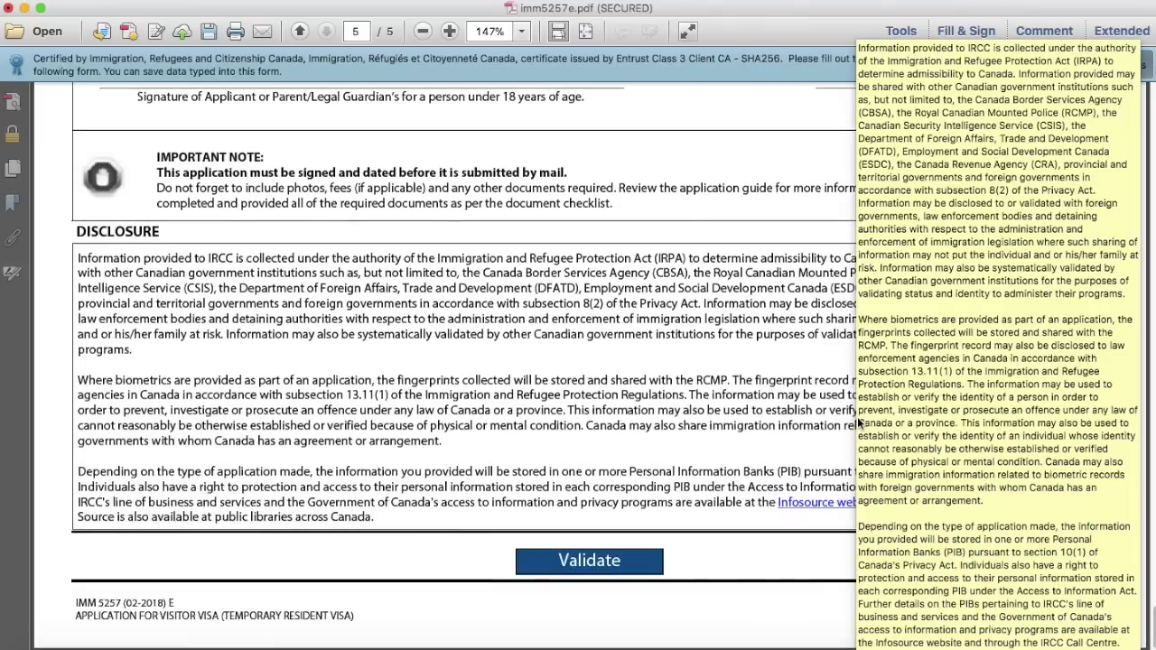
pyautogui.scroll(2, 846, 397)
pyautogui.scroll(-2, 846, 398)
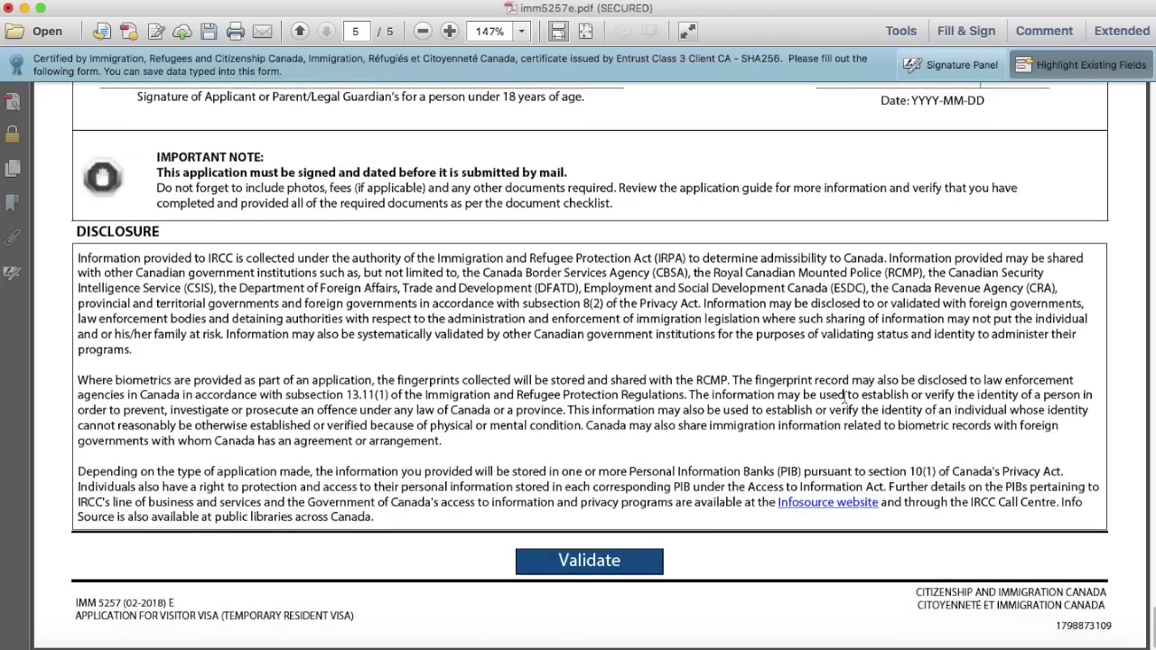
pyautogui.click(536, 569)
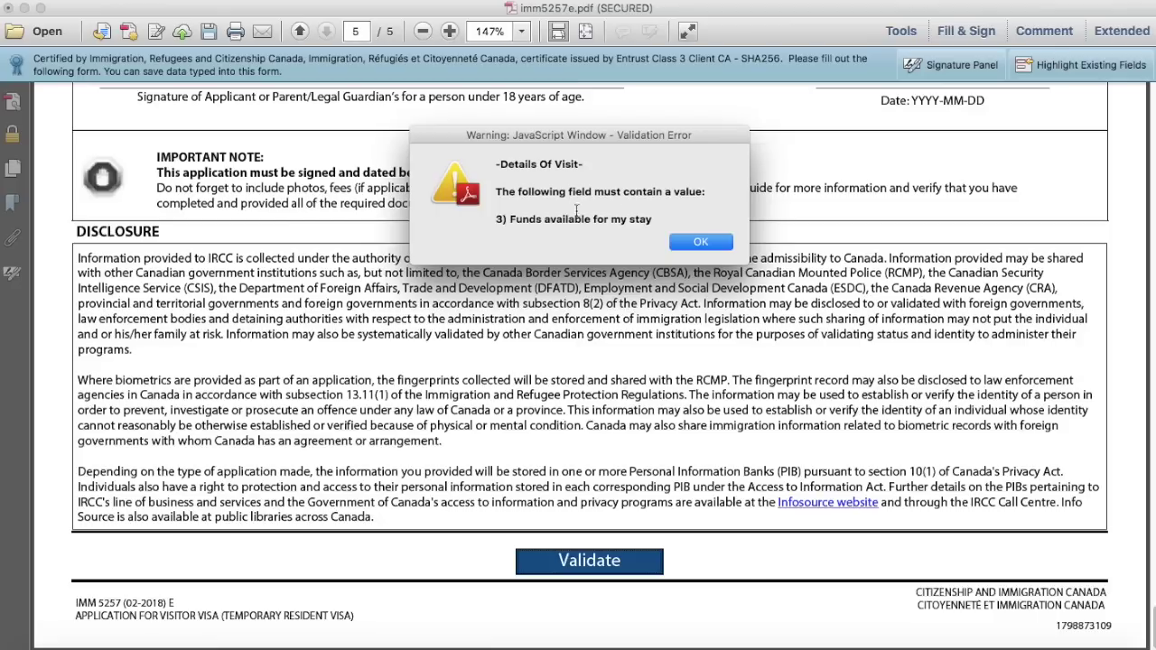
pyautogui.click(703, 242)
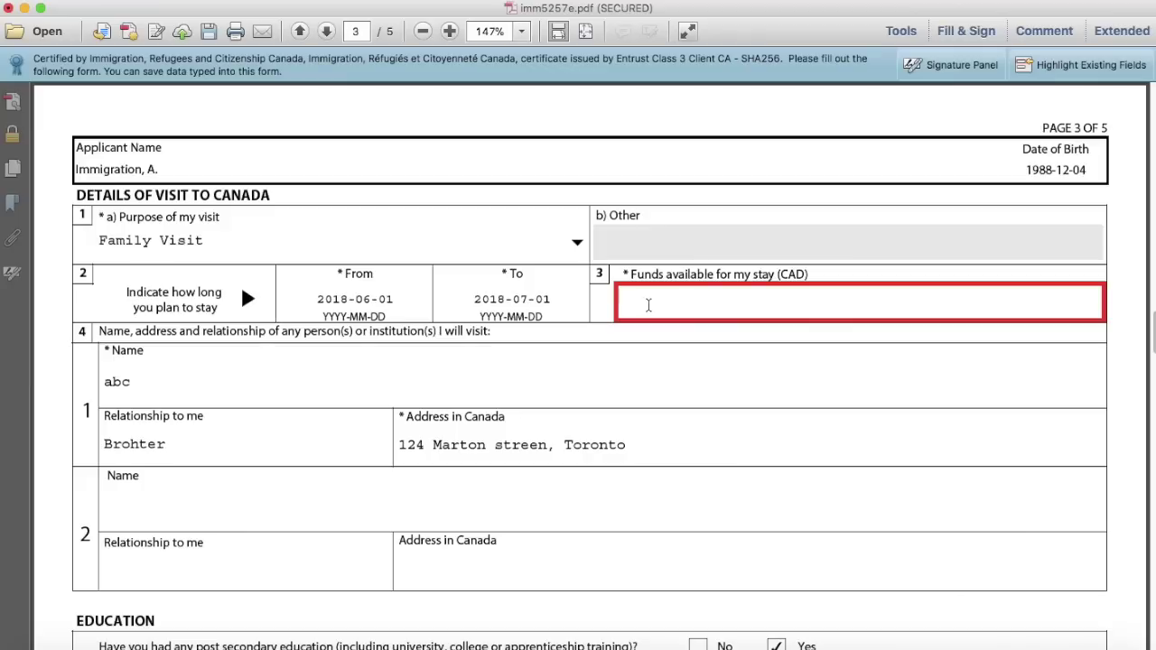
# Enter 10000 as the funds available for the stay (CAD), without a thousands comma
pyautogui.write('10,000')
pyautogui.press('Tab')
pyautogui.click(679, 283)
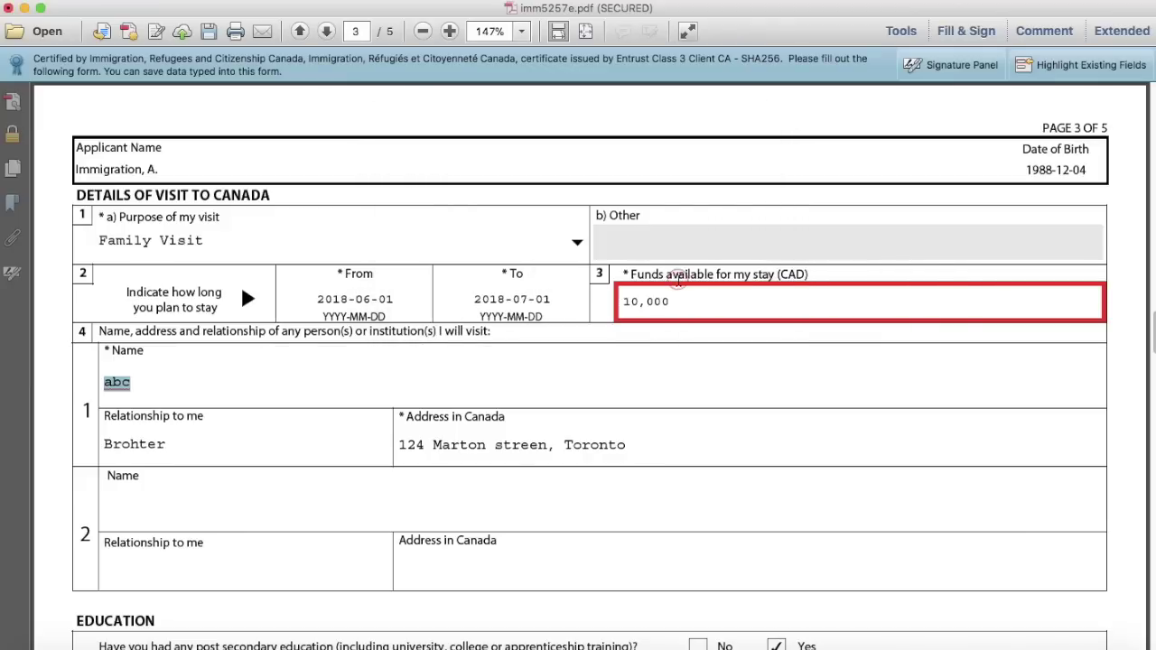
pyautogui.click(644, 301)
pyautogui.press('BackSpace')
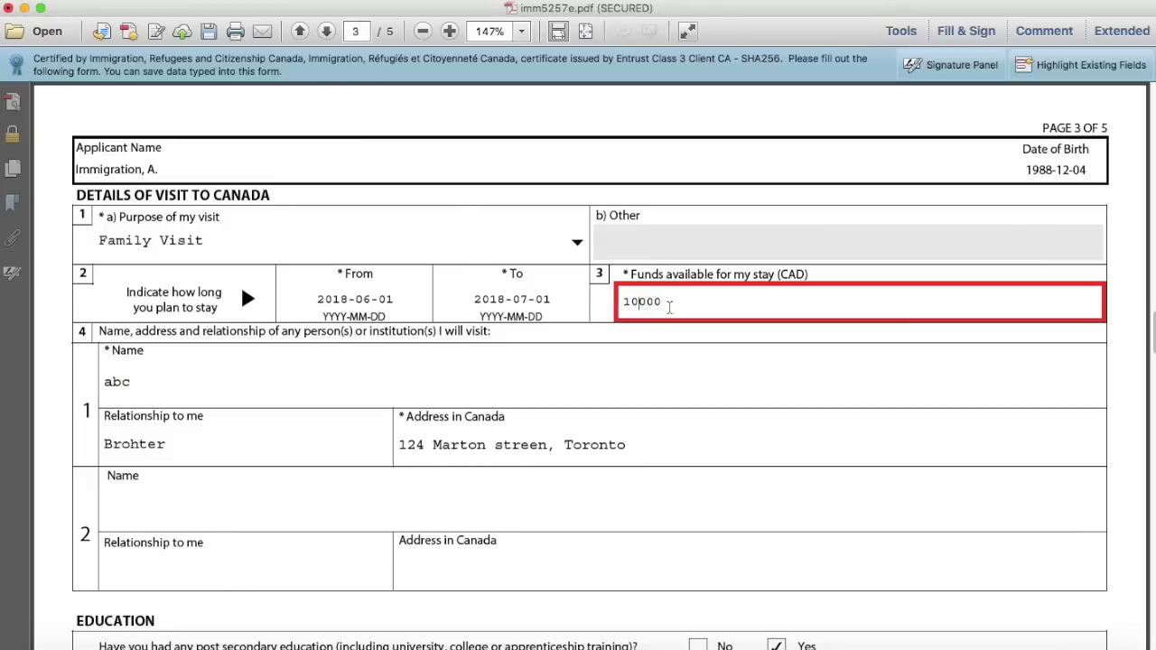
pyautogui.press('Tab')
# Validate the form again at the end of the document and close the resulting message
pyautogui.scroll(-20, 687, 316)
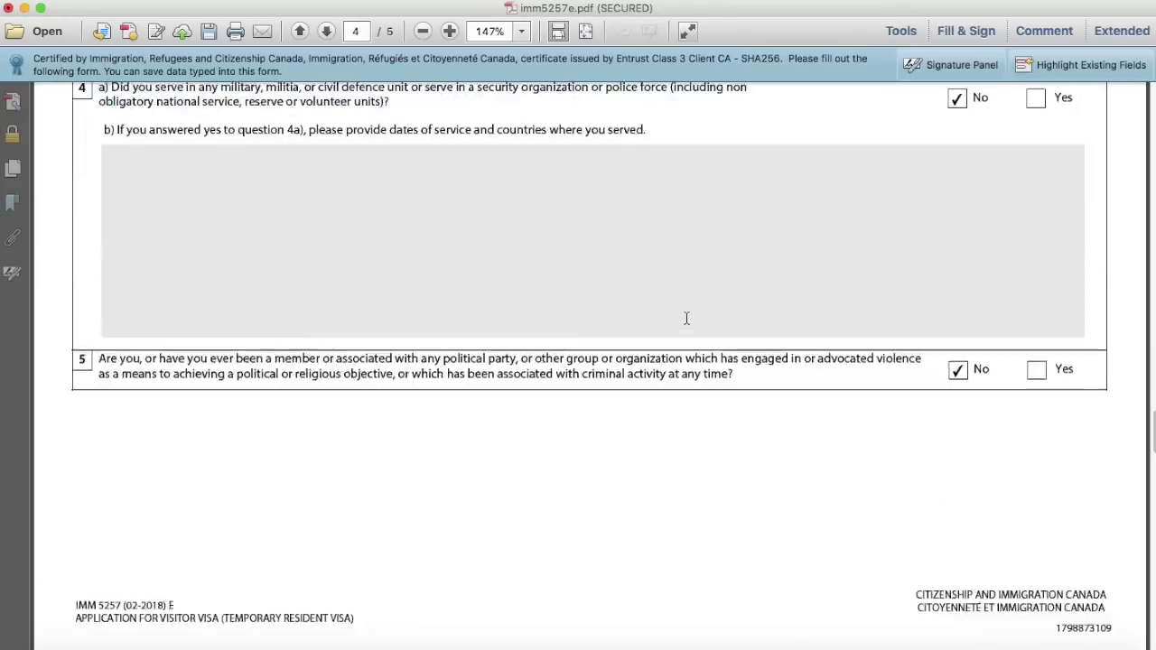
pyautogui.scroll(-5, 685, 322)
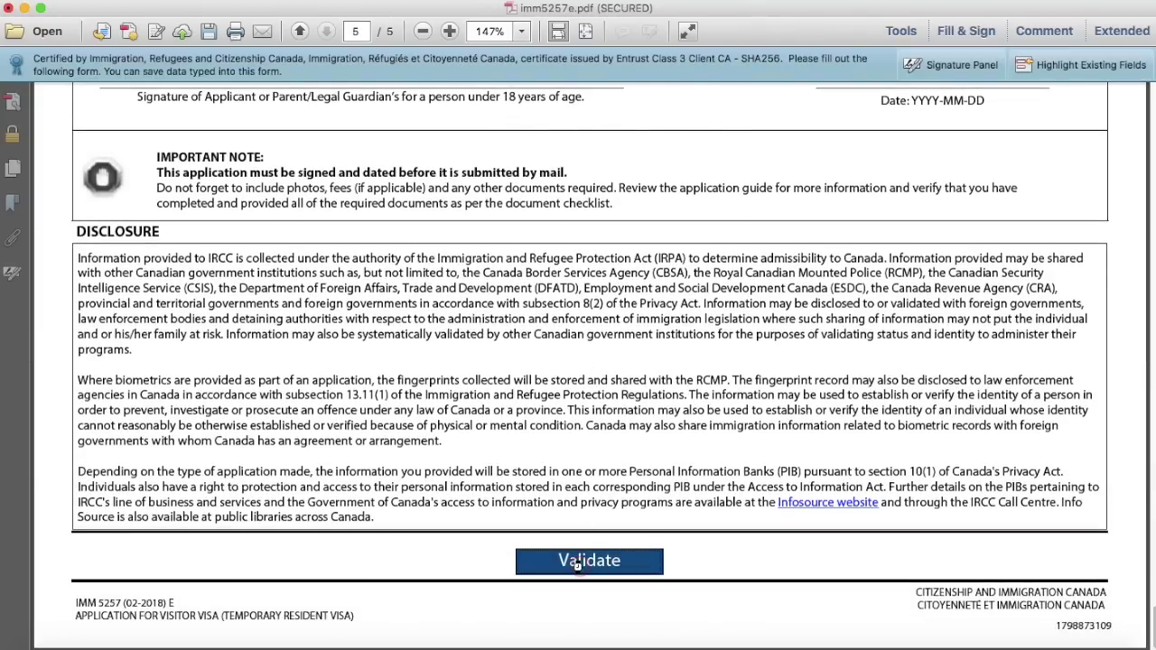
pyautogui.click(578, 564)
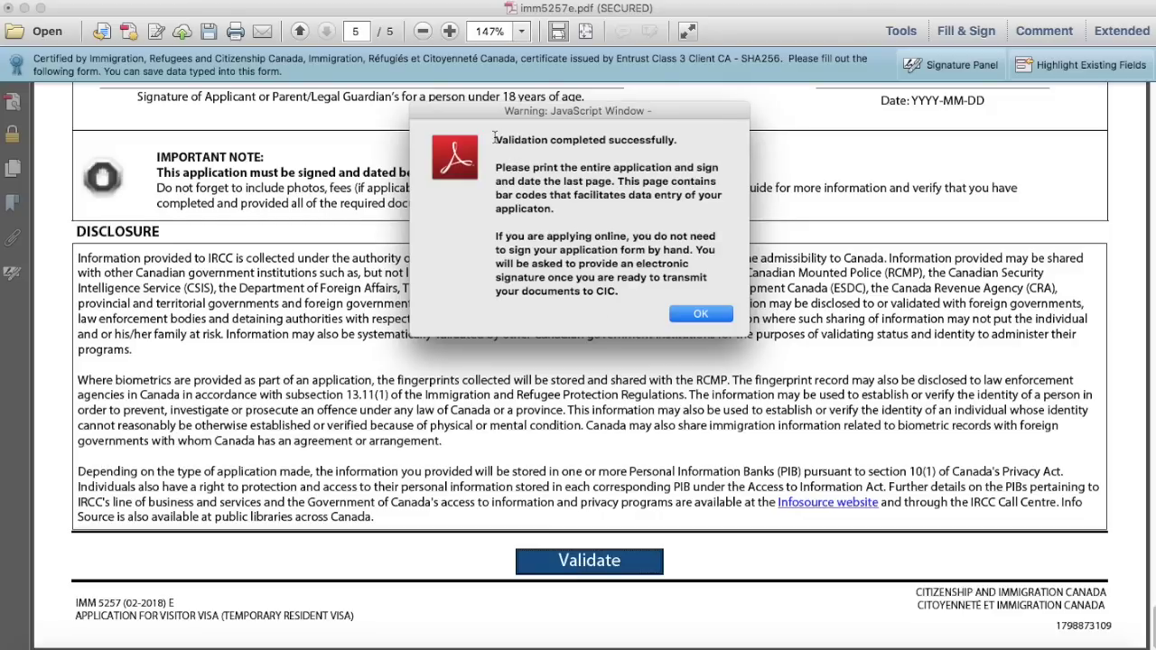
pyautogui.click(701, 315)
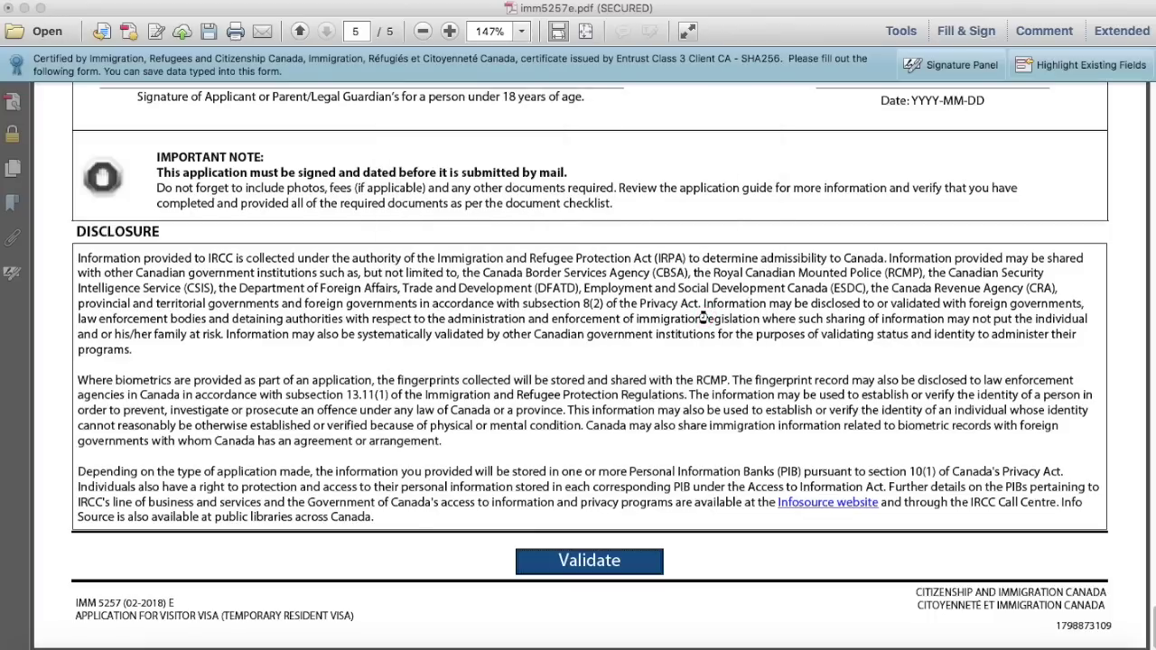
# Examine the barcode page at the end of the validated visitor visa application
pyautogui.scroll(15, 704, 318)
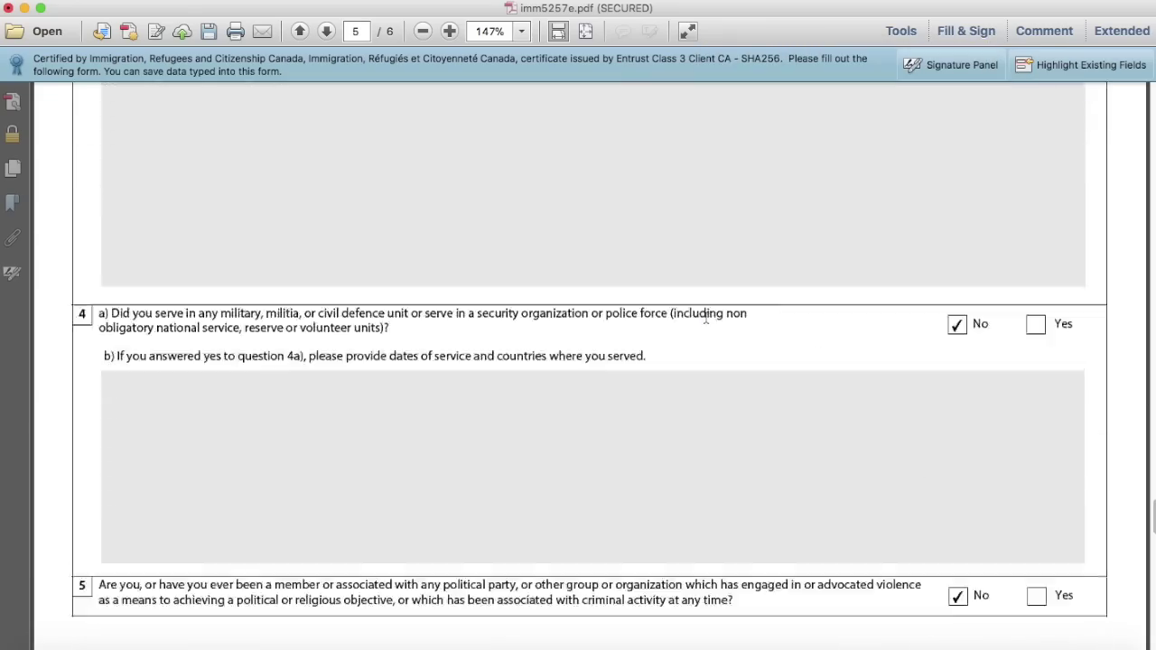
pyautogui.scroll(-20, 705, 317)
pyautogui.scroll(8, 705, 317)
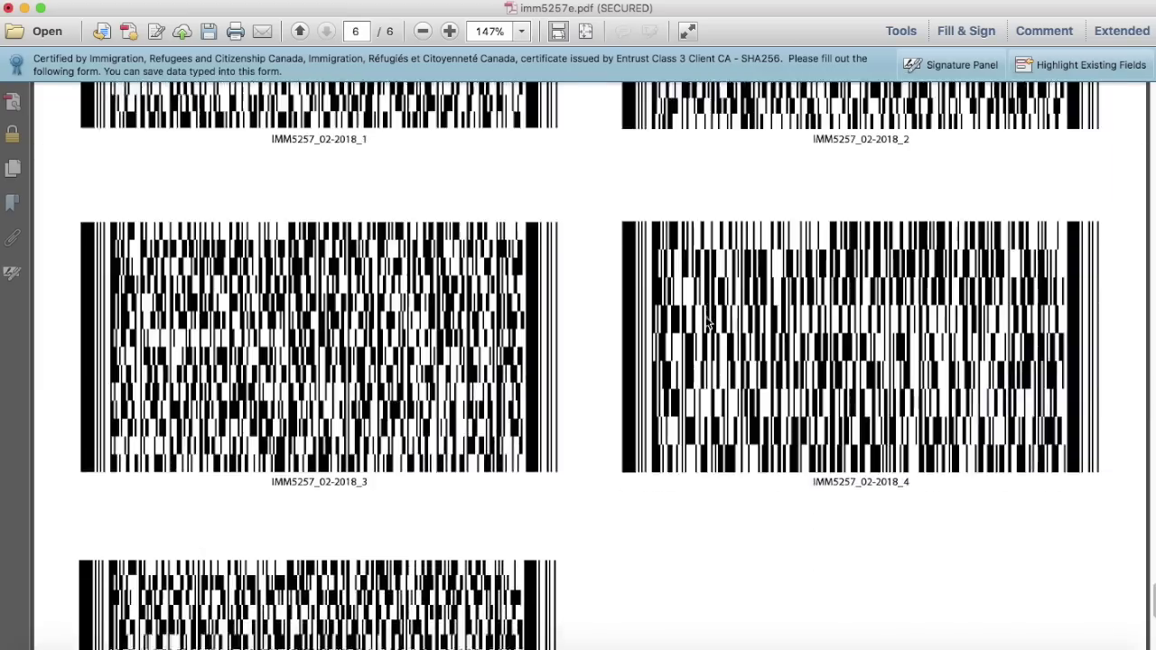
pyautogui.scroll(8, 709, 324)
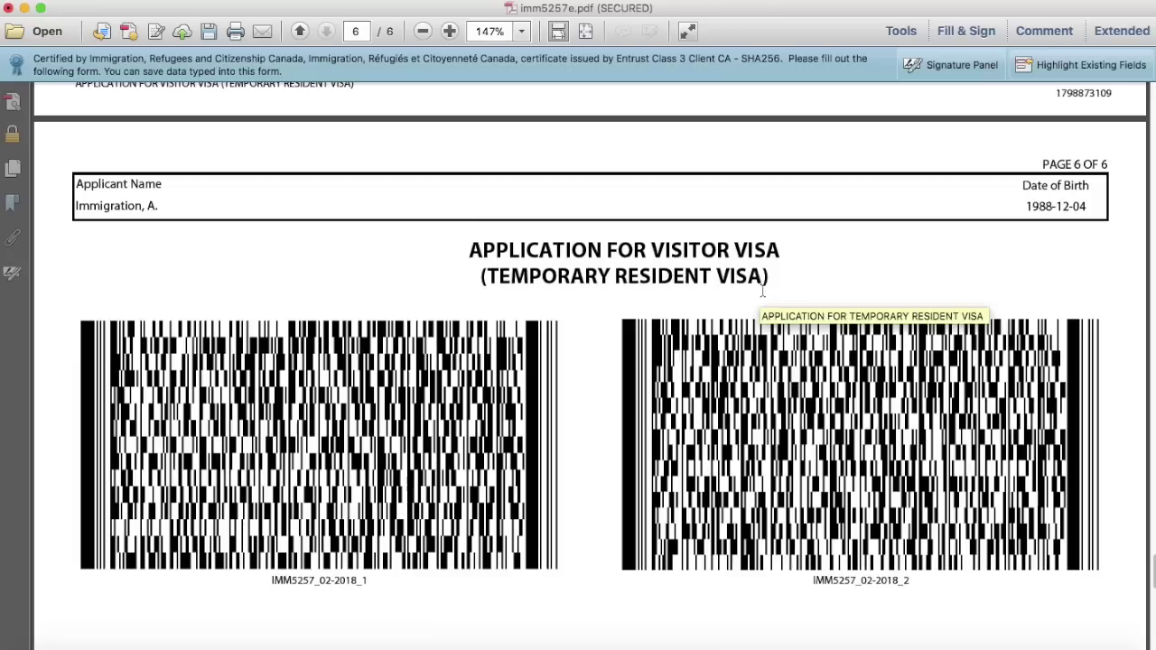